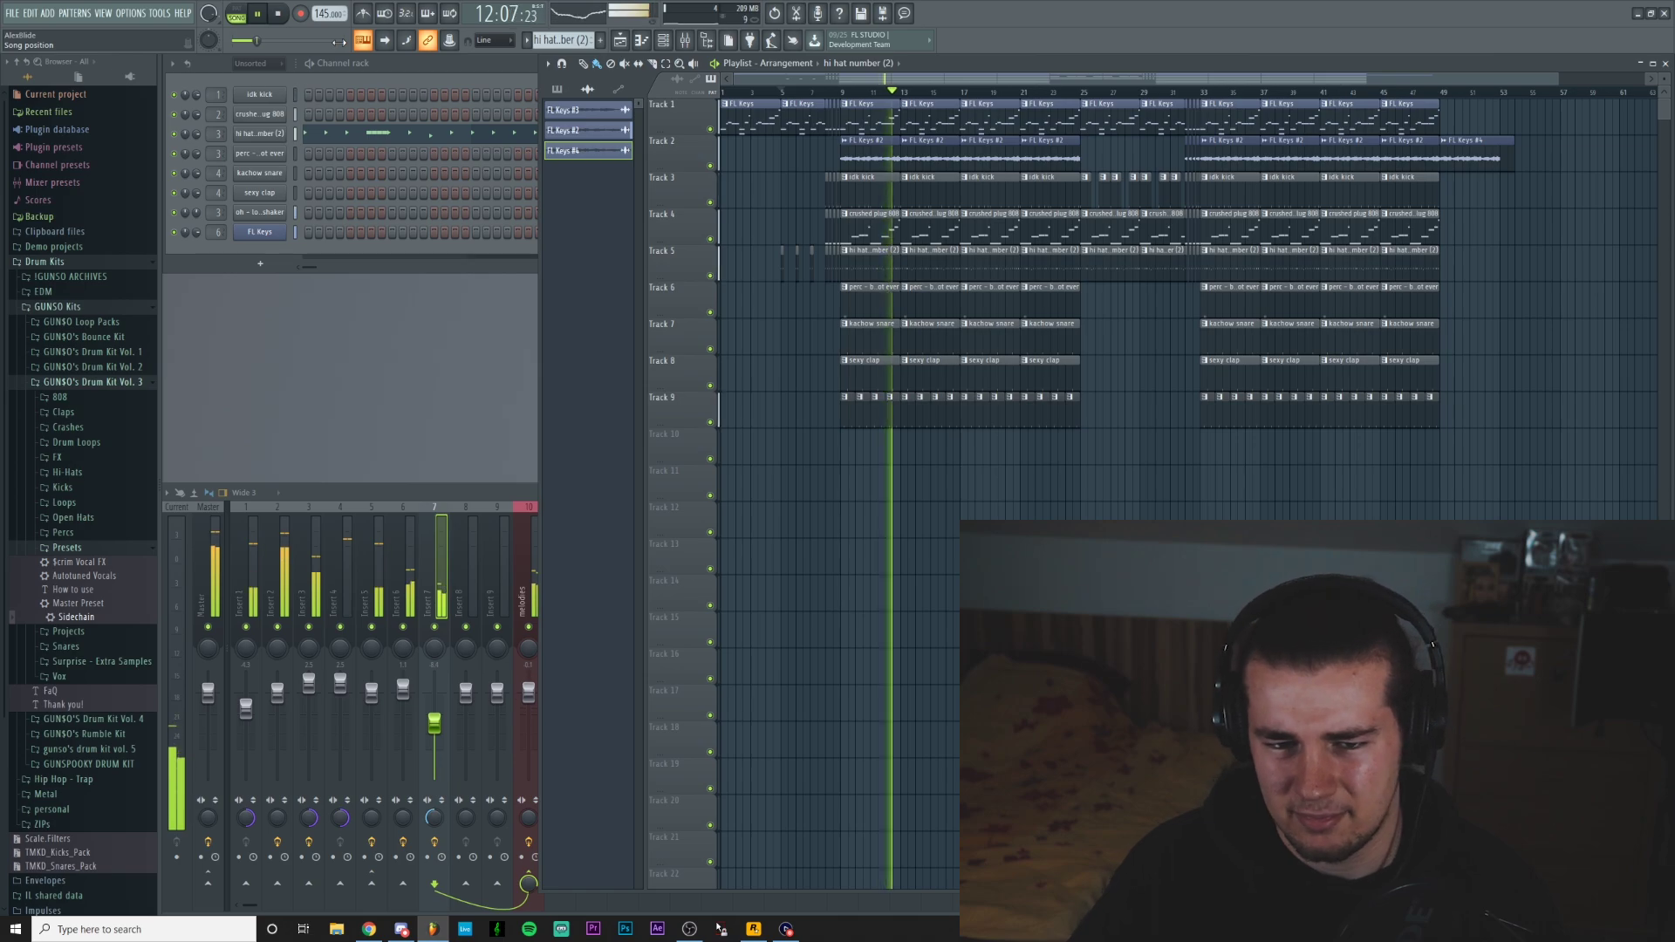
Stop the song, view the FL Keys pattern's notes from Track 1 in the piano roll and play the melody.
{"action": "key", "text": "space"}
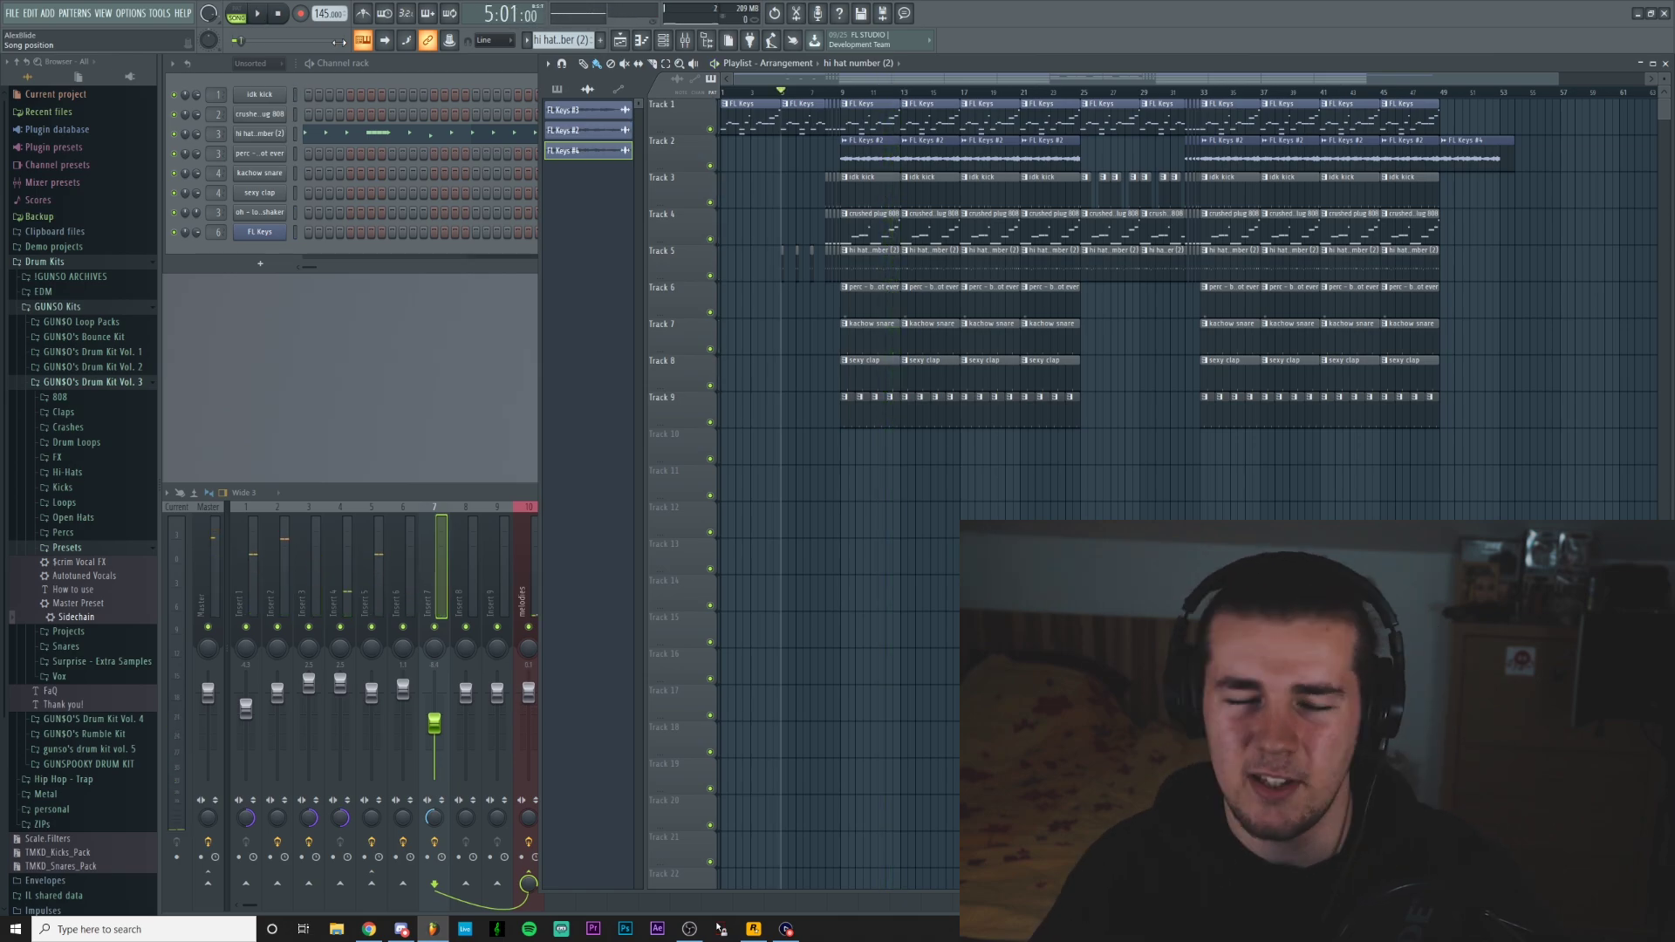
{"action": "scroll", "coordinate": [837, 92], "scroll_direction": "up", "scroll_amount": 3}
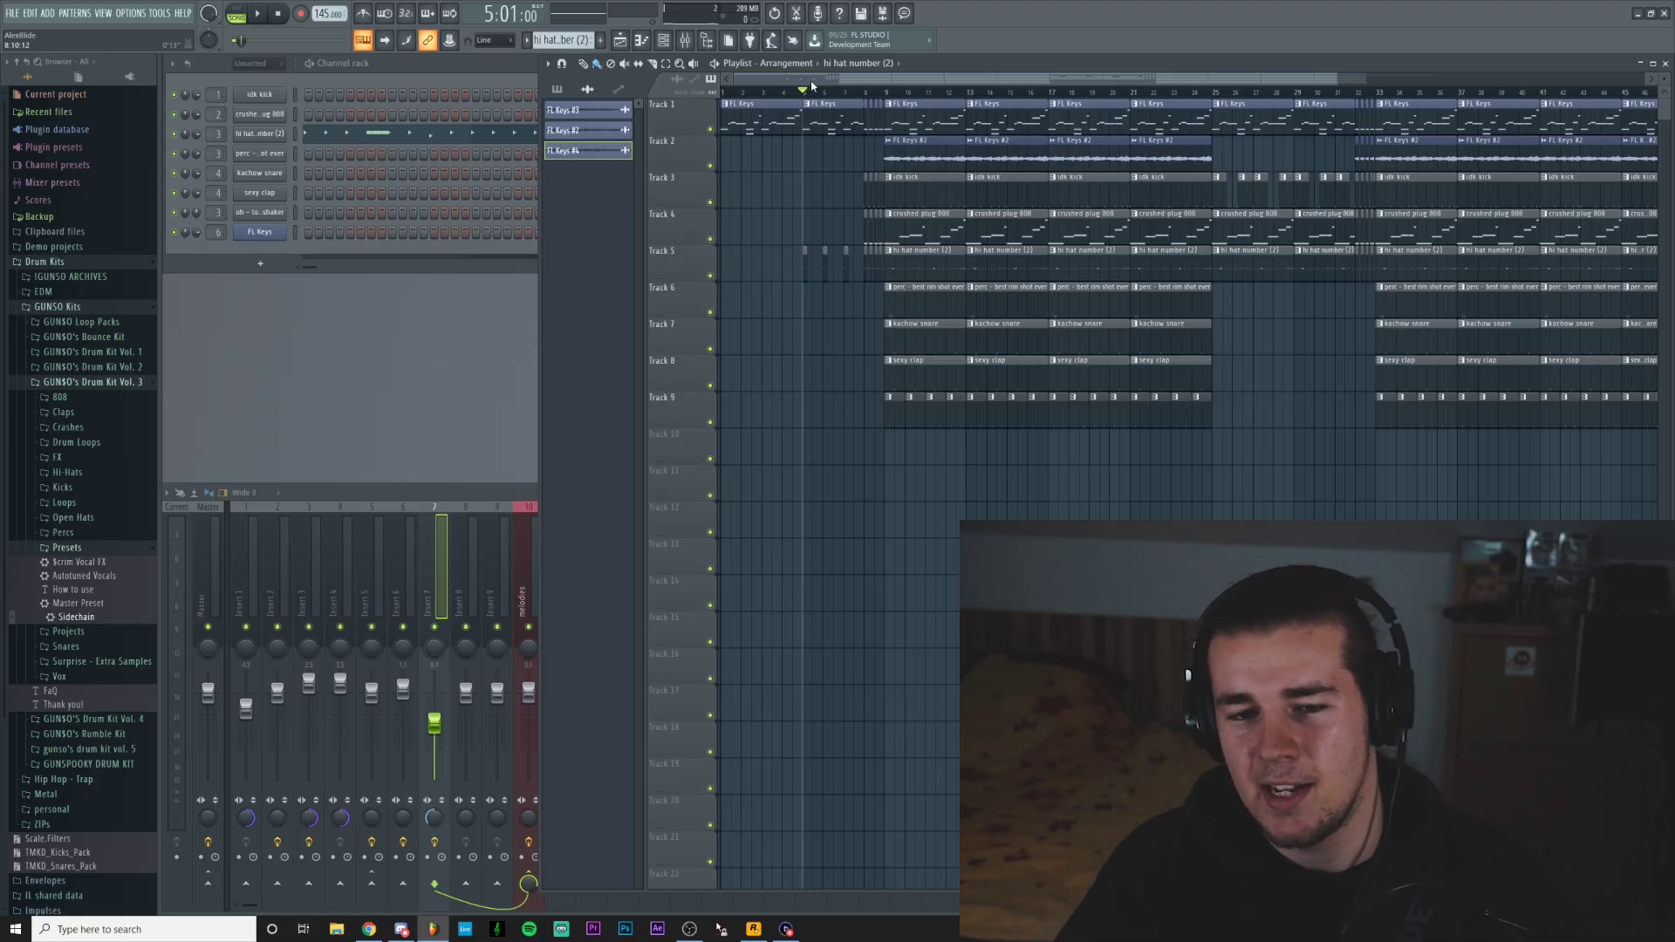
{"action": "scroll", "coordinate": [812, 88], "scroll_direction": "up", "scroll_amount": 2}
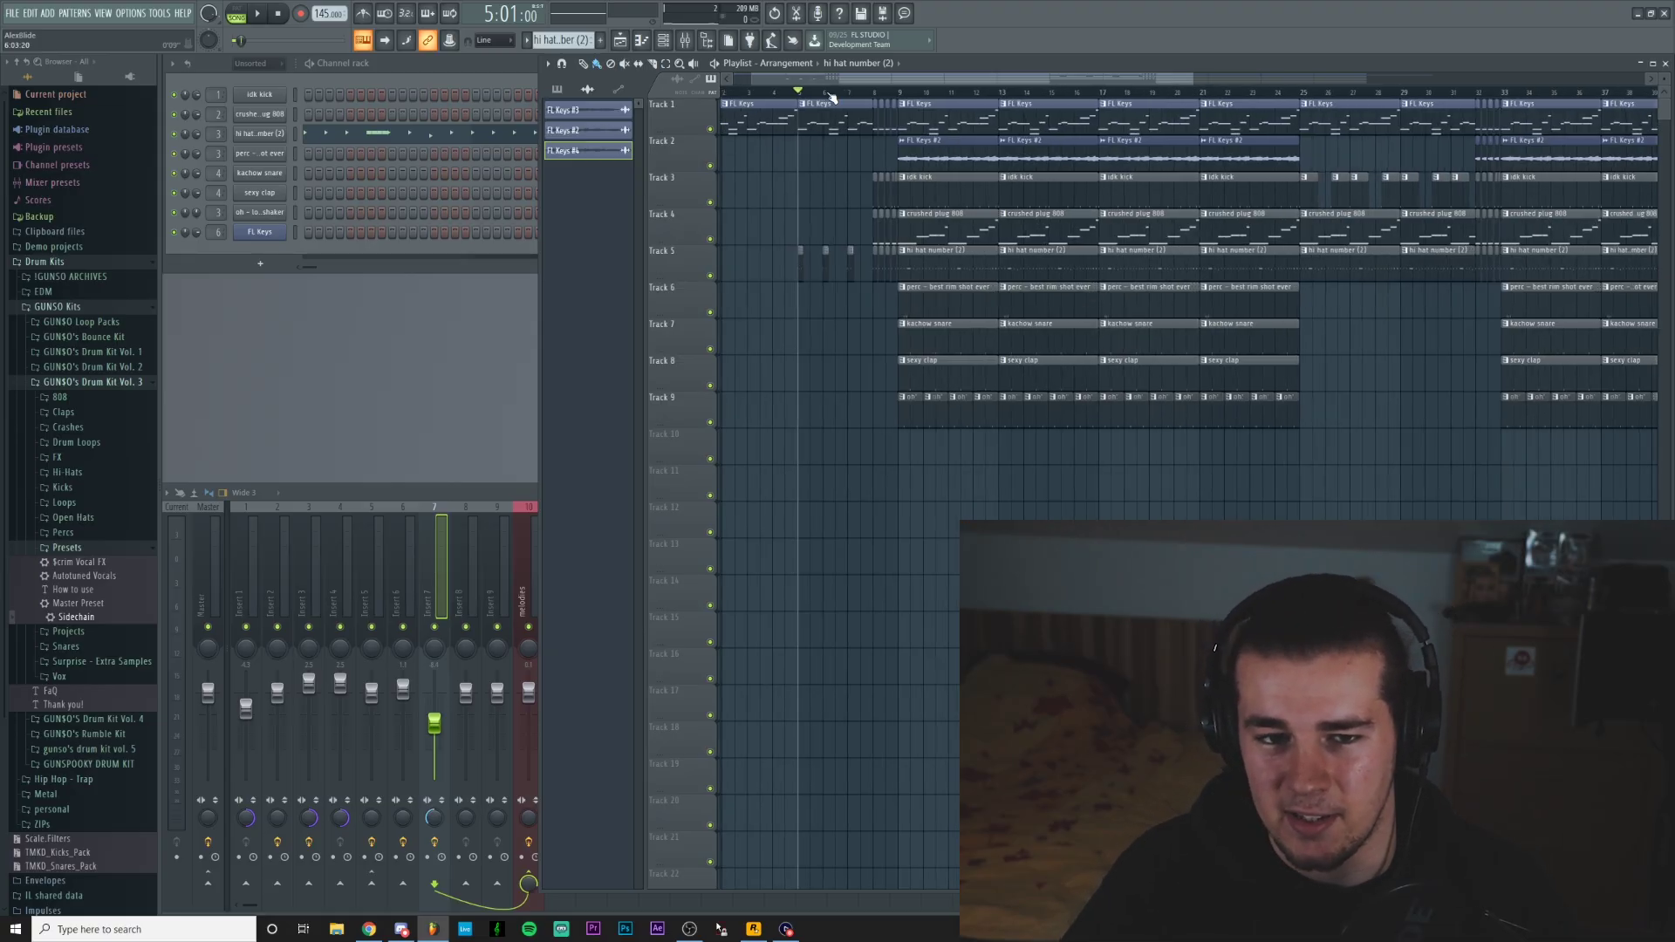
{"action": "double_click", "coordinate": [753, 102]}
{"action": "left_click_drag", "start_coordinate": [1048, 156], "coordinate": [1081, 33]}
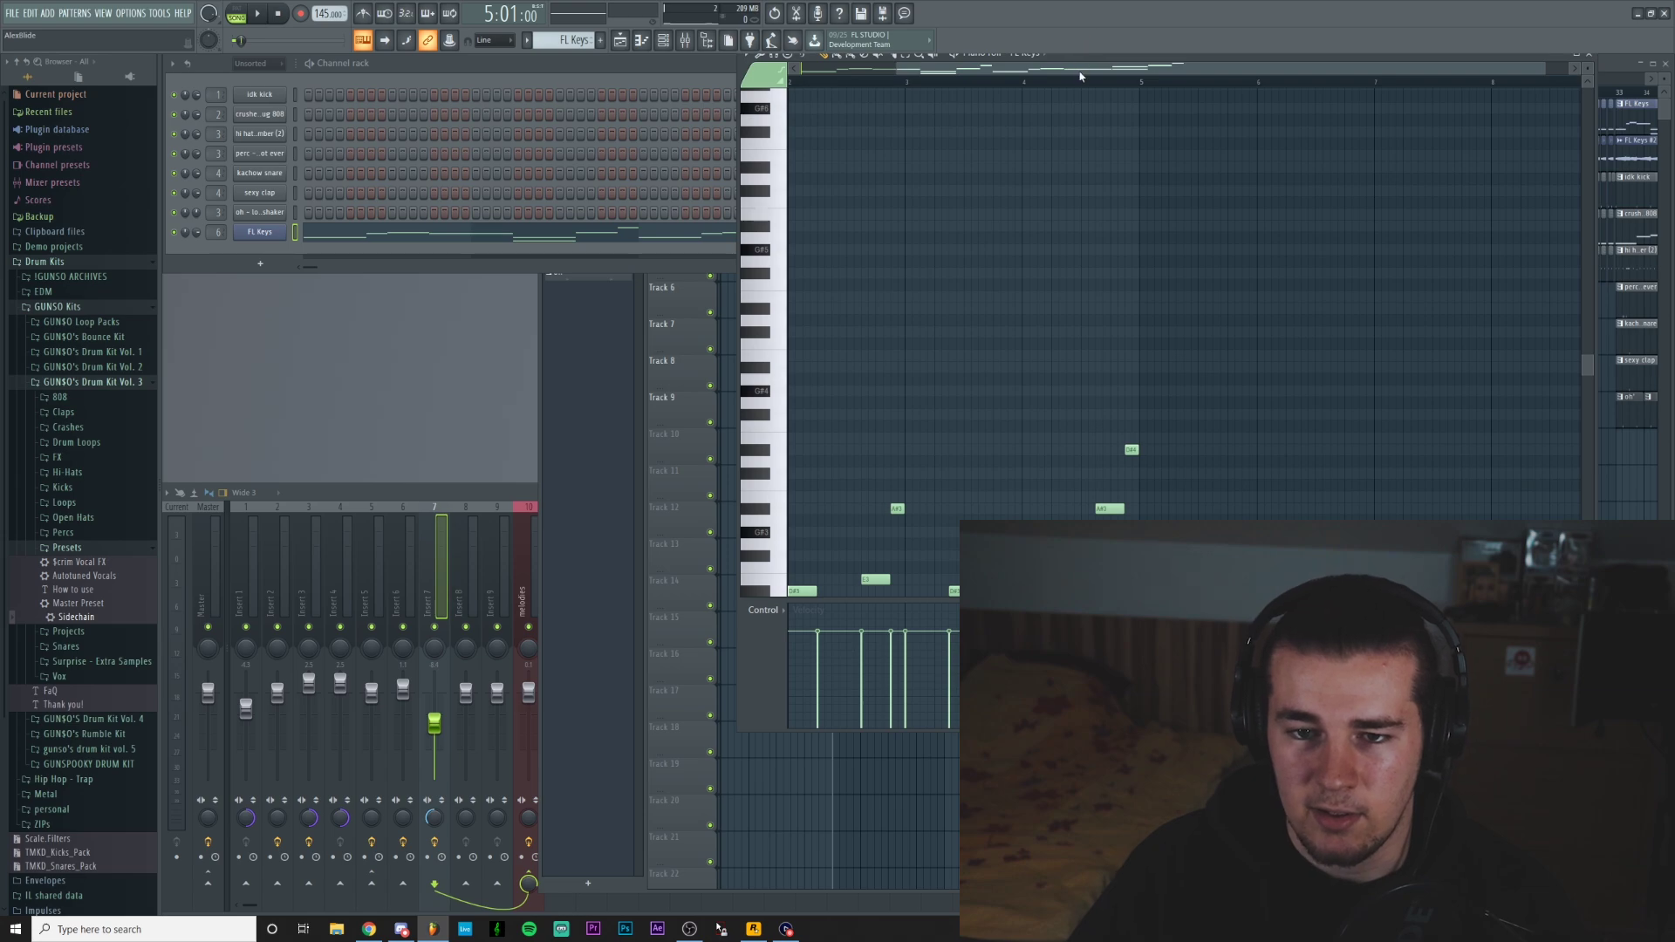
{"action": "scroll", "coordinate": [889, 172], "scroll_direction": "down", "scroll_amount": 3}
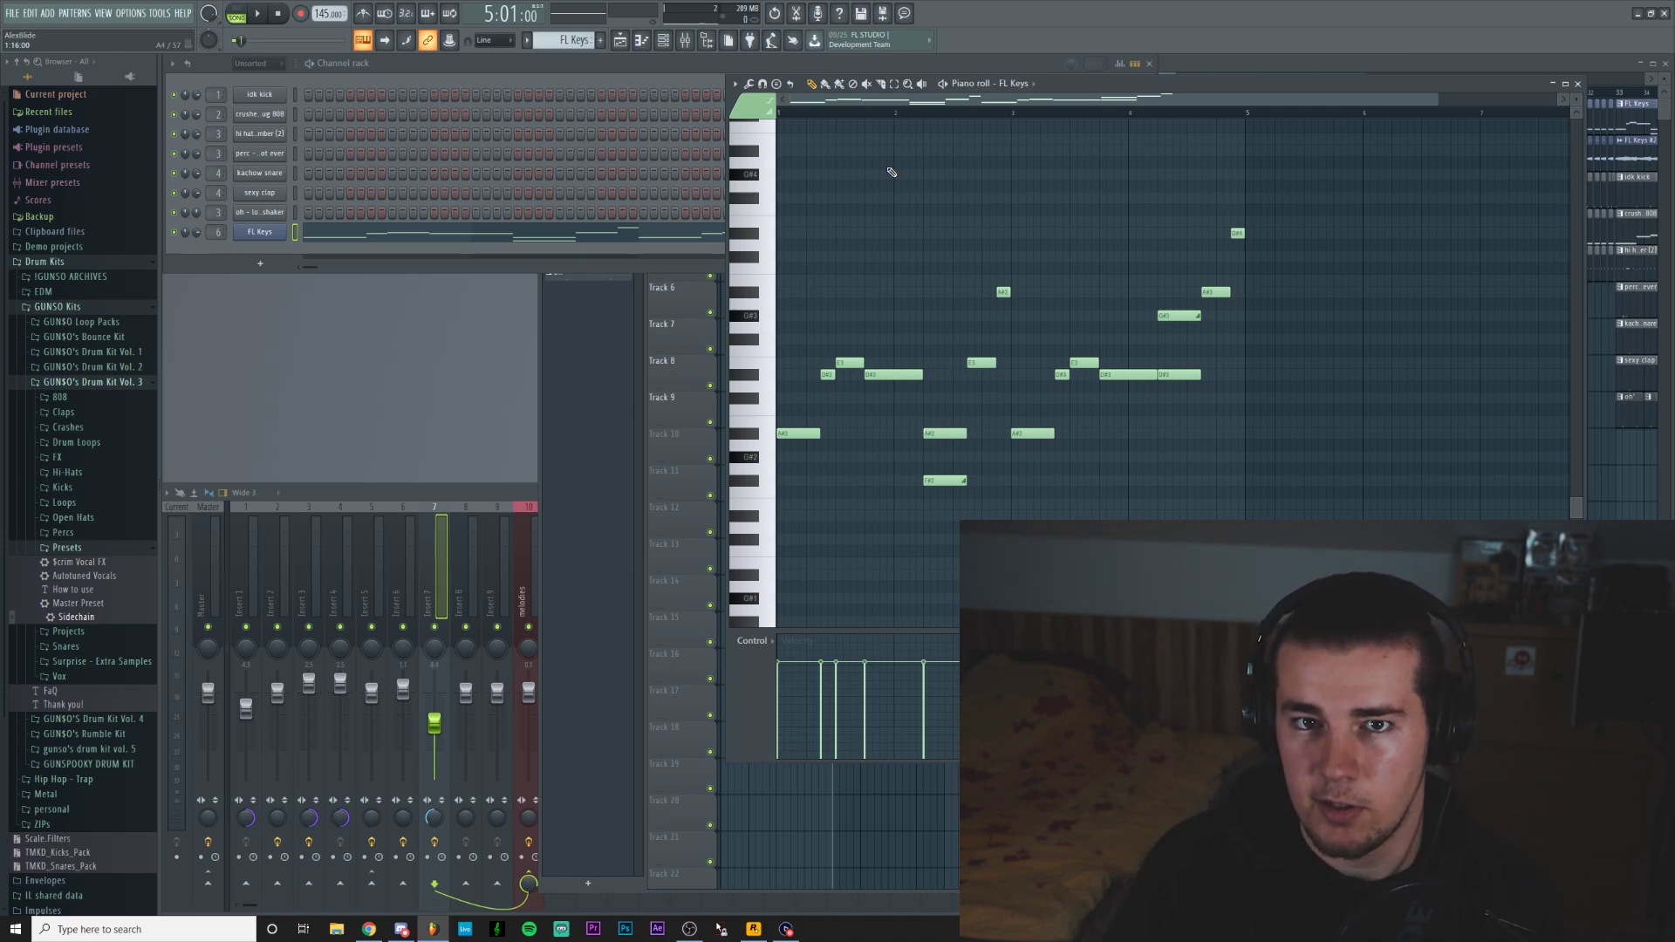
{"action": "scroll", "coordinate": [904, 99], "scroll_direction": "up", "scroll_amount": 2}
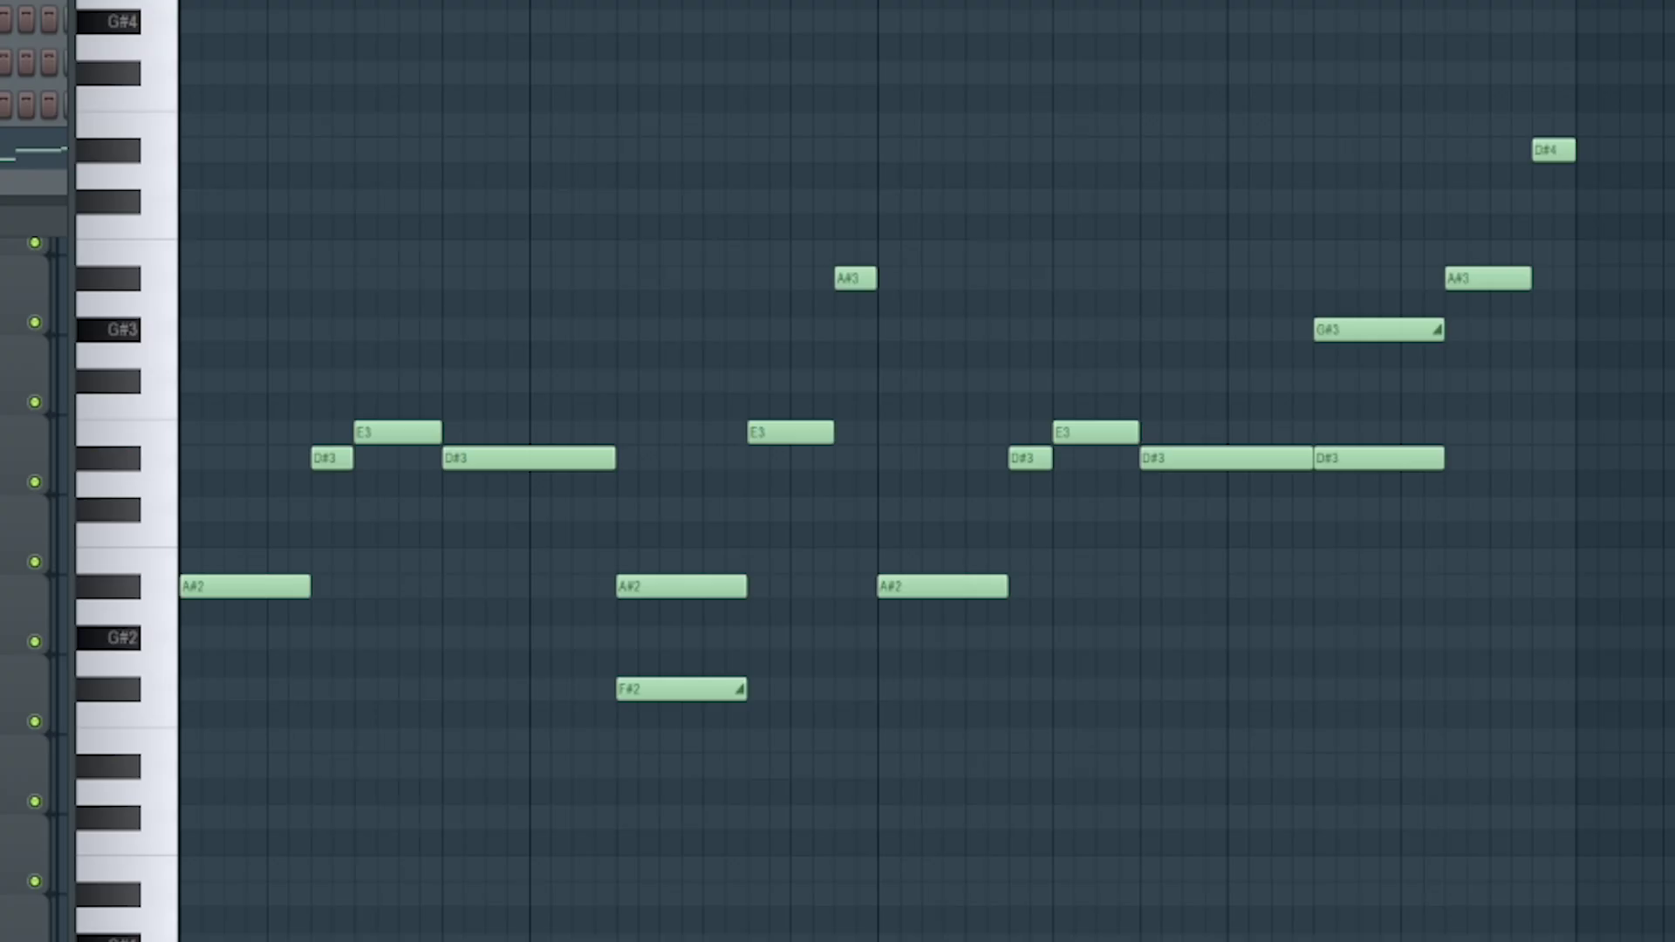
{"action": "key", "text": "space"}
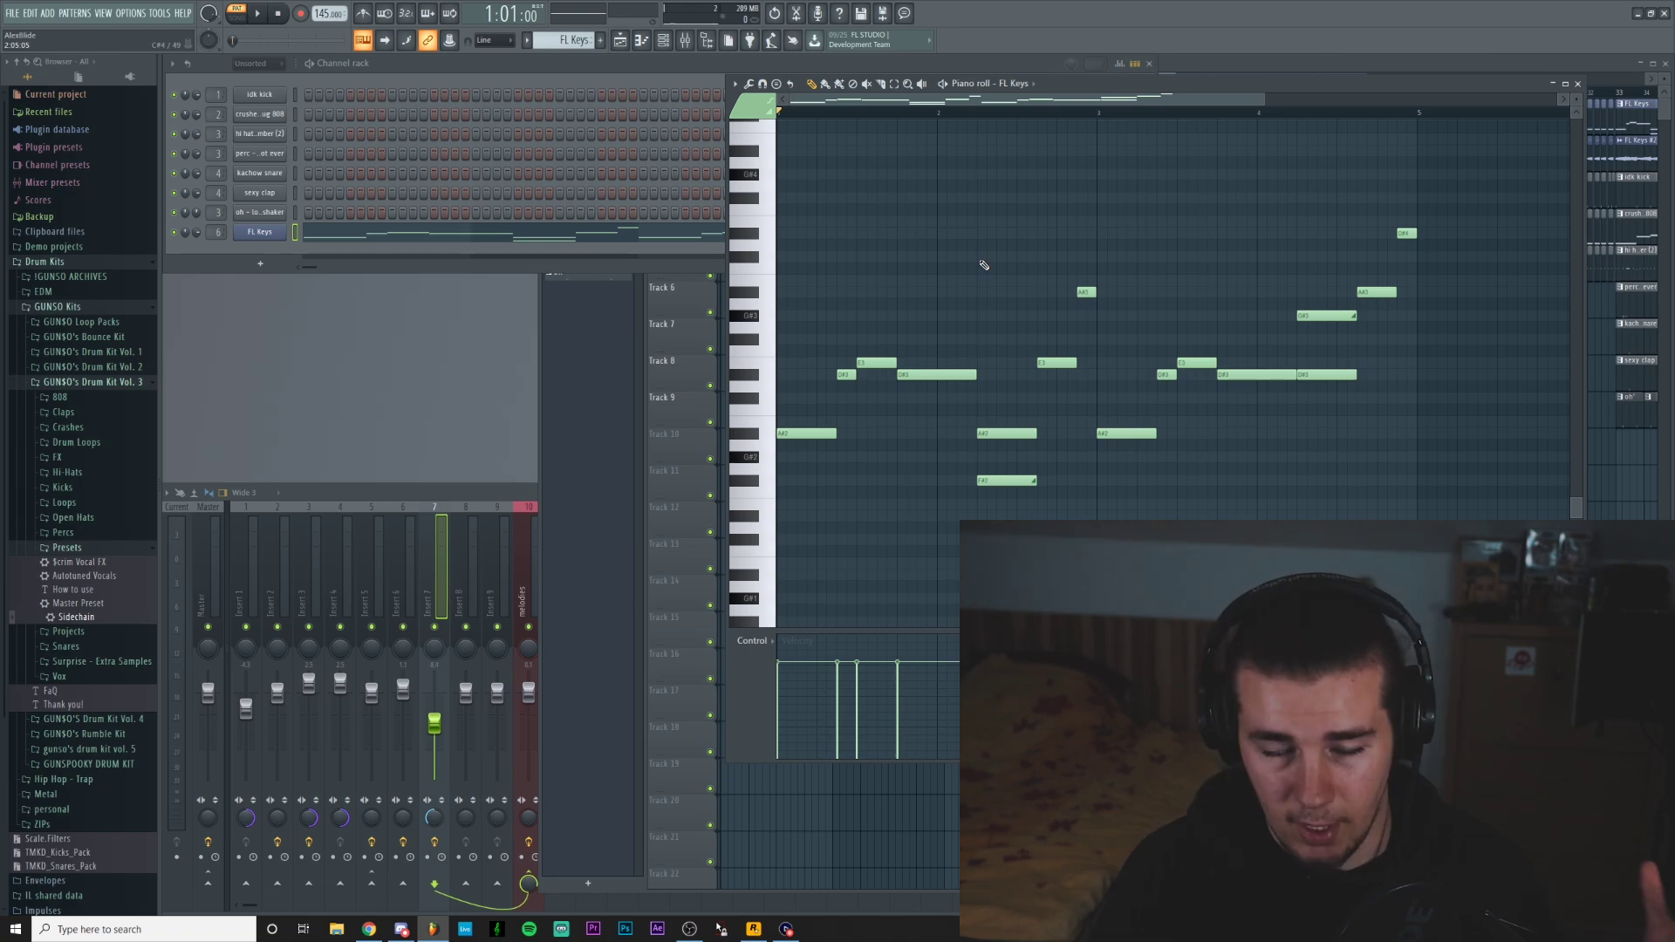
{"action": "left_click", "coordinate": [1170, 67]}
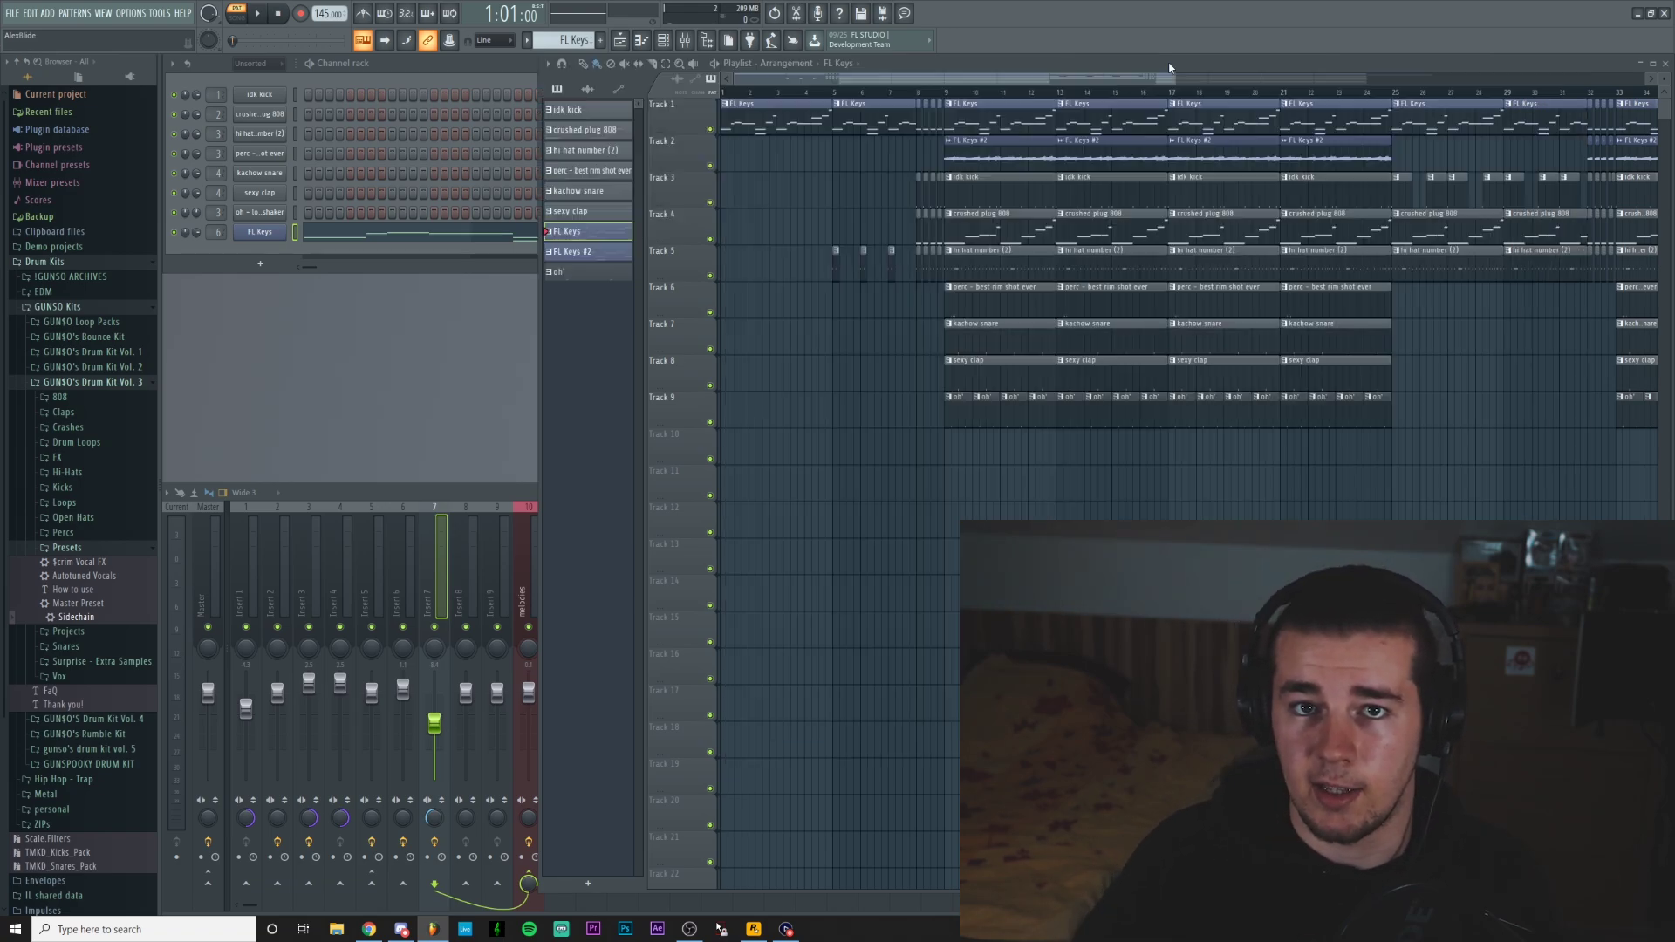
Open the FL Keys #2 pattern's notes and flip them horizontally with the score flipper.
{"action": "scroll", "coordinate": [962, 90], "scroll_direction": "up", "scroll_amount": 1}
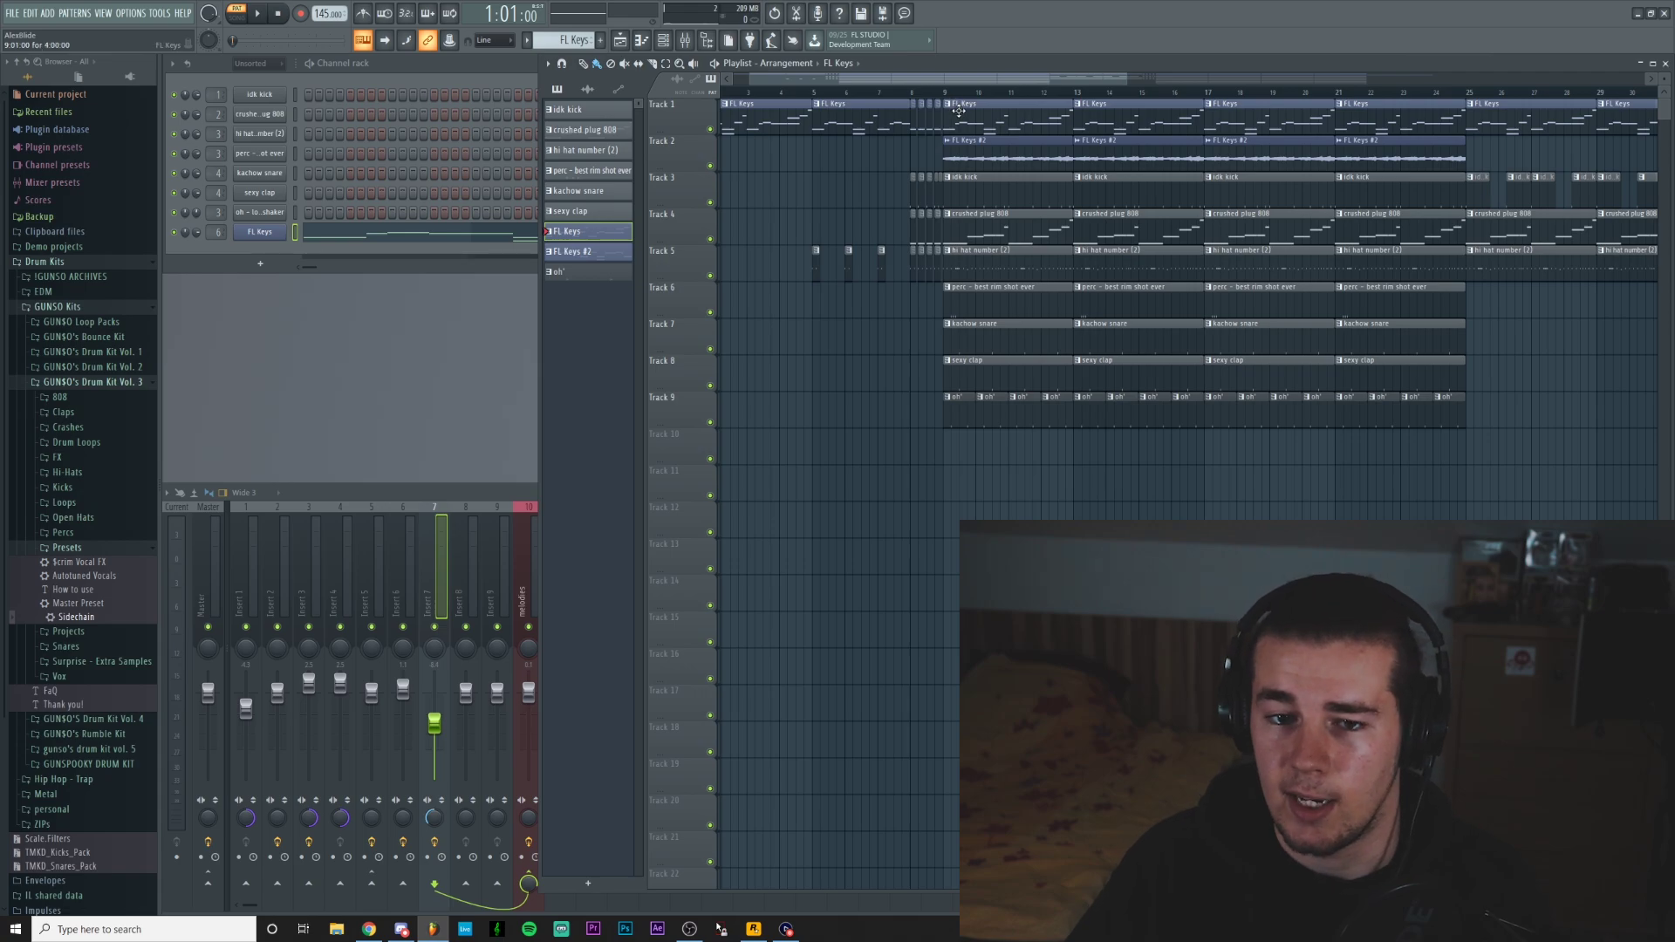
{"action": "left_click", "coordinate": [586, 89]}
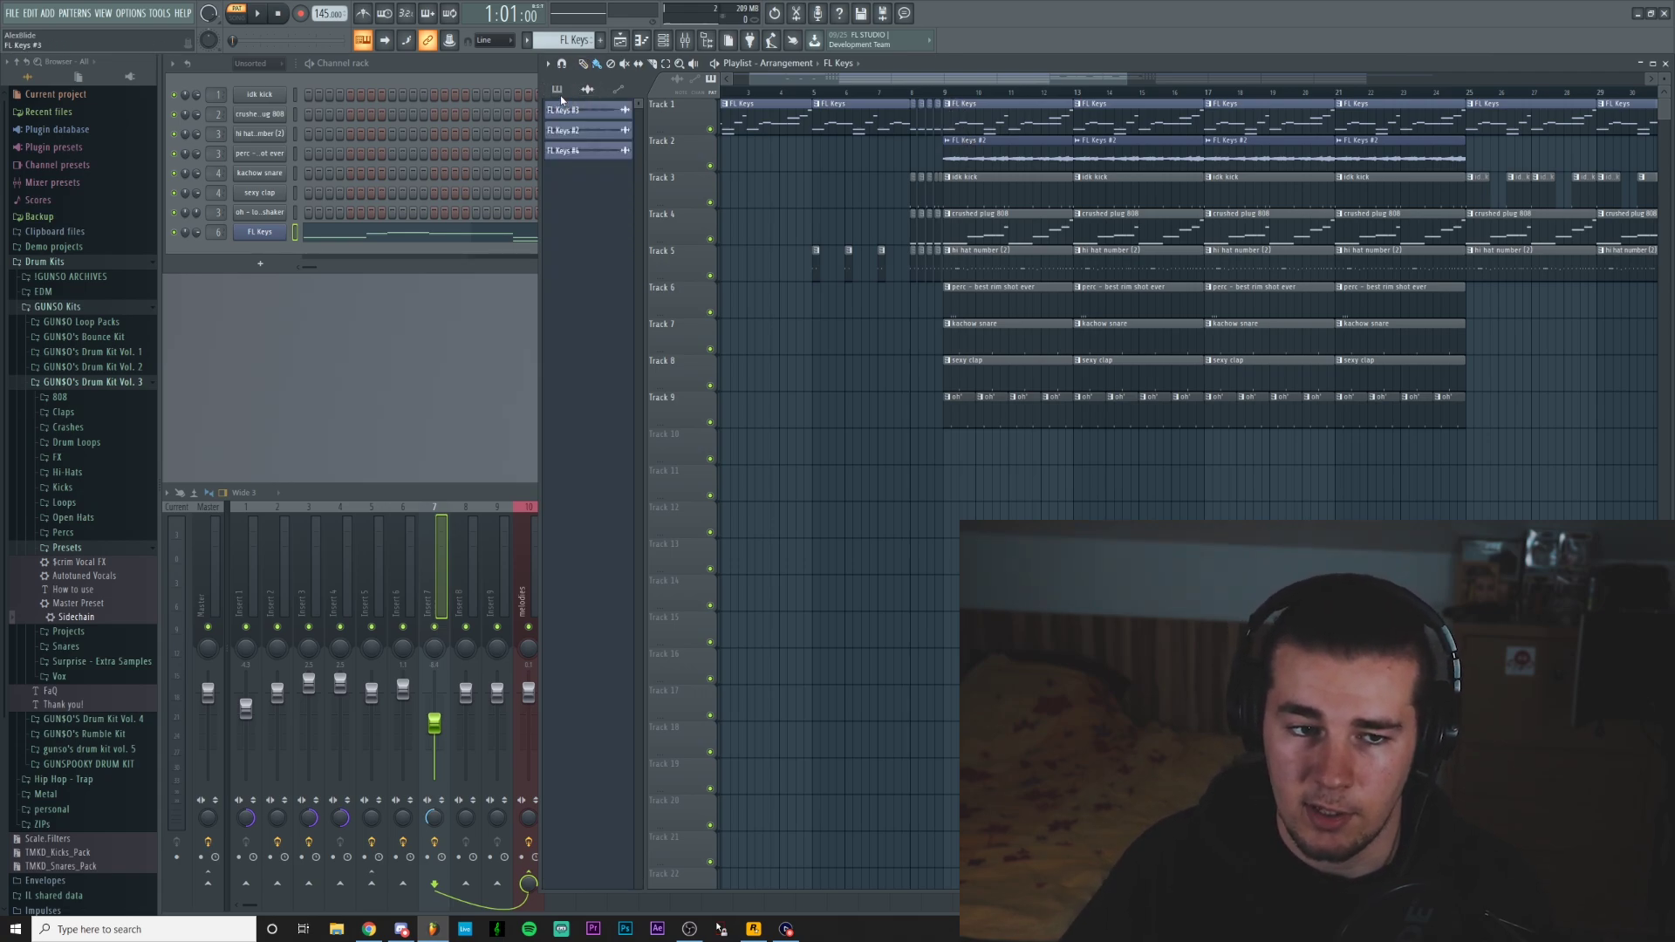
{"action": "left_click", "coordinate": [562, 90]}
{"action": "double_click", "coordinate": [579, 253]}
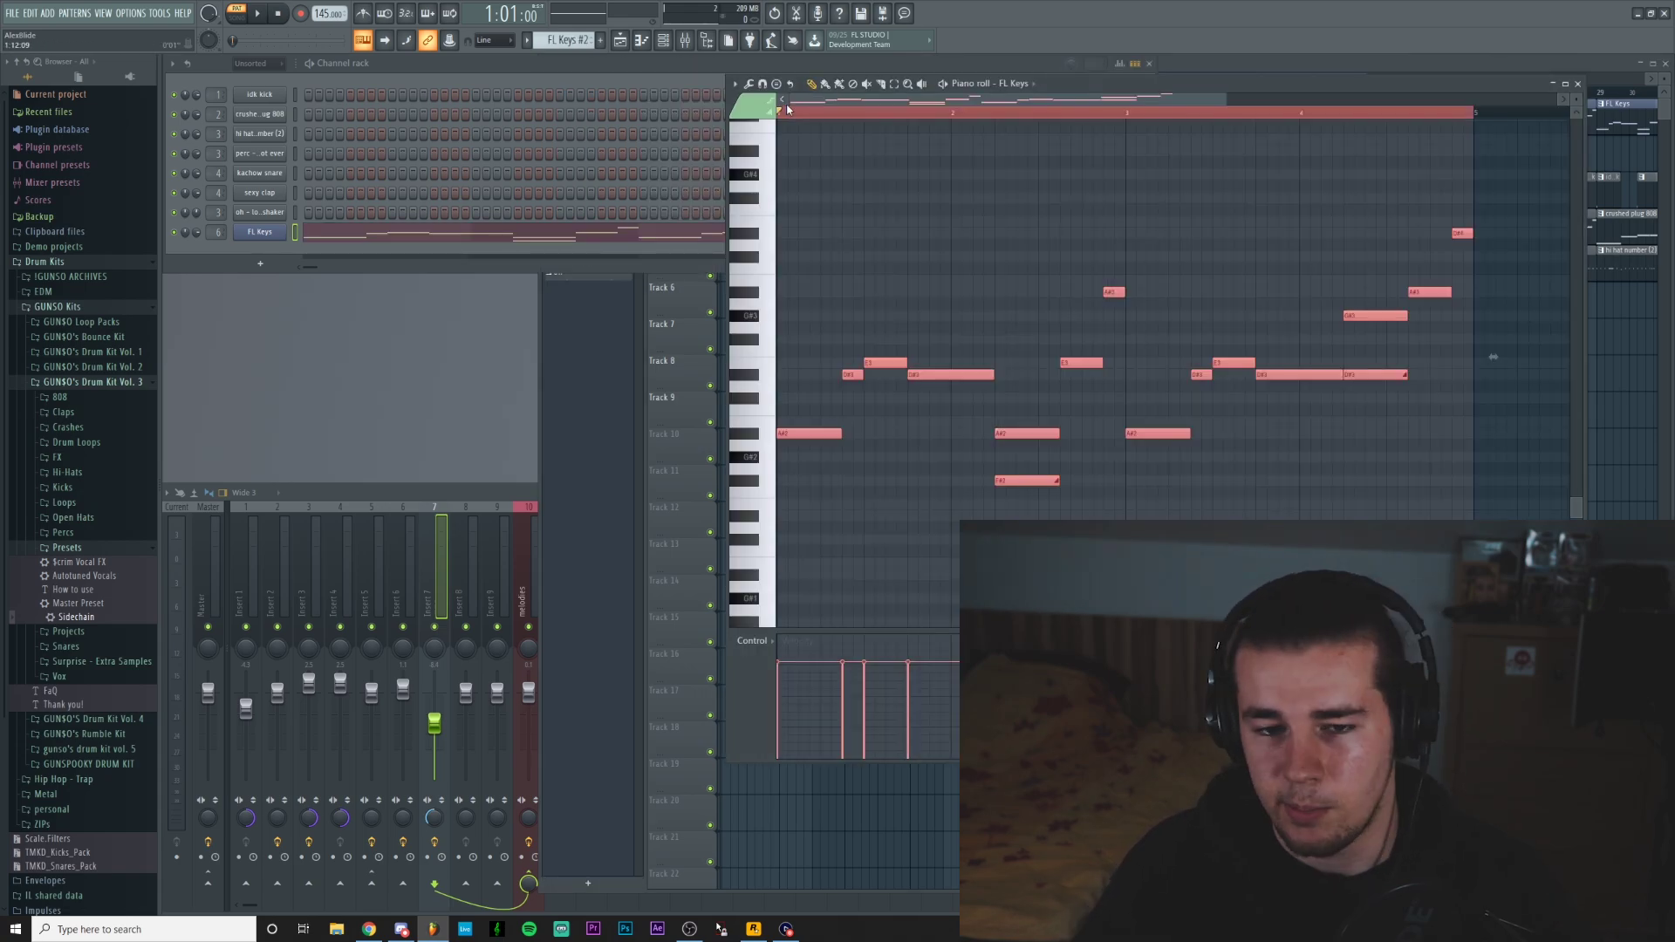
{"action": "left_click", "coordinate": [735, 83]}
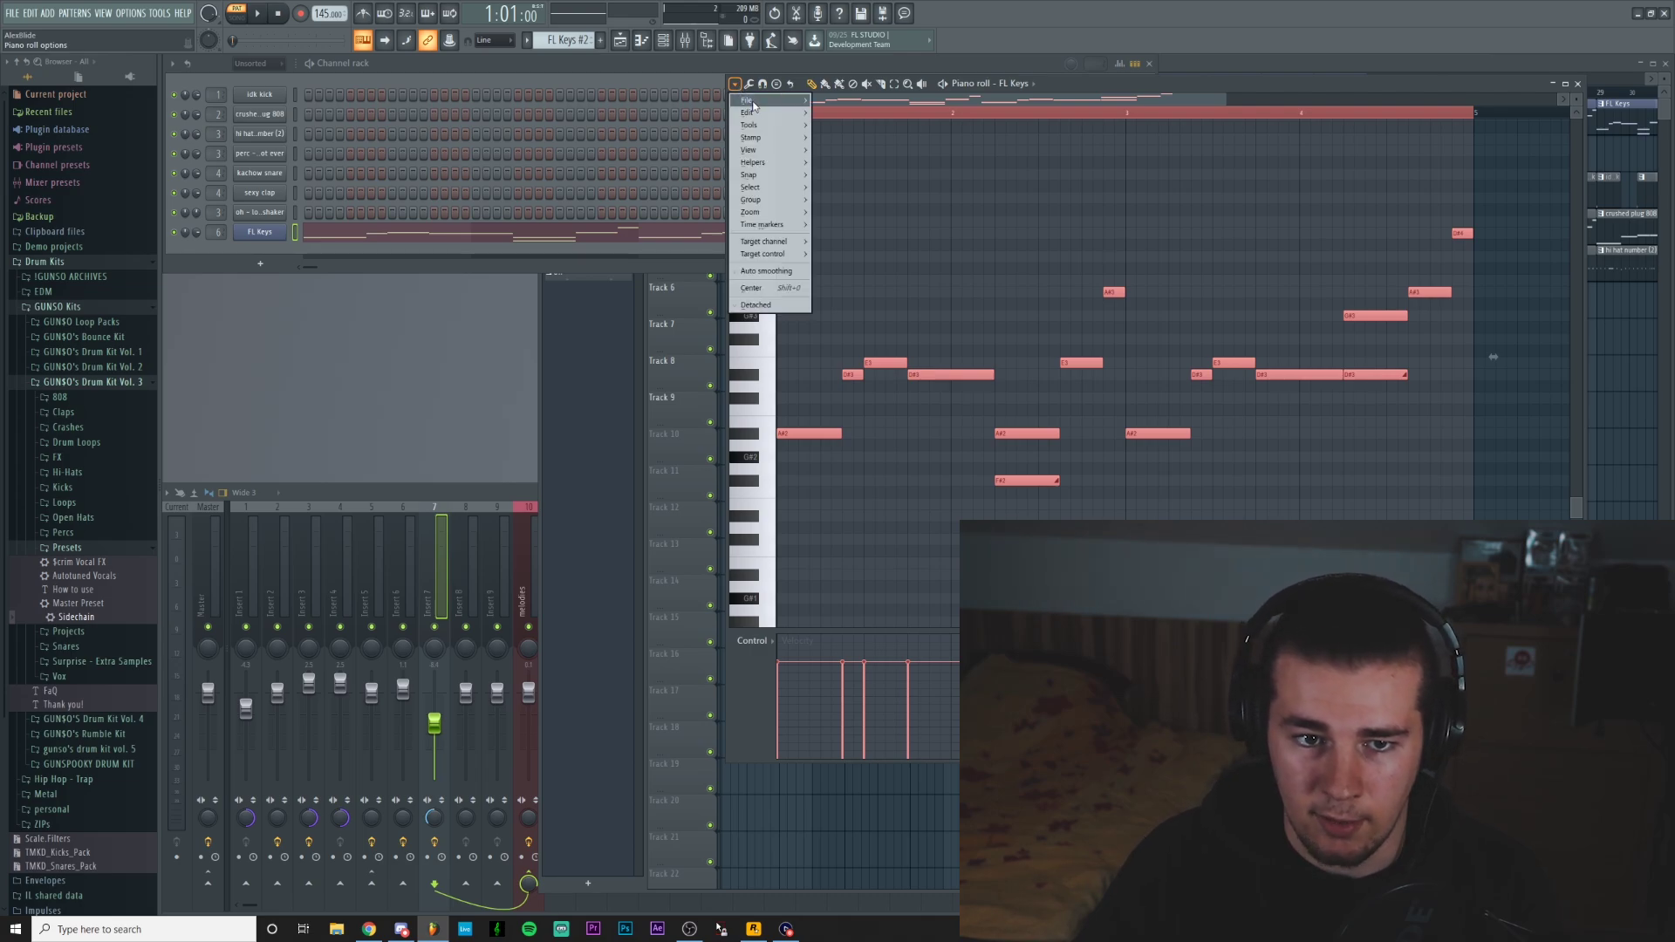
{"action": "mouse_move", "coordinate": [759, 124]}
{"action": "left_click", "coordinate": [873, 322]}
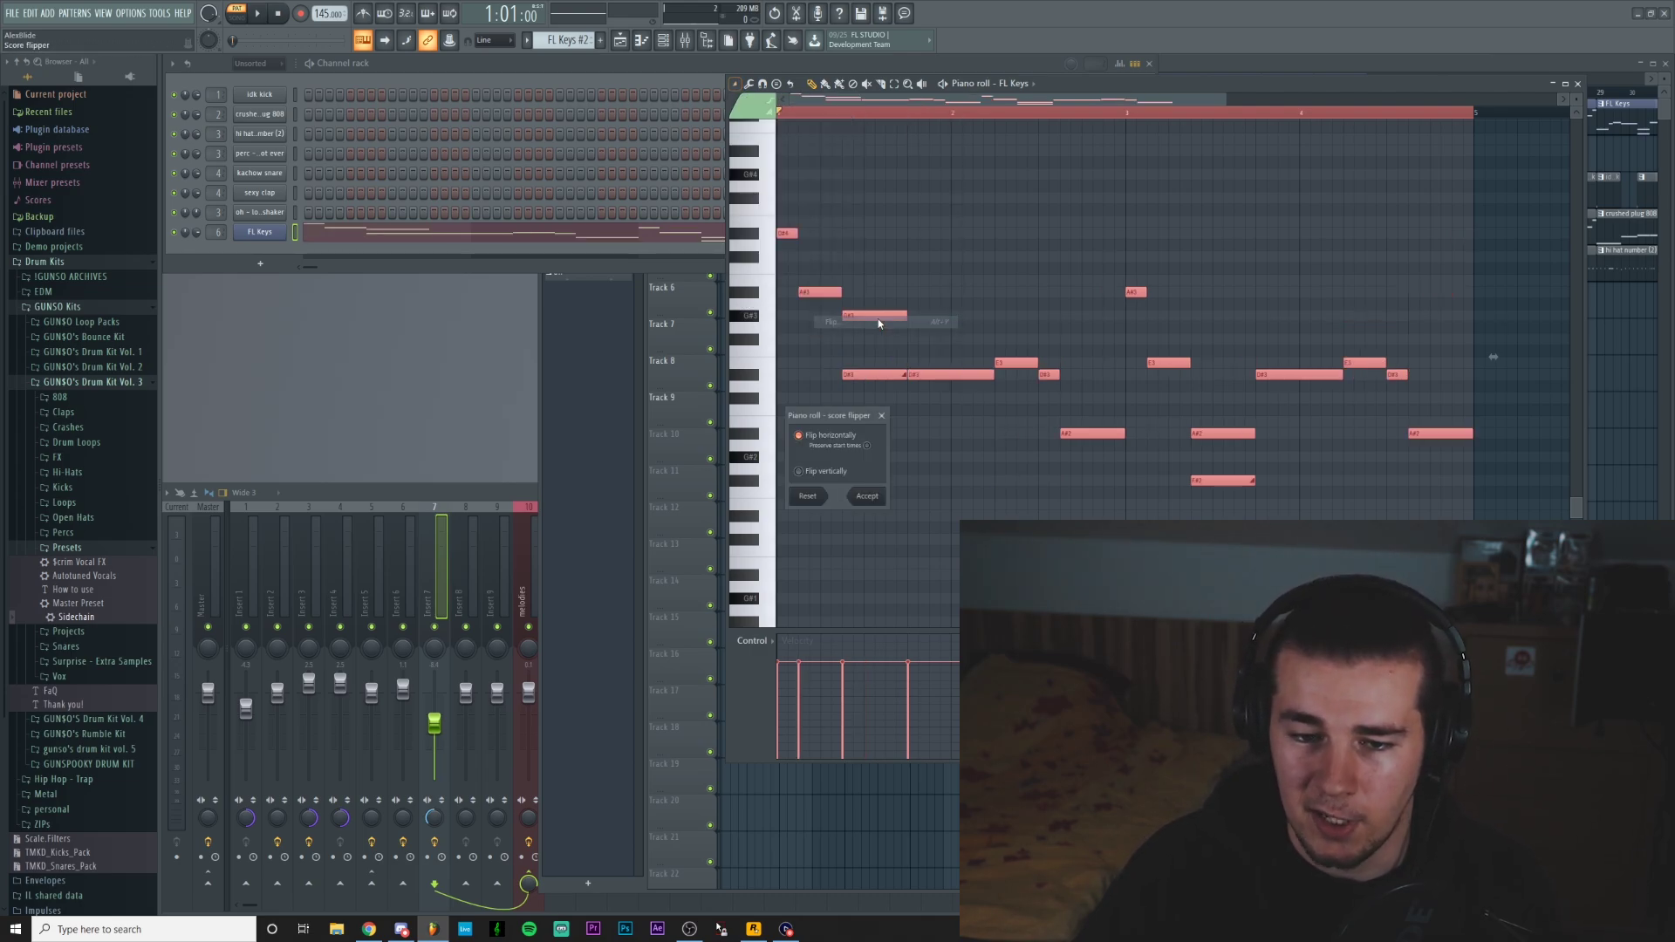
{"action": "left_click_drag", "start_coordinate": [838, 415], "coordinate": [1068, 489]}
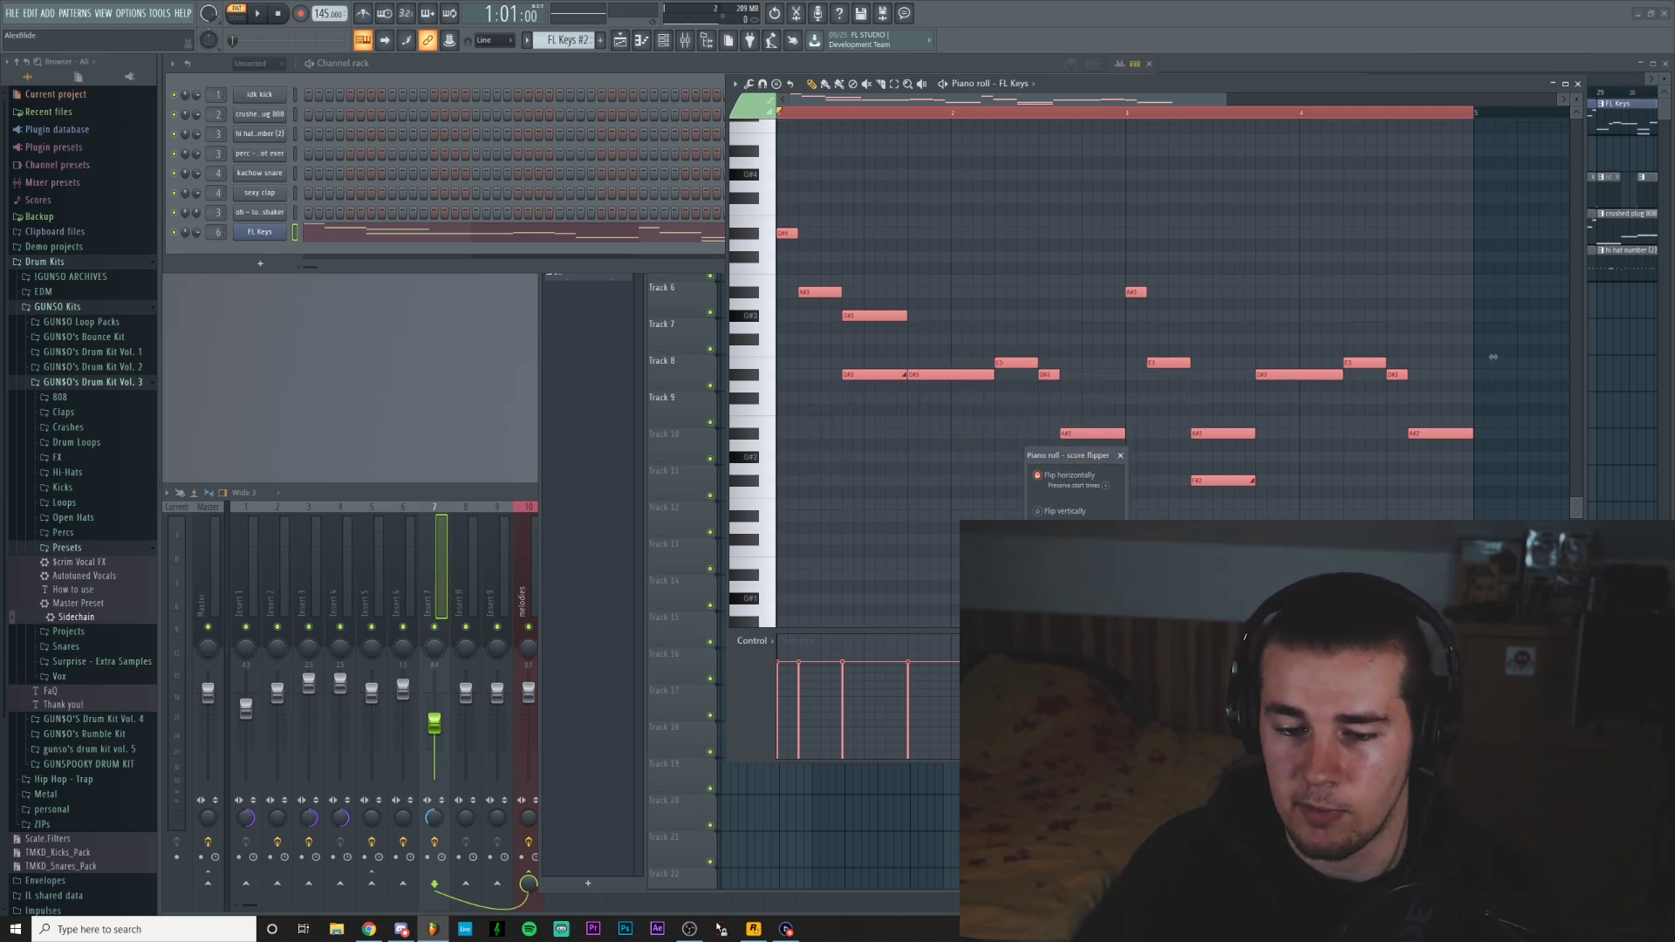
{"action": "key", "text": "Return"}
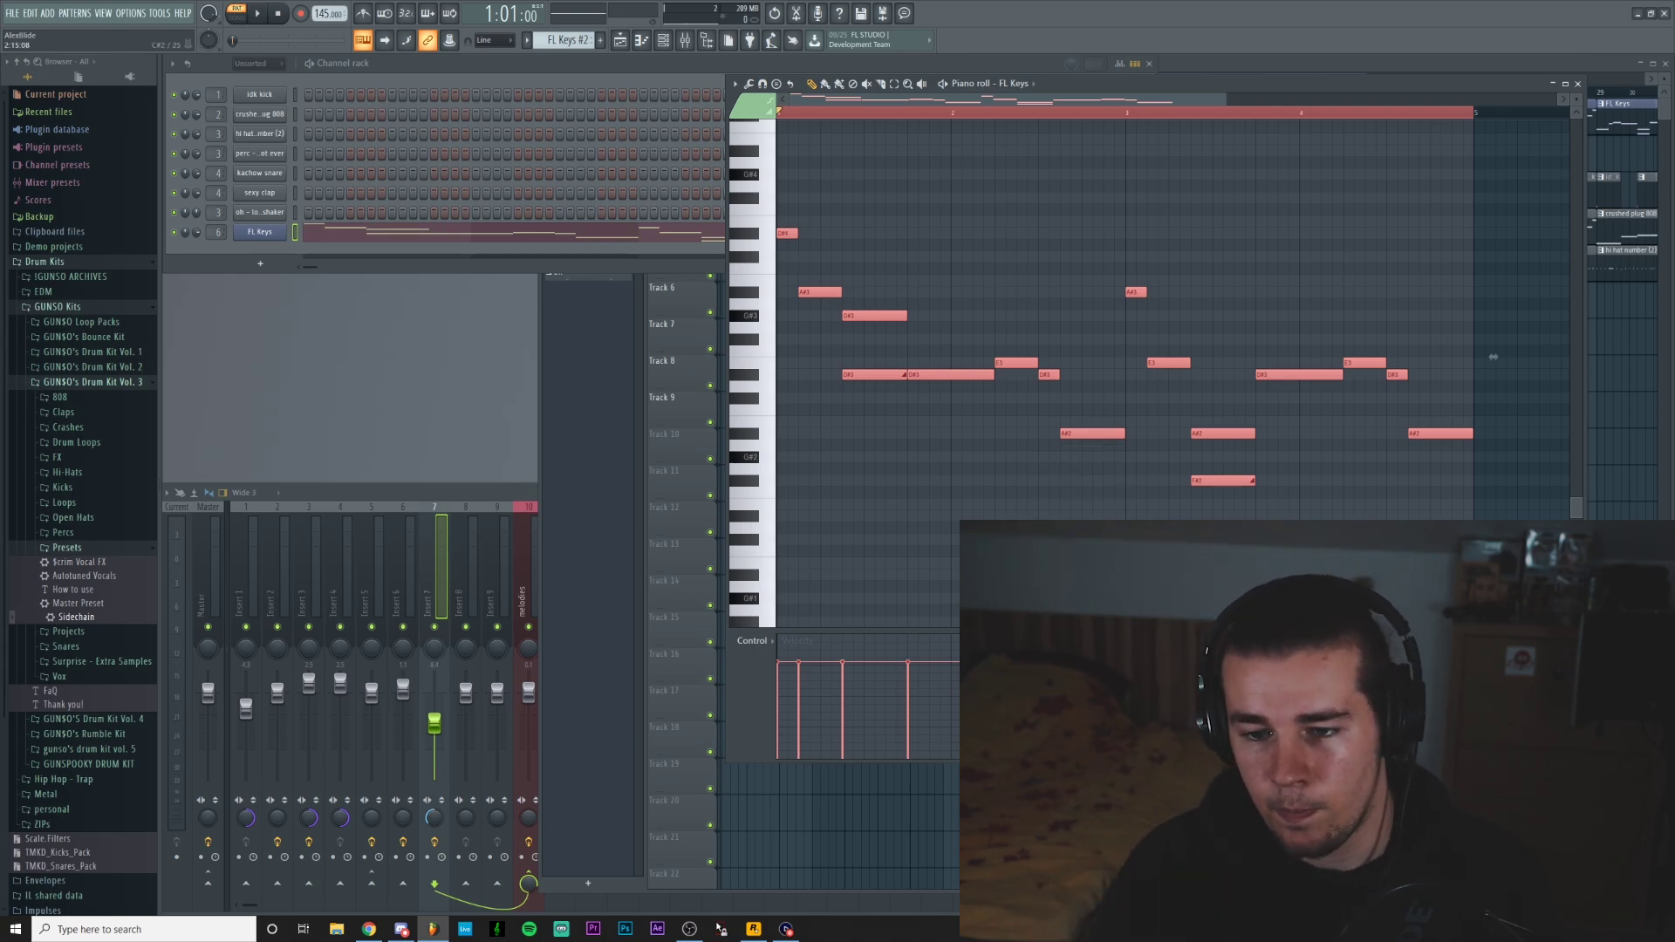
Place the FL Keys #2 pattern at bar 9 of Track 11 and quick-render it as an audio clip.
{"action": "left_click", "coordinate": [1577, 83]}
{"action": "left_click", "coordinate": [946, 476]}
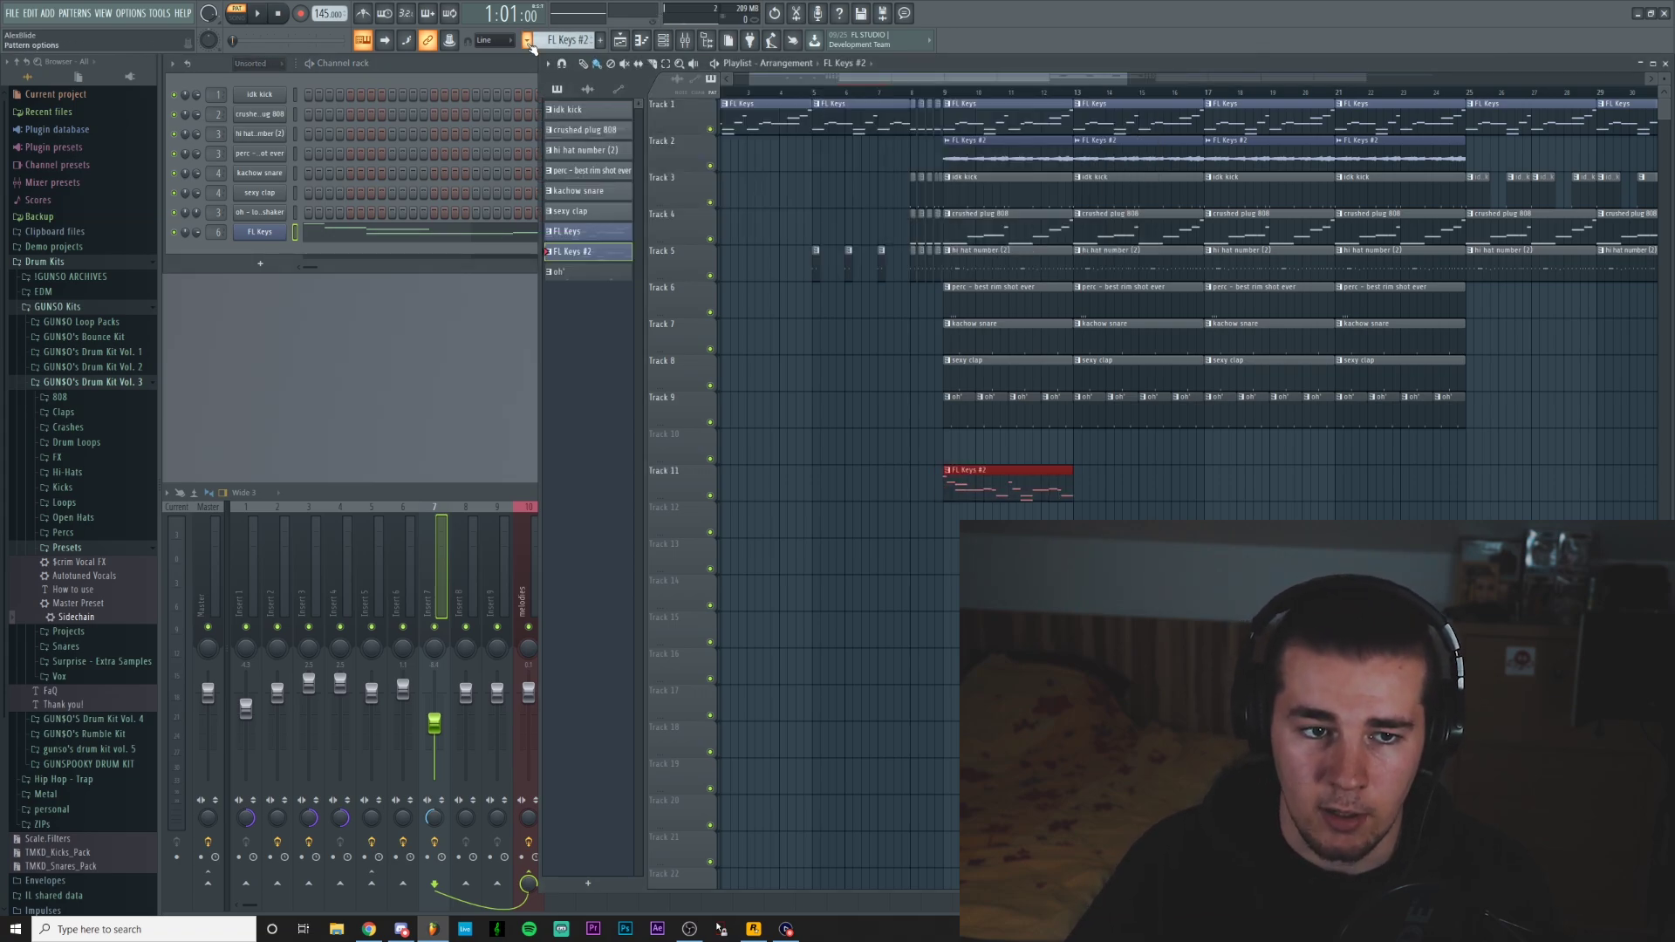
{"action": "left_click", "coordinate": [526, 40]}
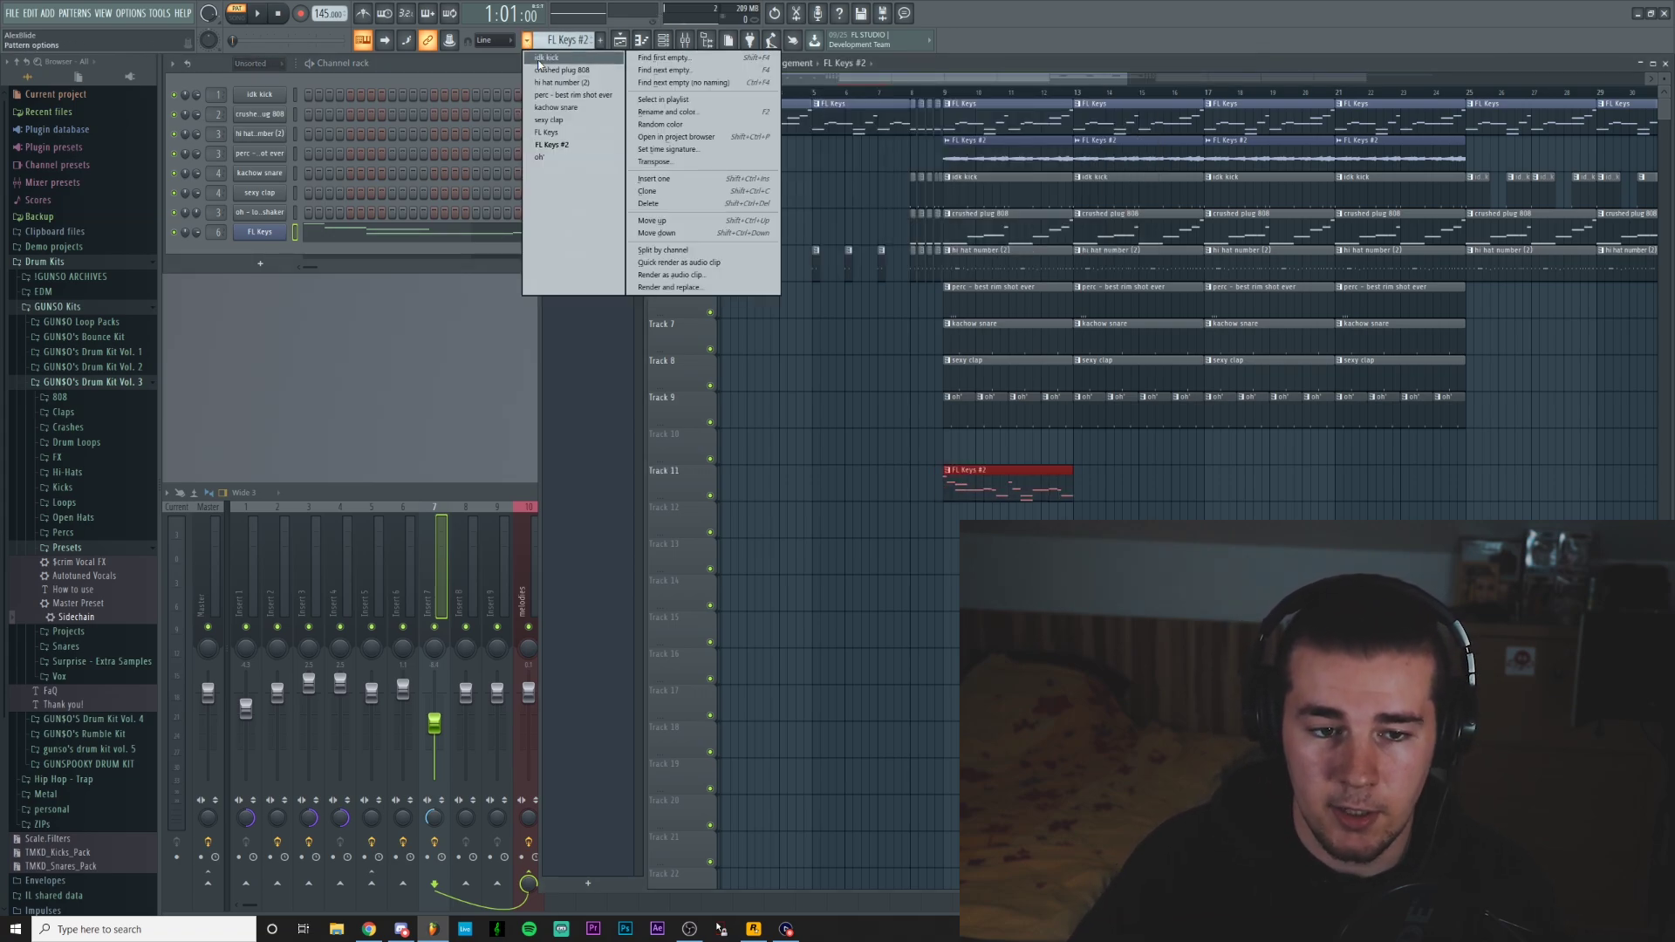
{"action": "left_click", "coordinate": [698, 264]}
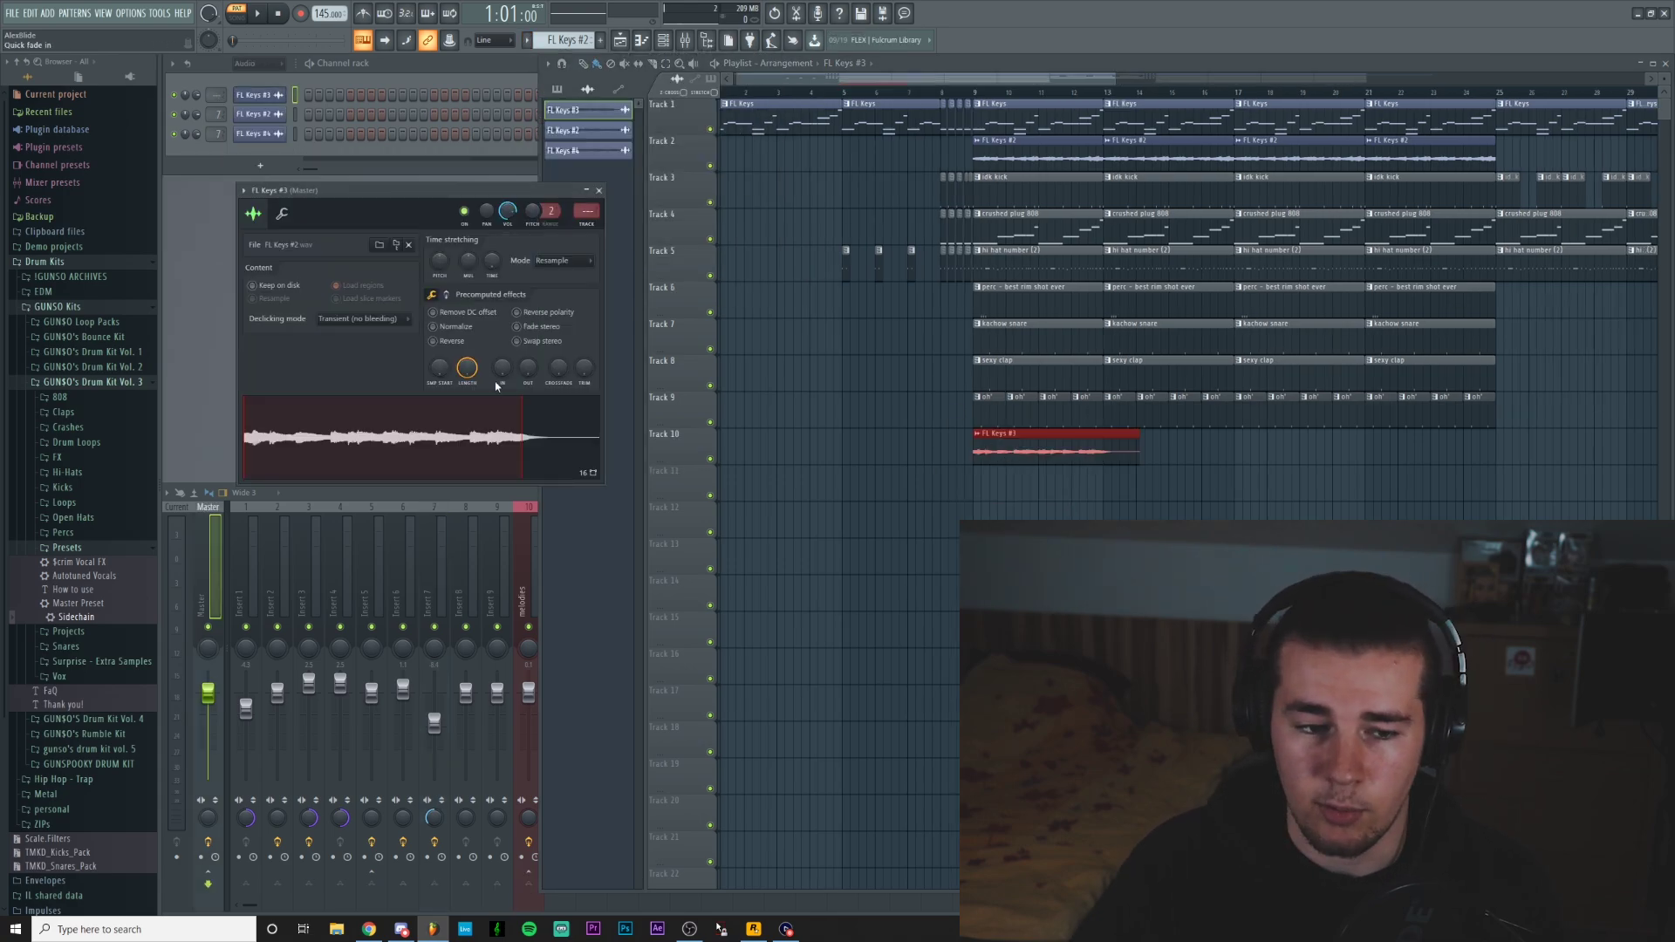
Preview the rendered clip's sample and slice off the clip's tail past bar 13 on Track 10.
{"action": "left_click", "coordinate": [454, 434]}
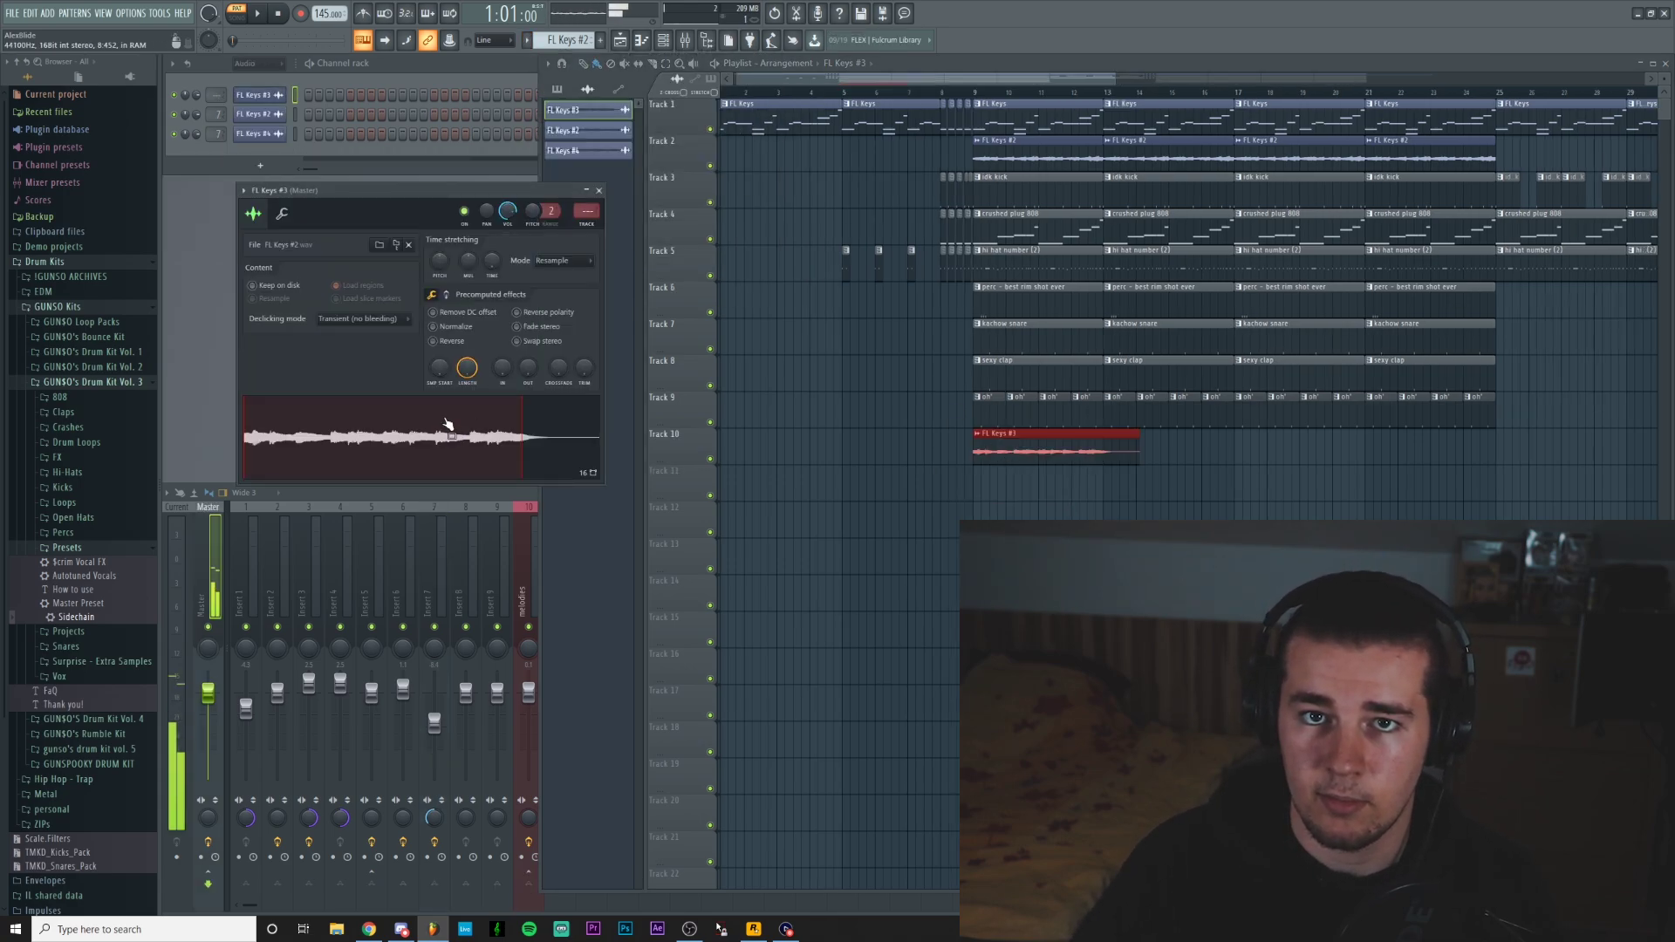
{"action": "left_click", "coordinate": [676, 75]}
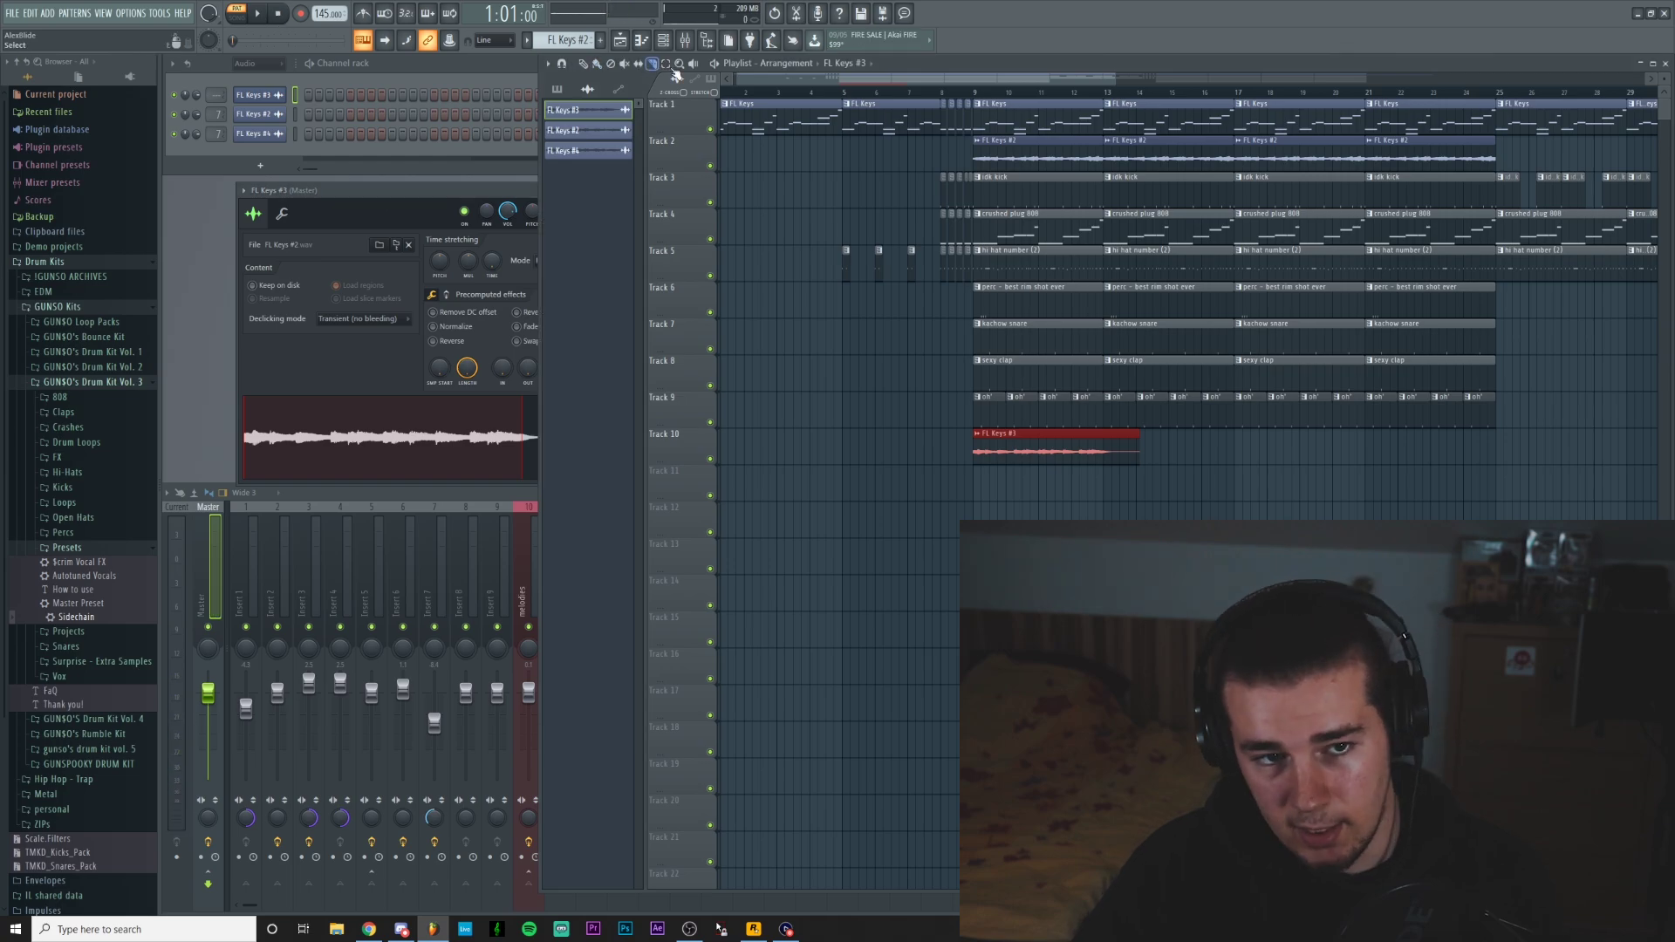
{"action": "right_click", "coordinate": [1108, 456]}
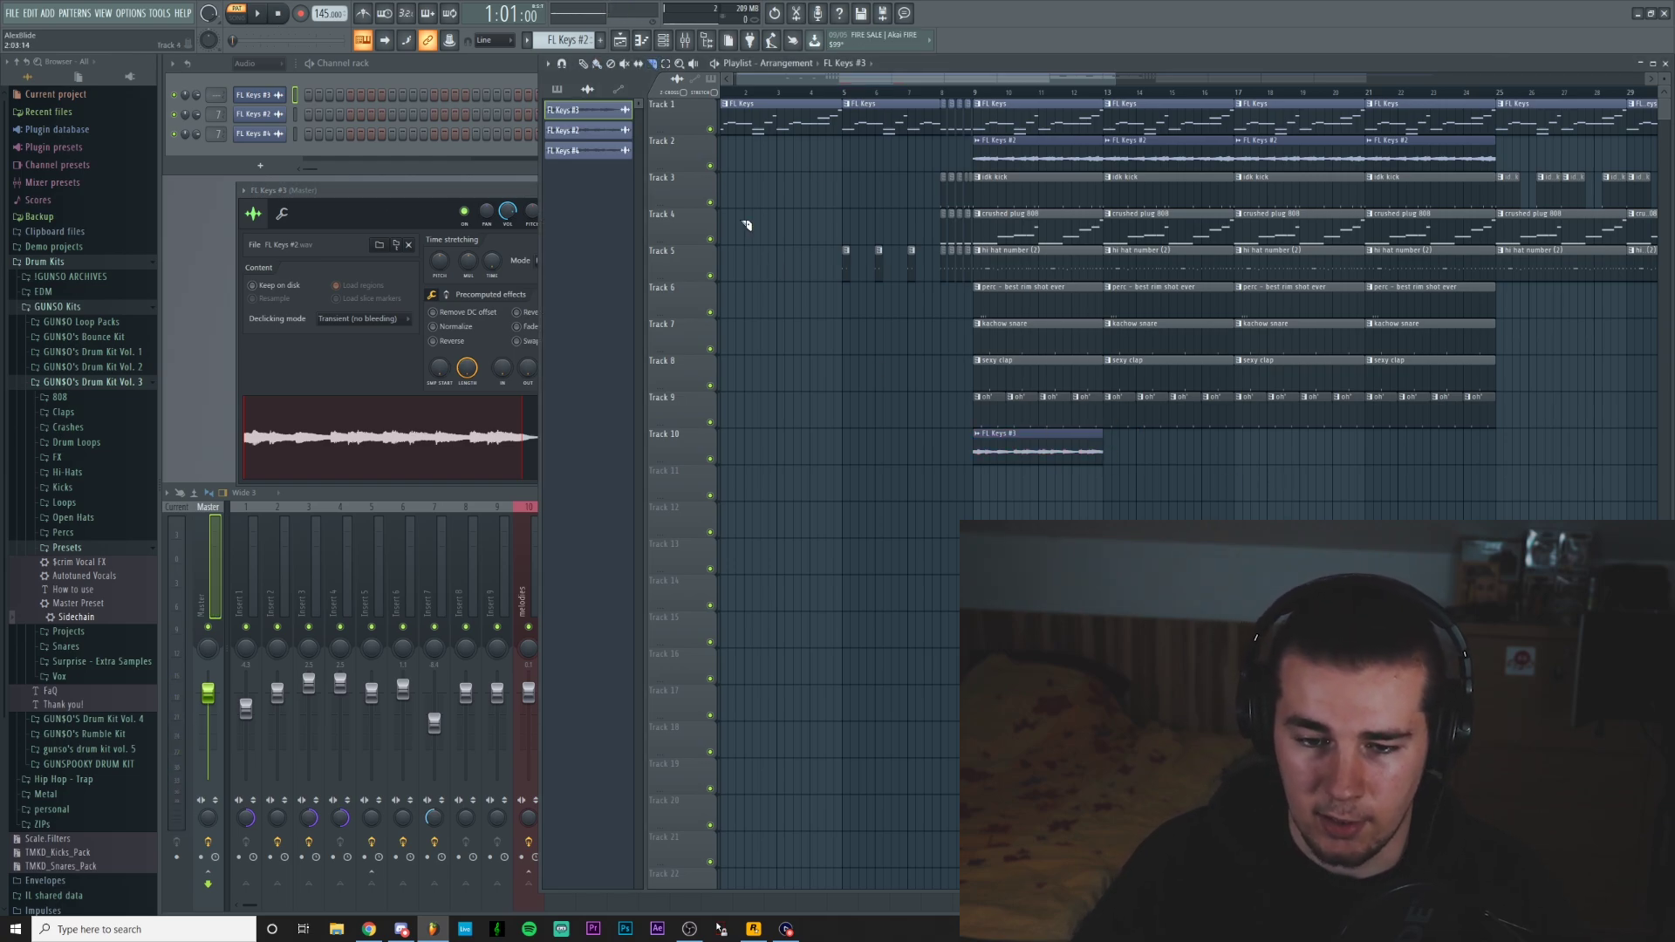
Replace the rendered clip on Track 10 with the FL Keys #2 audio clip, starting at bar 9.
{"action": "left_click", "coordinate": [600, 63]}
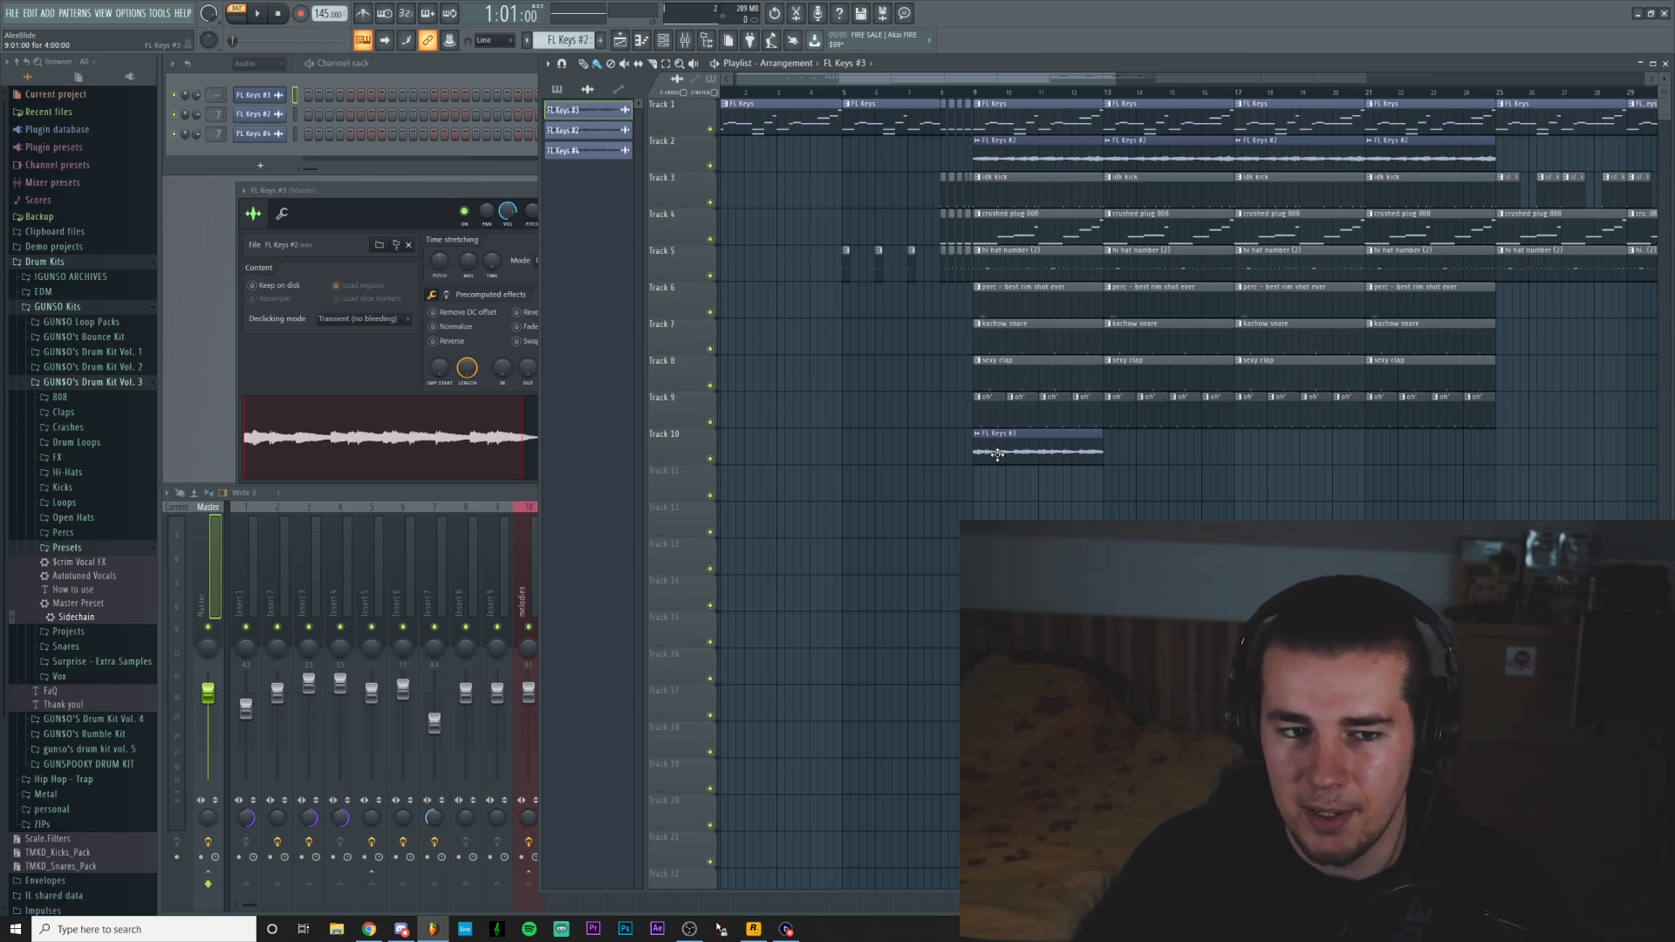
{"action": "right_click", "coordinate": [997, 454]}
{"action": "left_click_drag", "start_coordinate": [581, 132], "coordinate": [986, 441]}
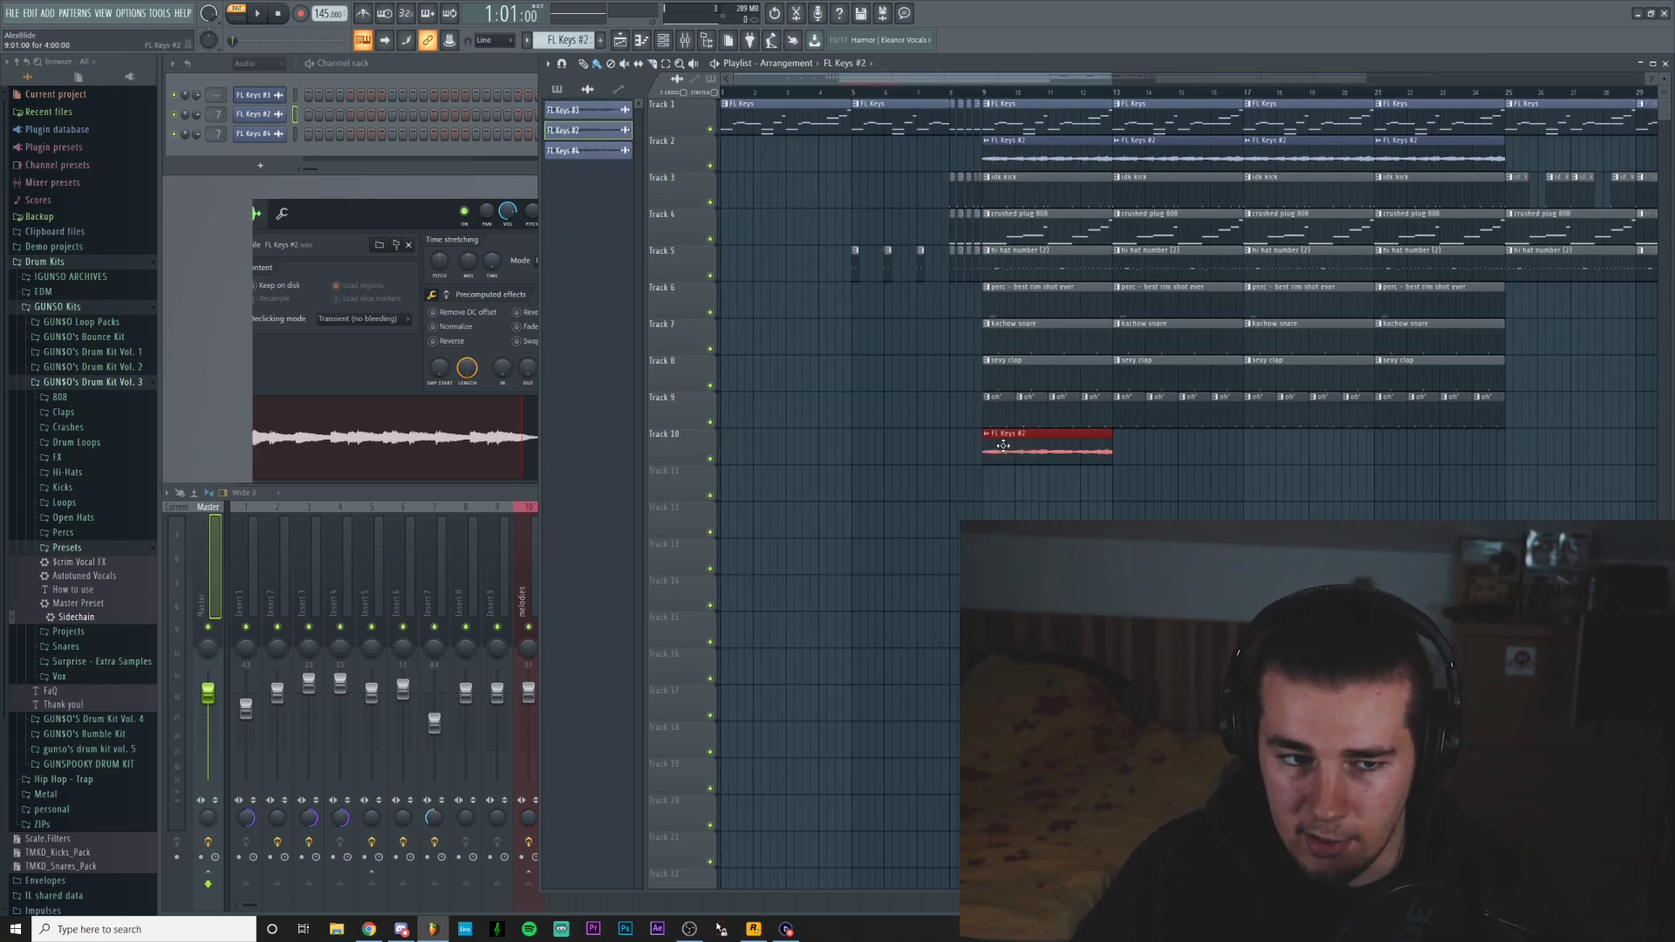
Preview the reversed FL Keys #2 sample and inspect the Parametric EQ 2 and Reeverb 2 settings on its mixer track.
{"action": "left_click", "coordinate": [451, 449]}
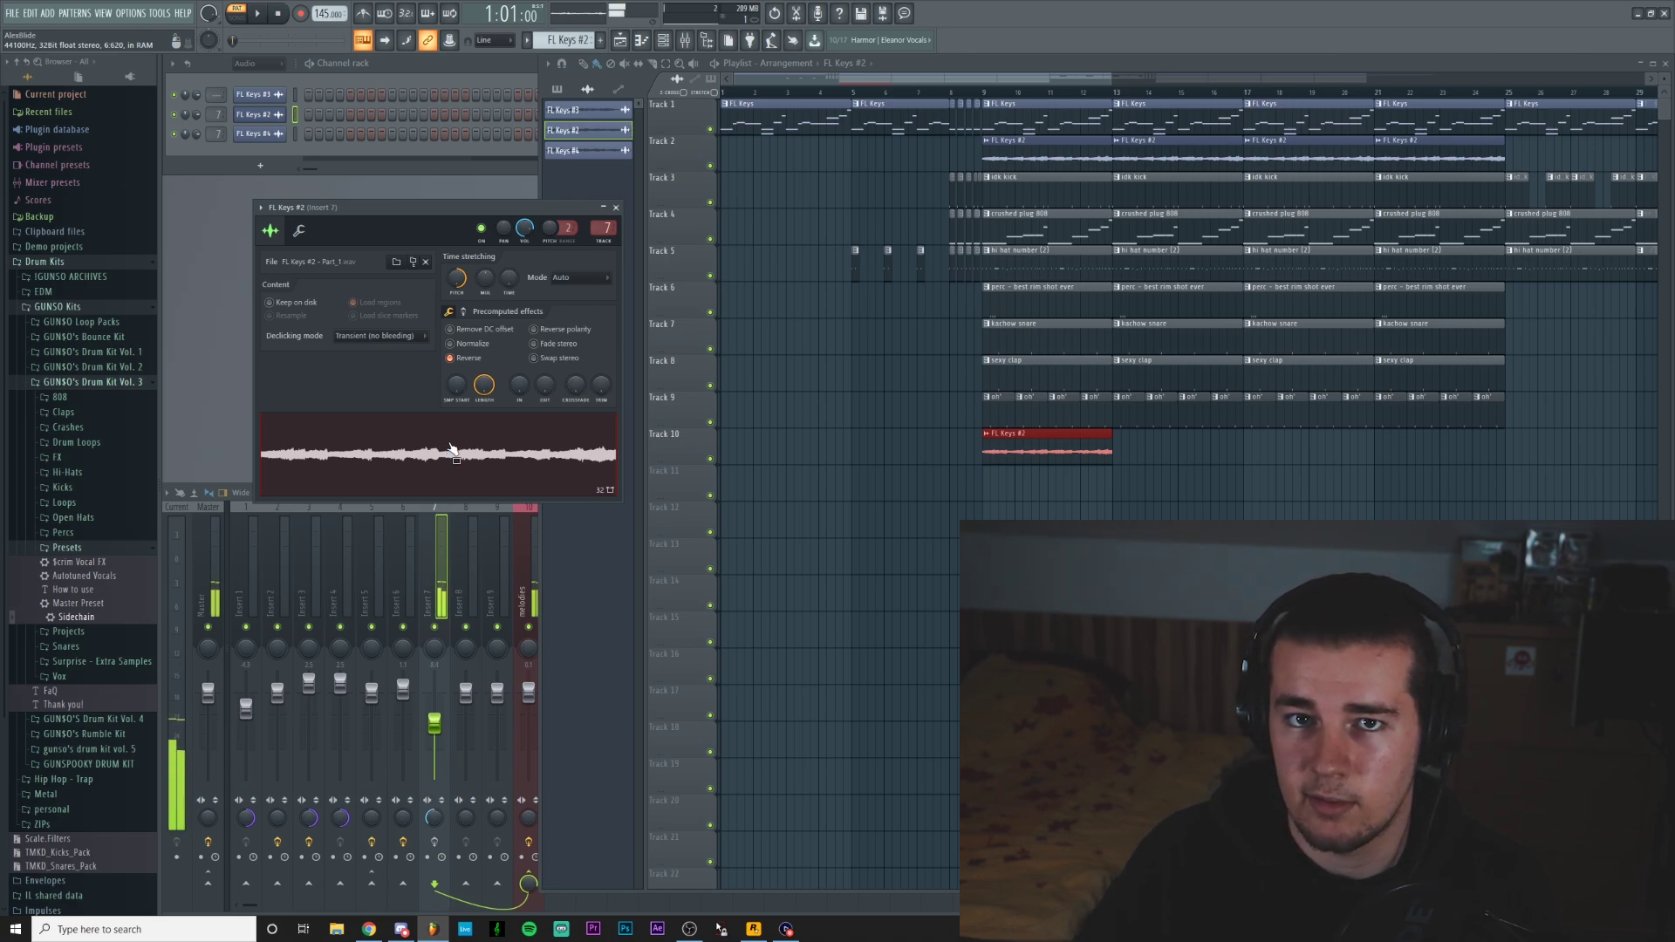
{"action": "left_click", "coordinate": [285, 16]}
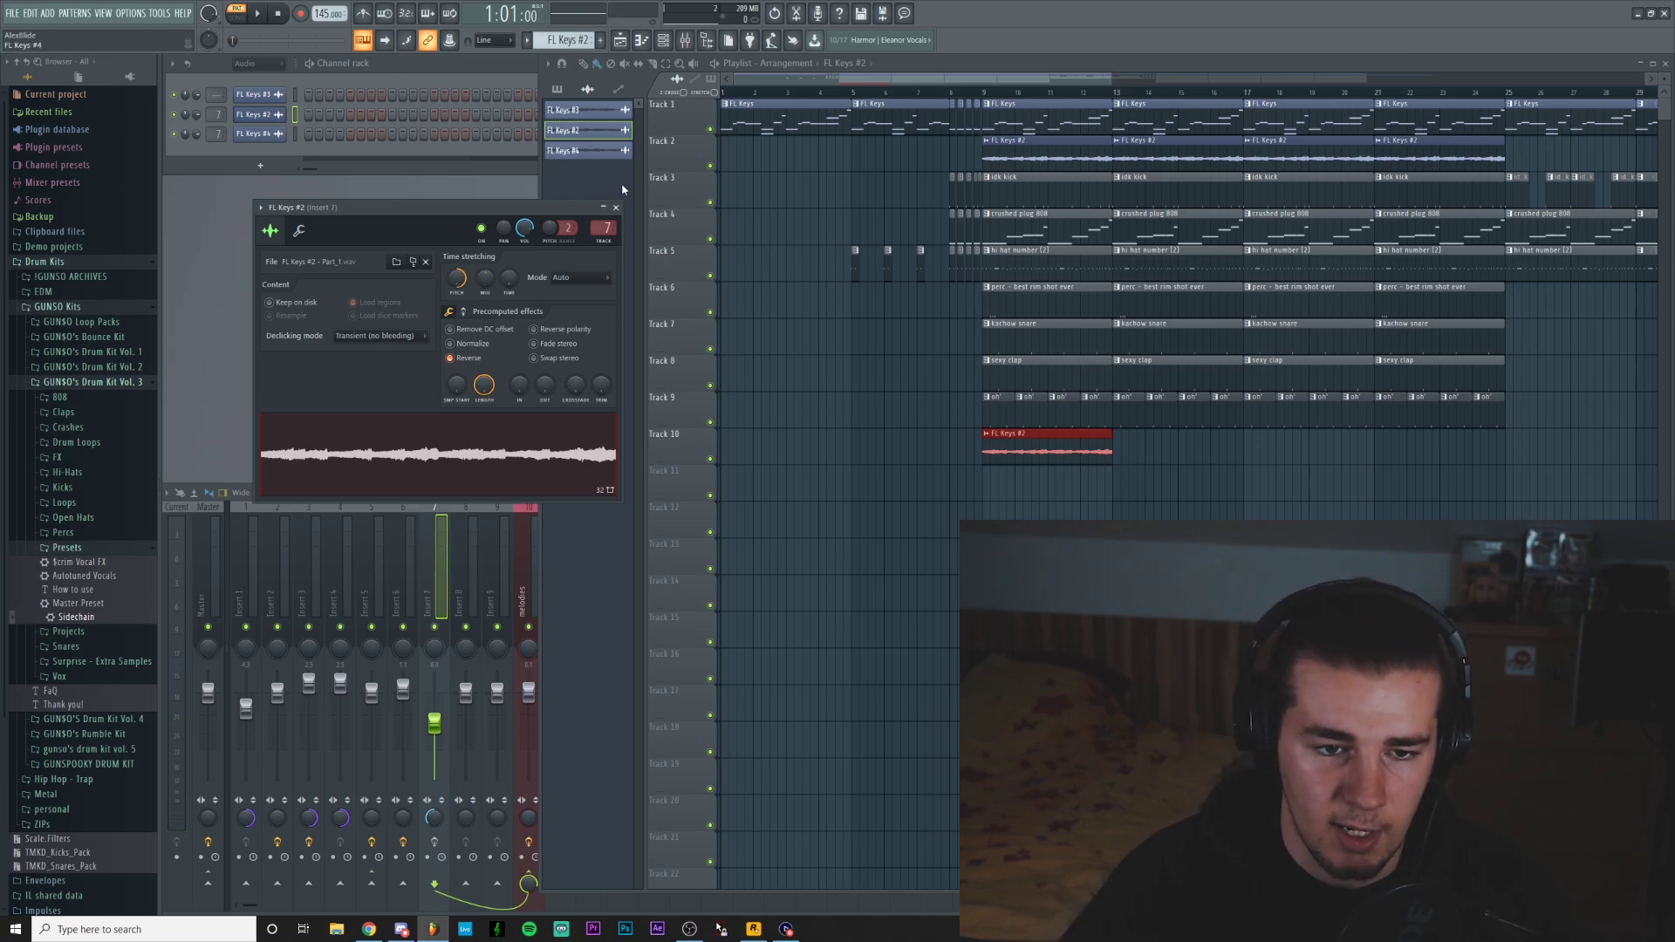
{"action": "left_click", "coordinate": [615, 208]}
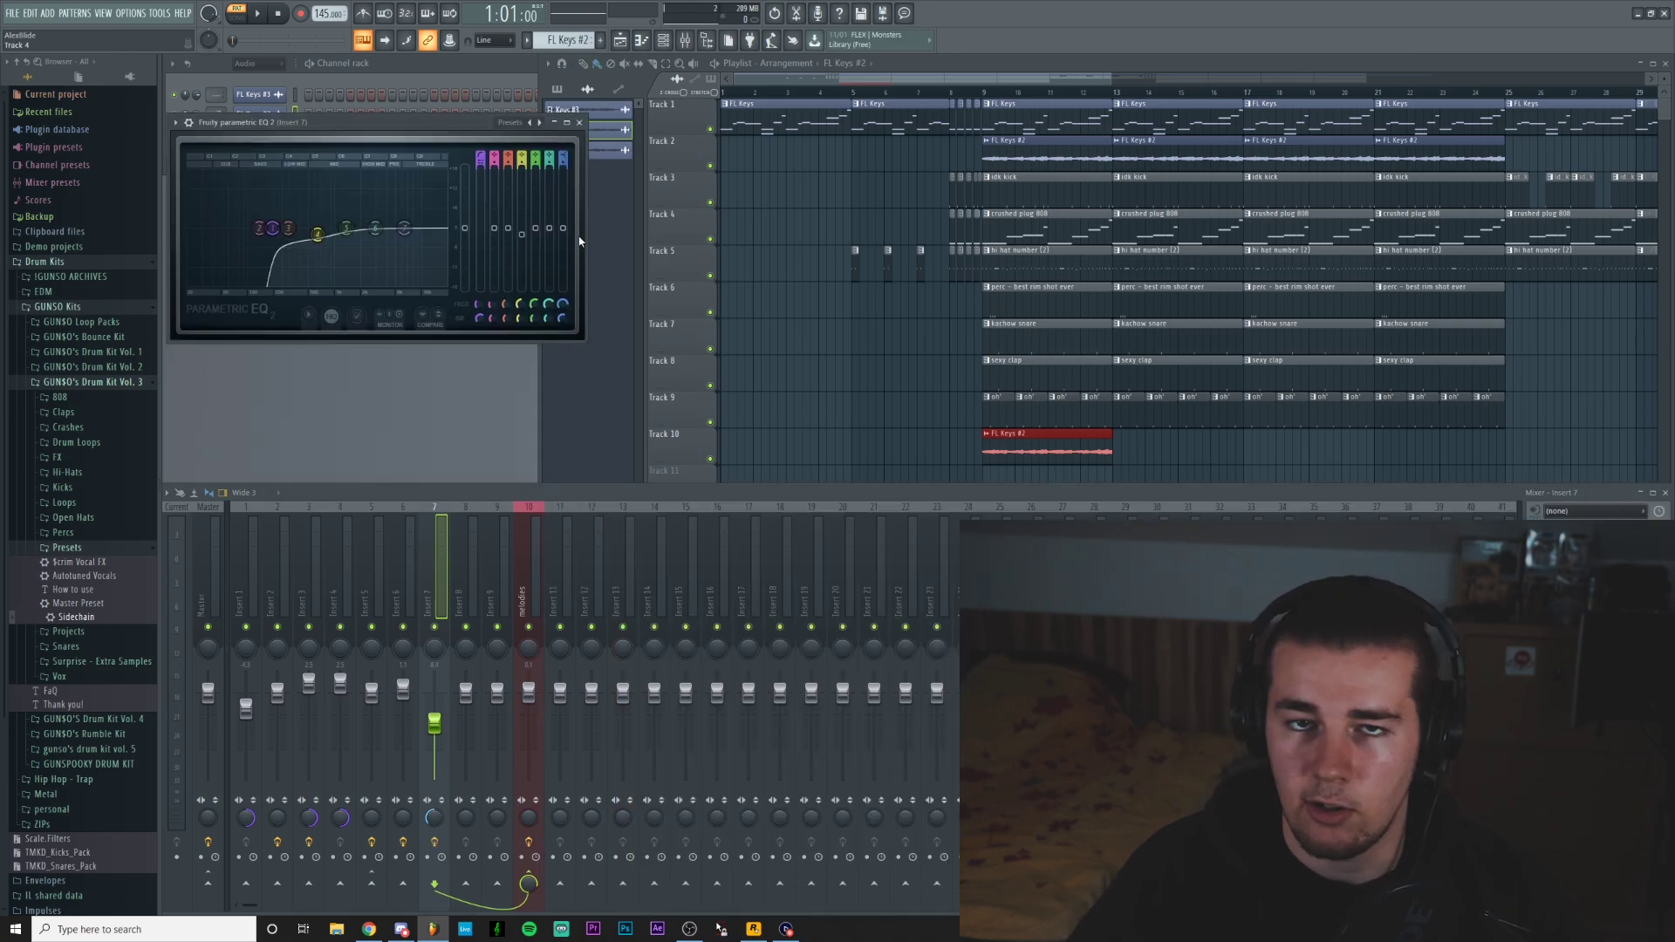
{"action": "left_click", "coordinate": [1589, 553]}
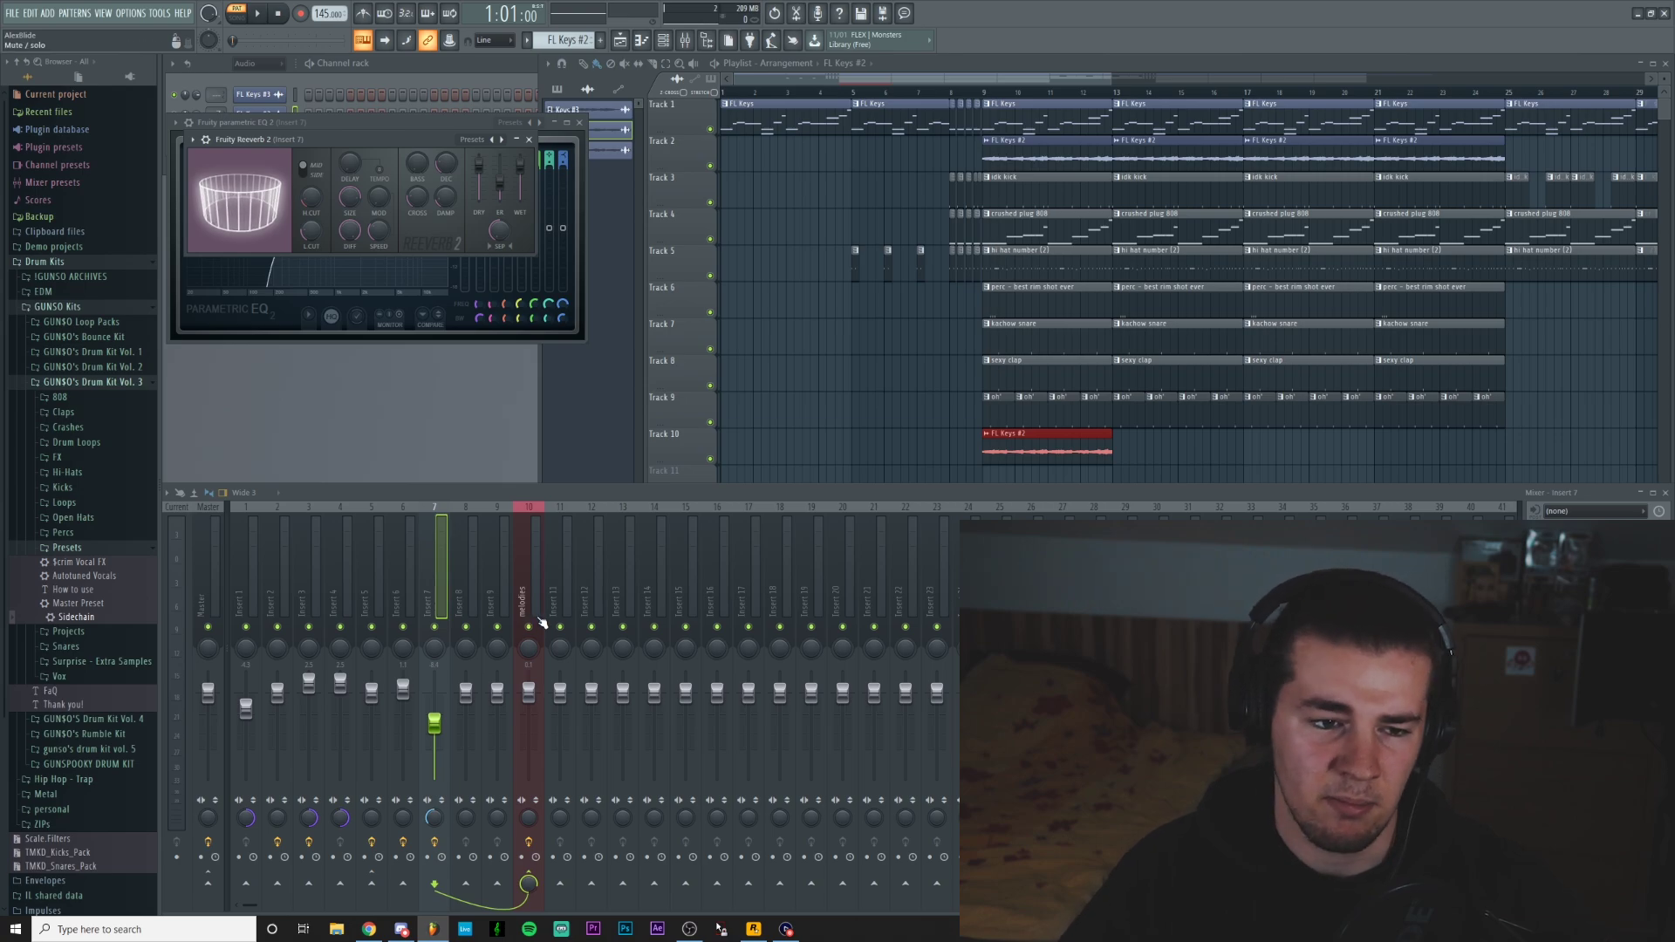
{"action": "key", "text": "q"}
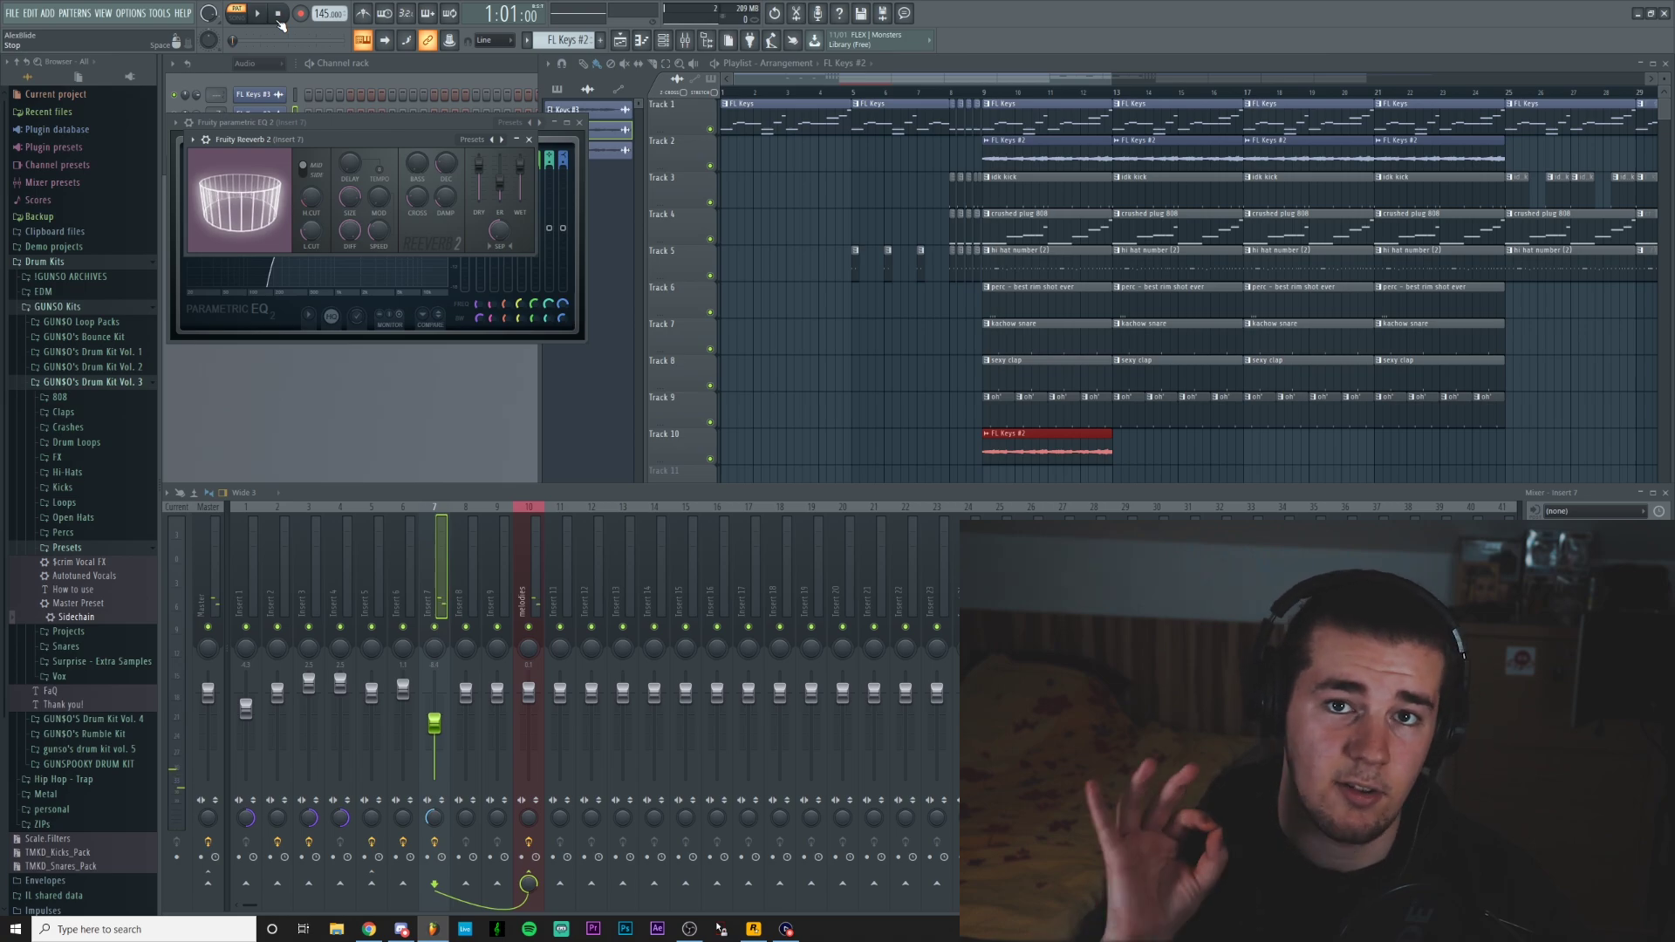
Switch to song mode and play the arrangement from bar 9 with the melodies mixer track soloed.
{"action": "left_click", "coordinate": [237, 13]}
{"action": "scroll", "coordinate": [1090, 93], "scroll_direction": "up", "scroll_amount": 2}
{"action": "left_click", "coordinate": [901, 92]}
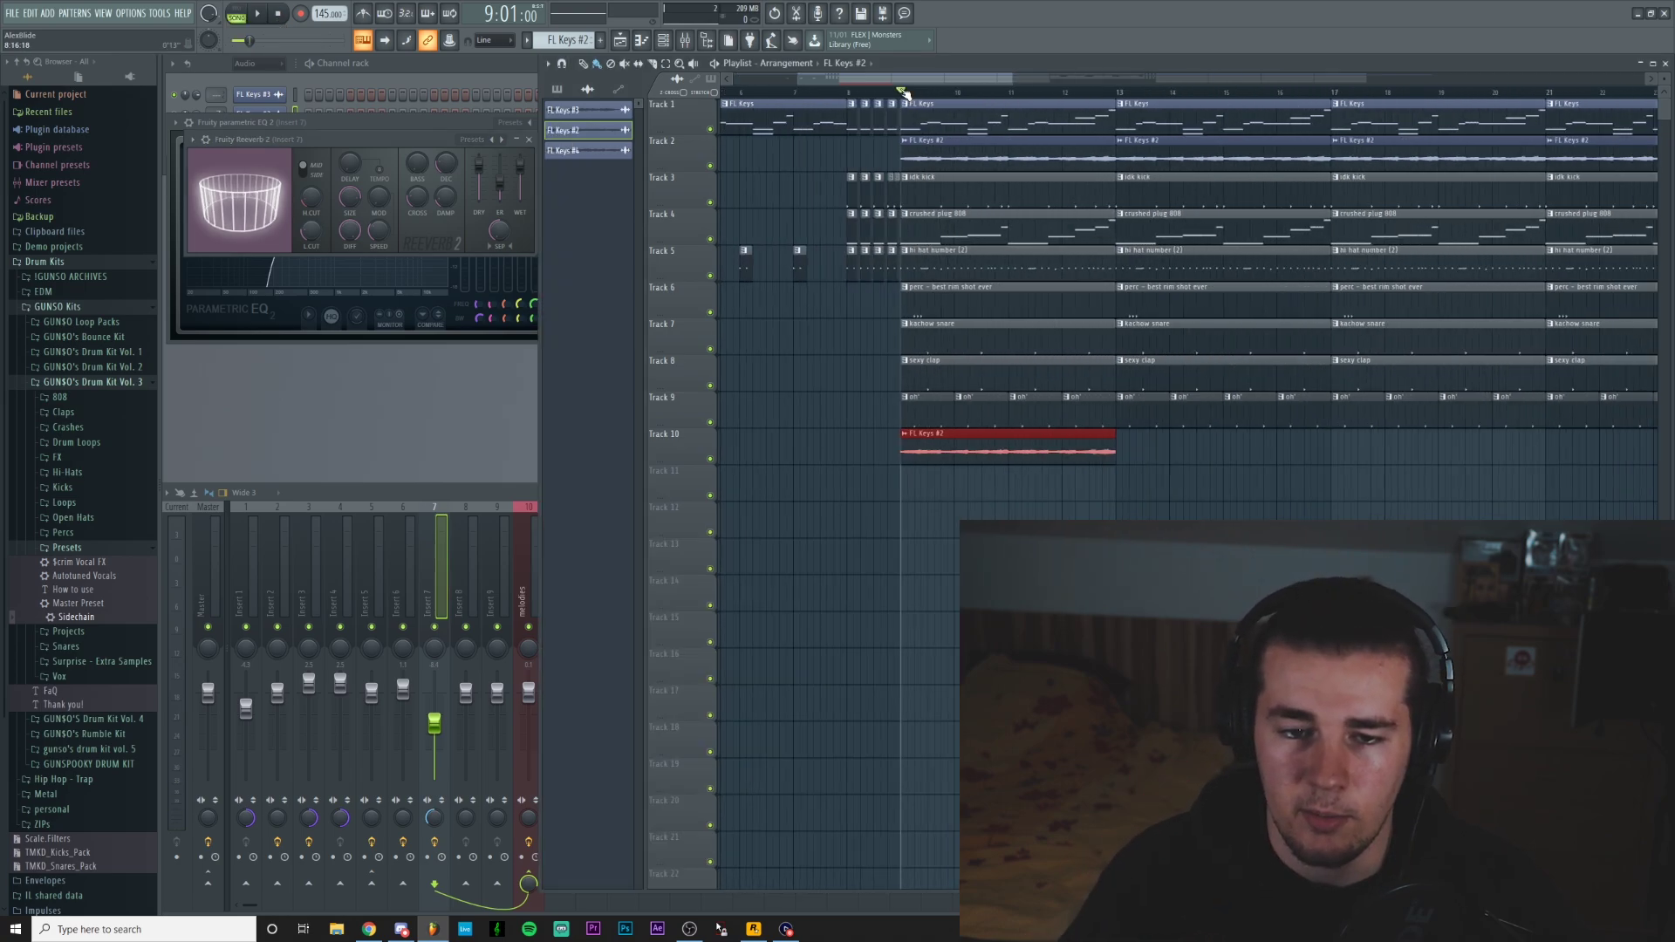
{"action": "scroll", "coordinate": [901, 93], "scroll_direction": "down", "scroll_amount": 1}
{"action": "left_click", "coordinate": [482, 627]}
{"action": "key", "text": "space"}
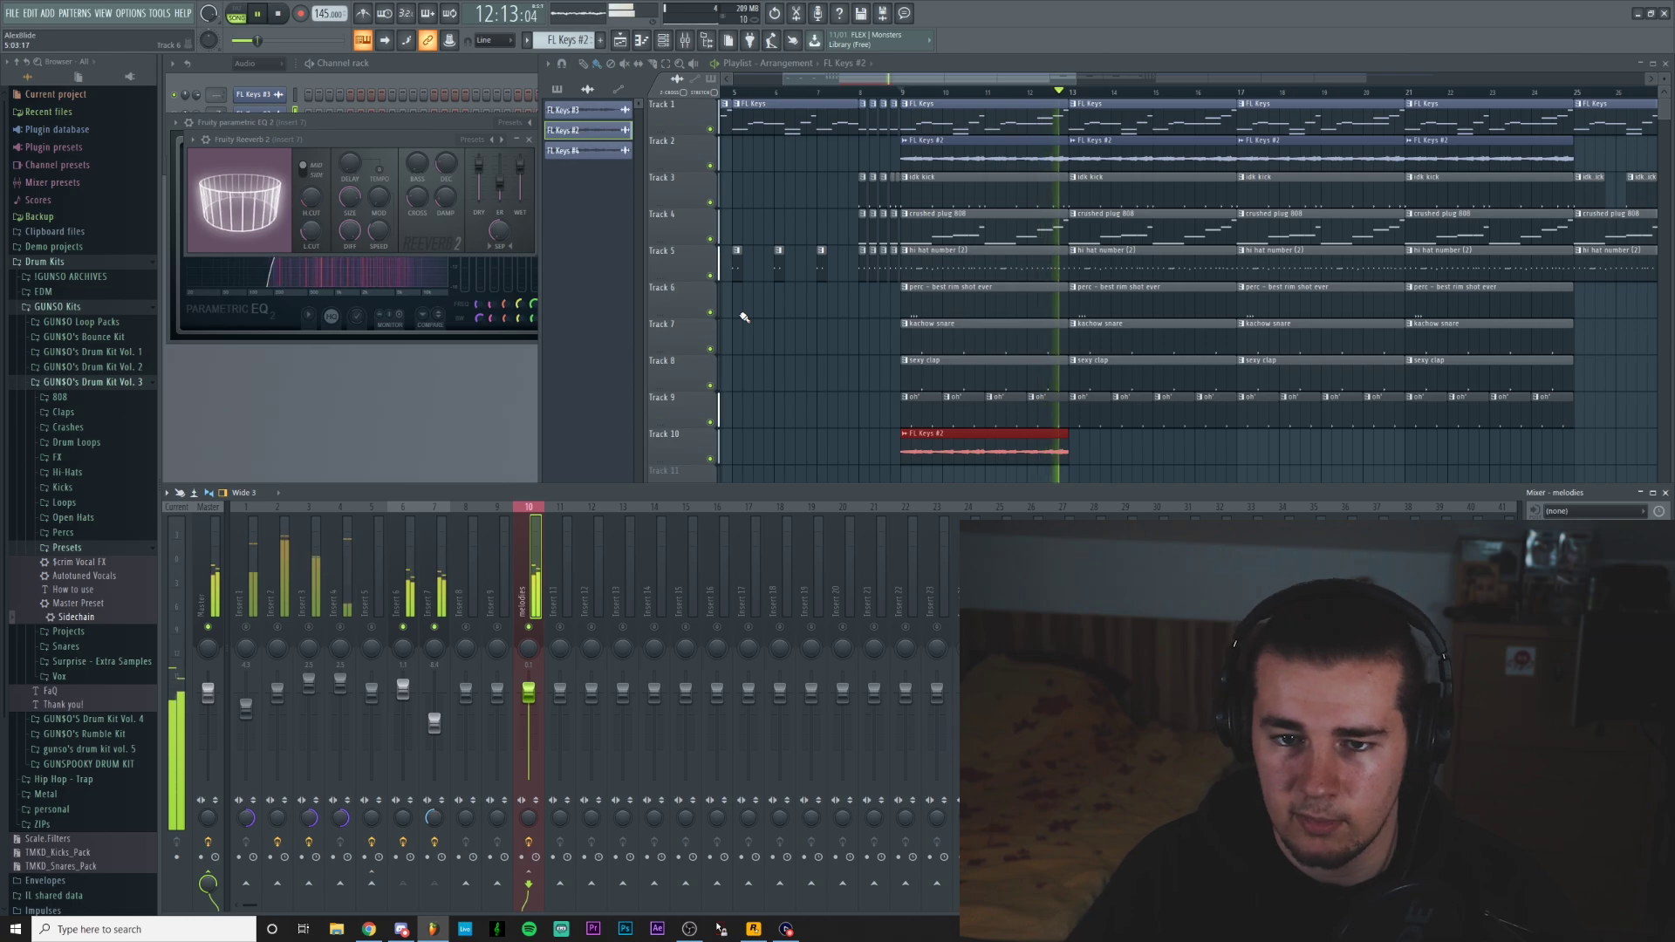
{"action": "key", "text": "space"}
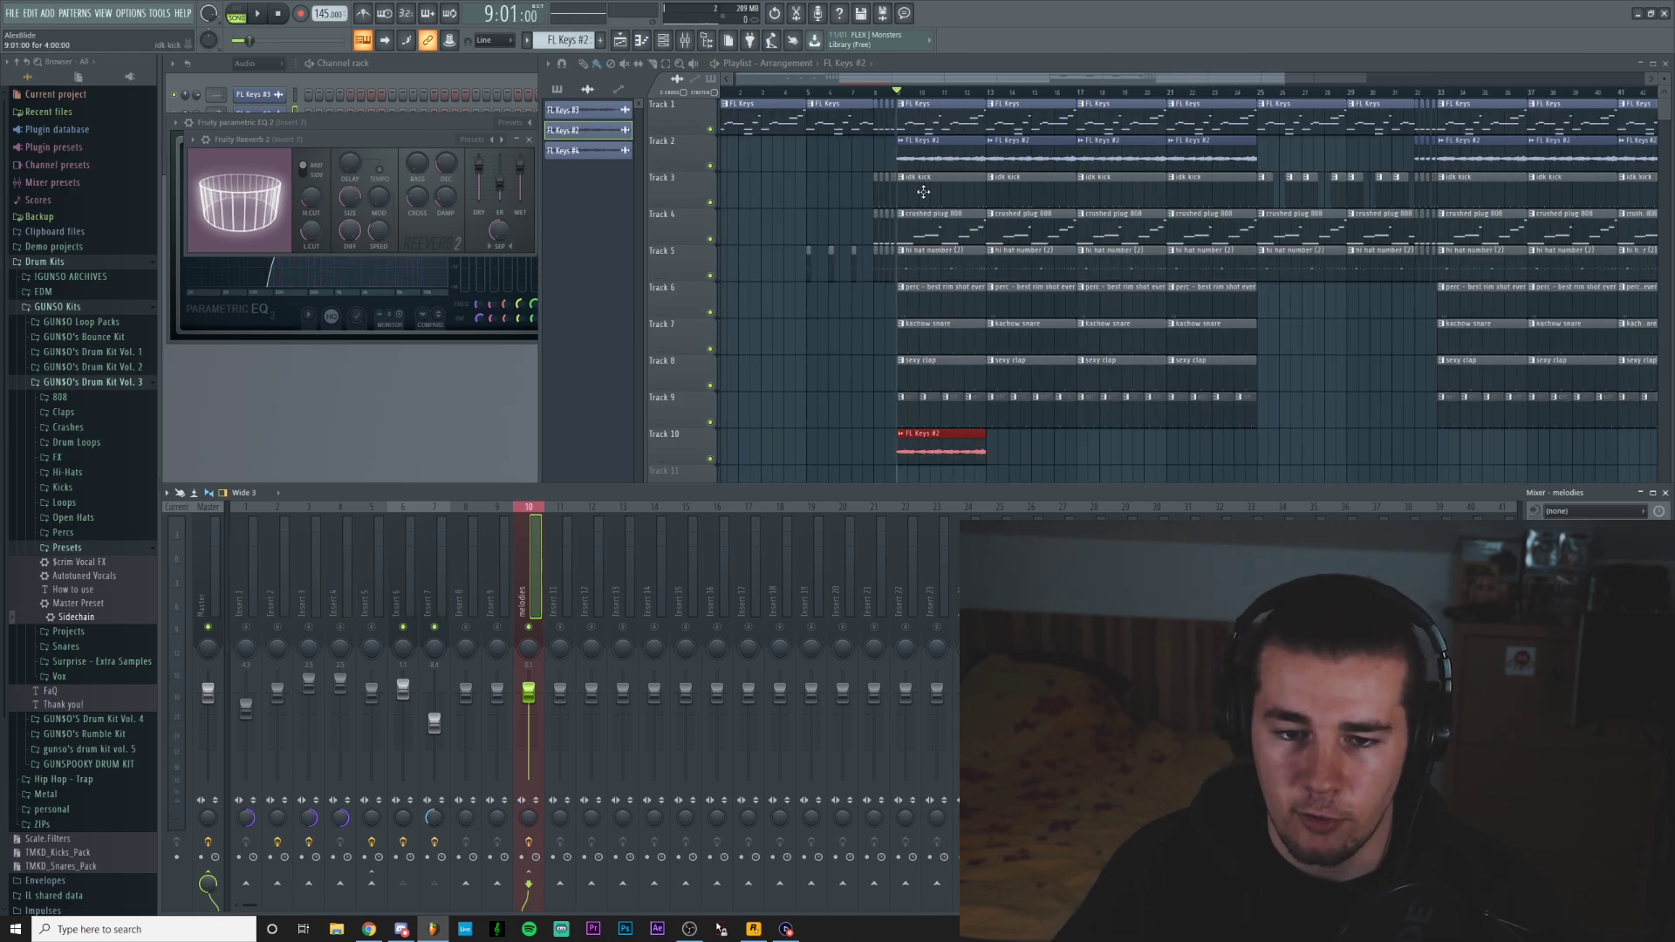
Open the crushed plug 808 pattern from the playlist in the piano roll and play its bassline.
{"action": "double_click", "coordinate": [918, 219]}
{"action": "left_click", "coordinate": [875, 116]}
{"action": "scroll", "coordinate": [879, 115], "scroll_direction": "down", "scroll_amount": 3}
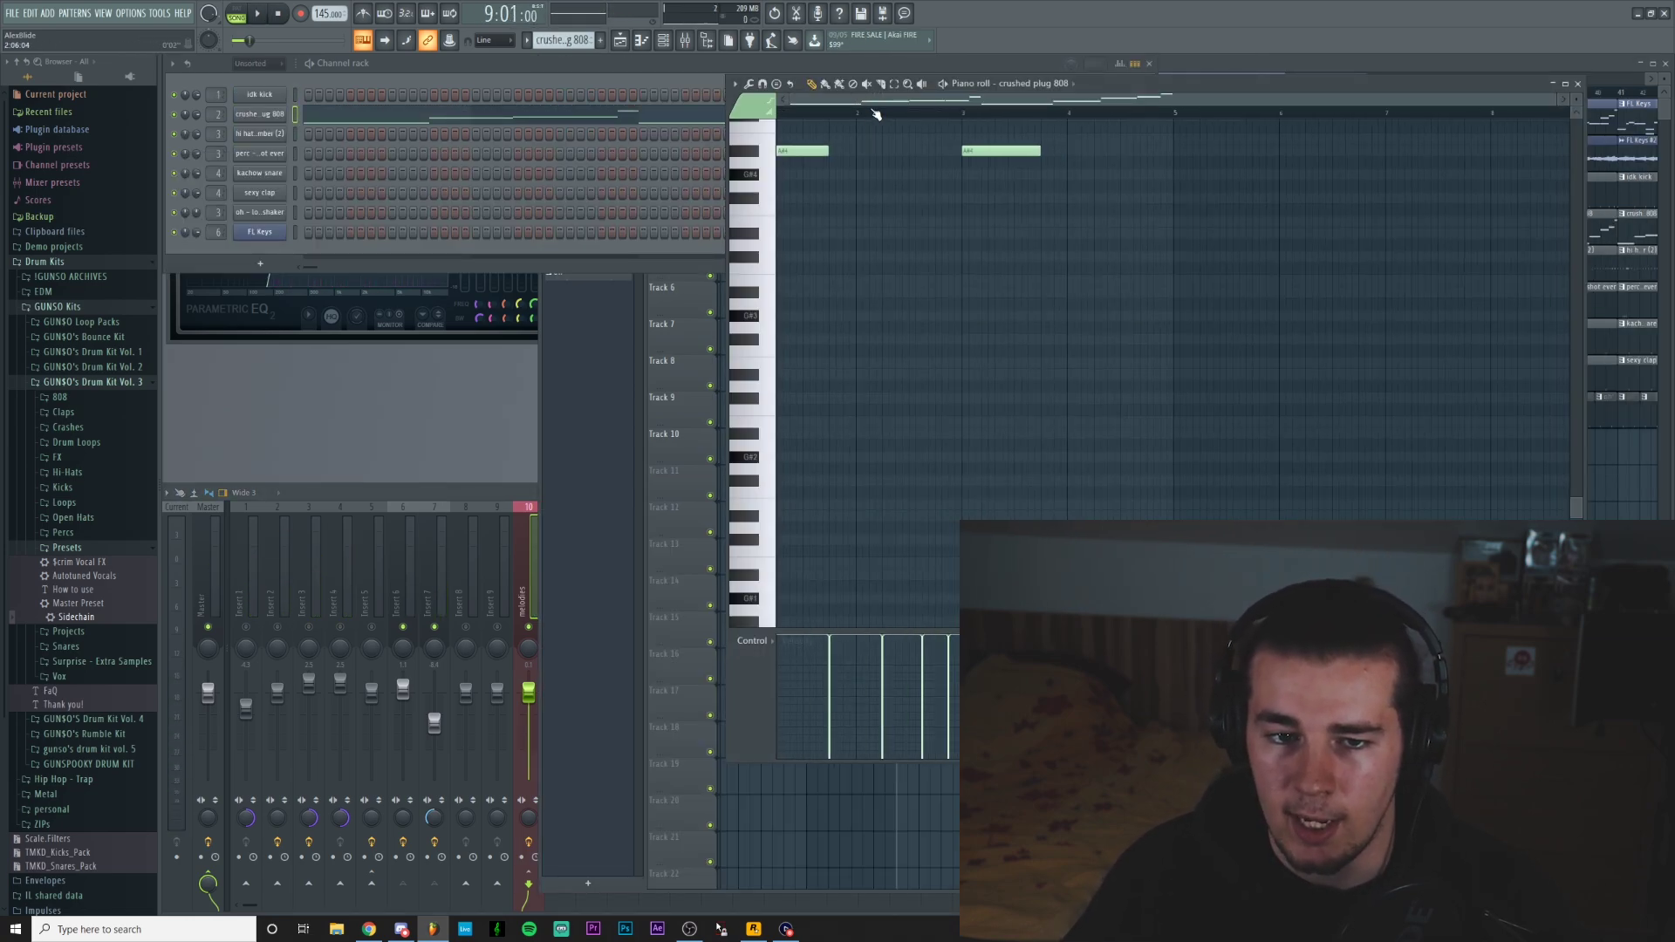
{"action": "scroll", "coordinate": [902, 166], "scroll_direction": "up", "scroll_amount": 3}
{"action": "scroll", "coordinate": [916, 161], "scroll_direction": "up", "scroll_amount": 2}
{"action": "scroll", "coordinate": [907, 103], "scroll_direction": "up", "scroll_amount": 2}
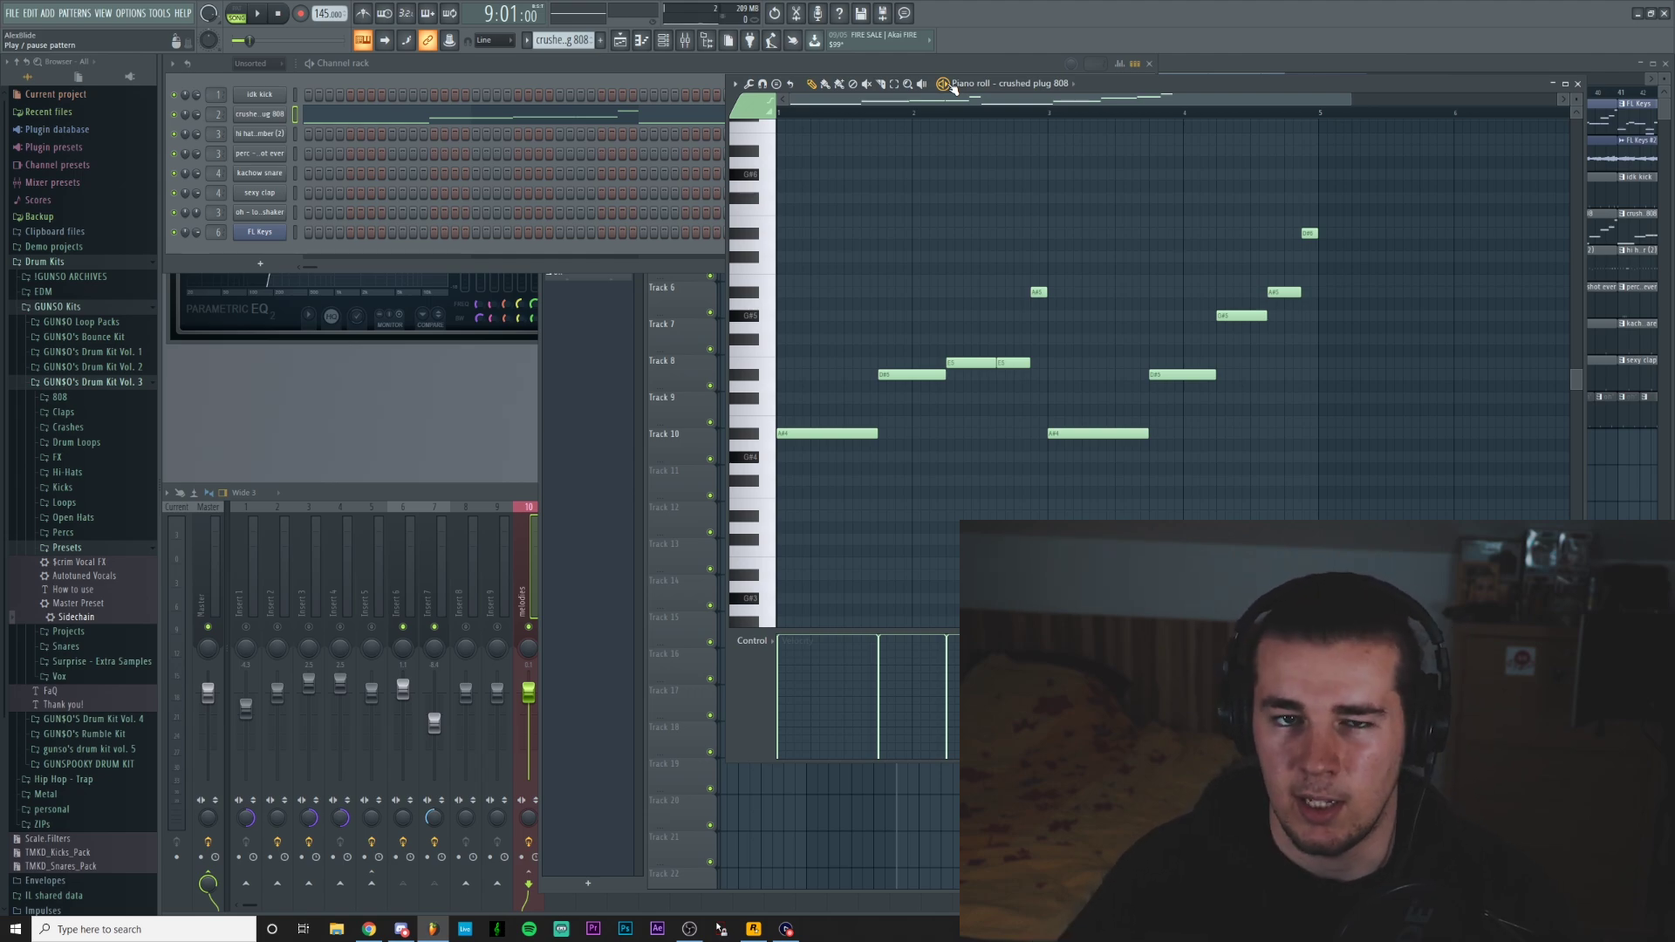
{"action": "left_click", "coordinate": [943, 84]}
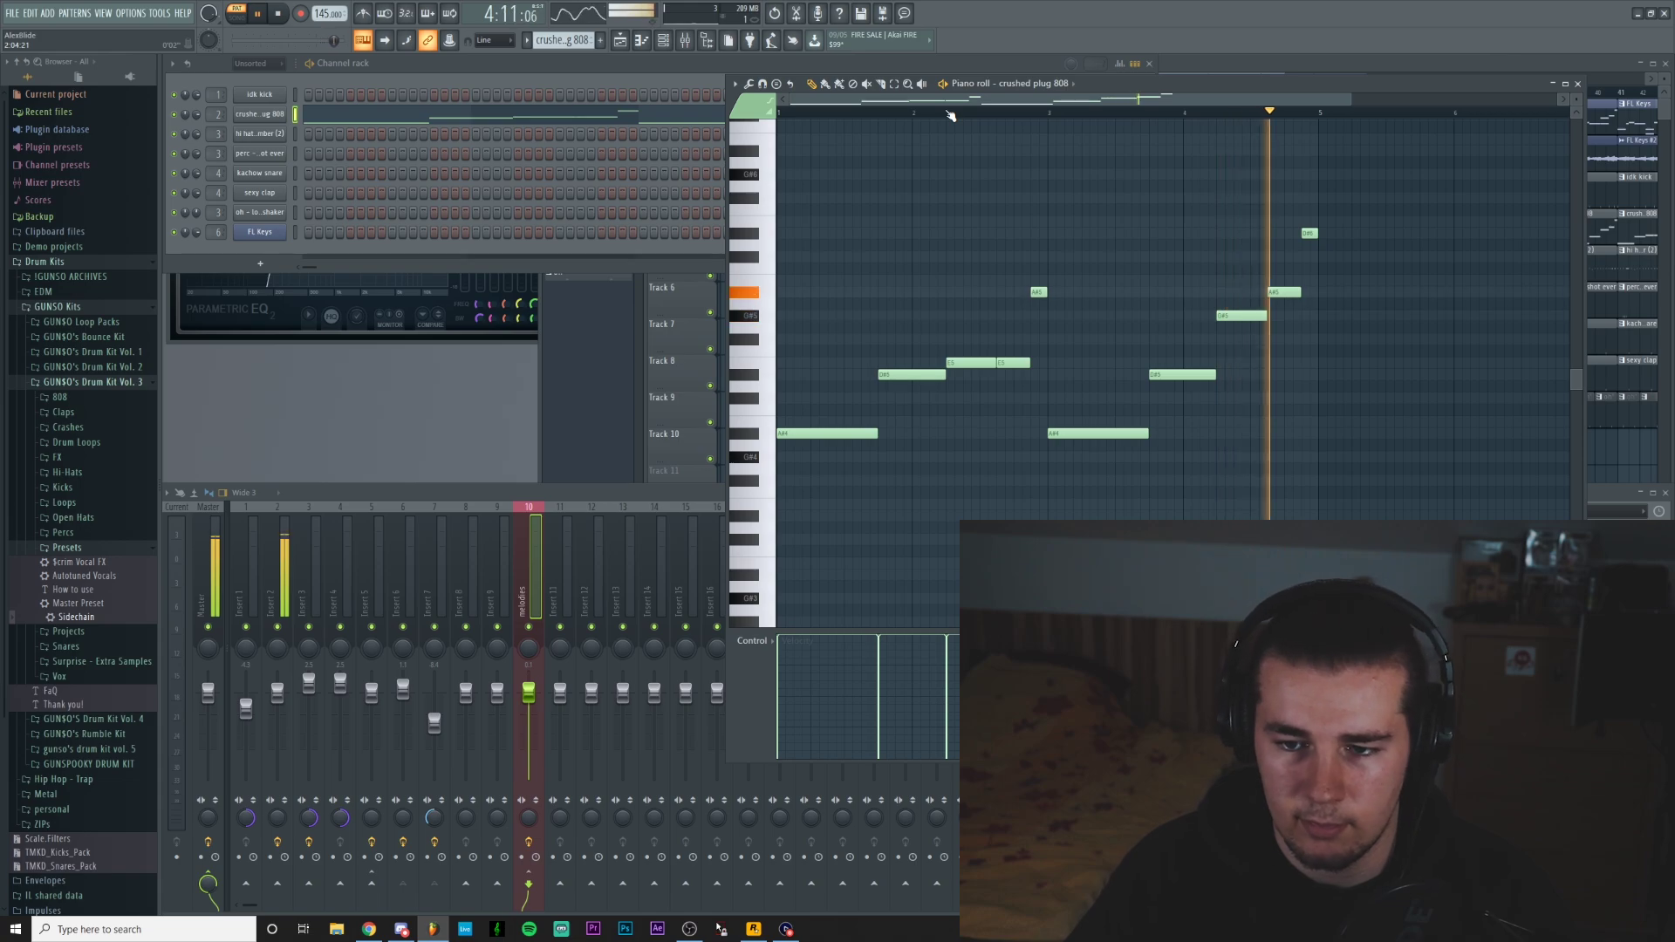
{"action": "key", "text": "space"}
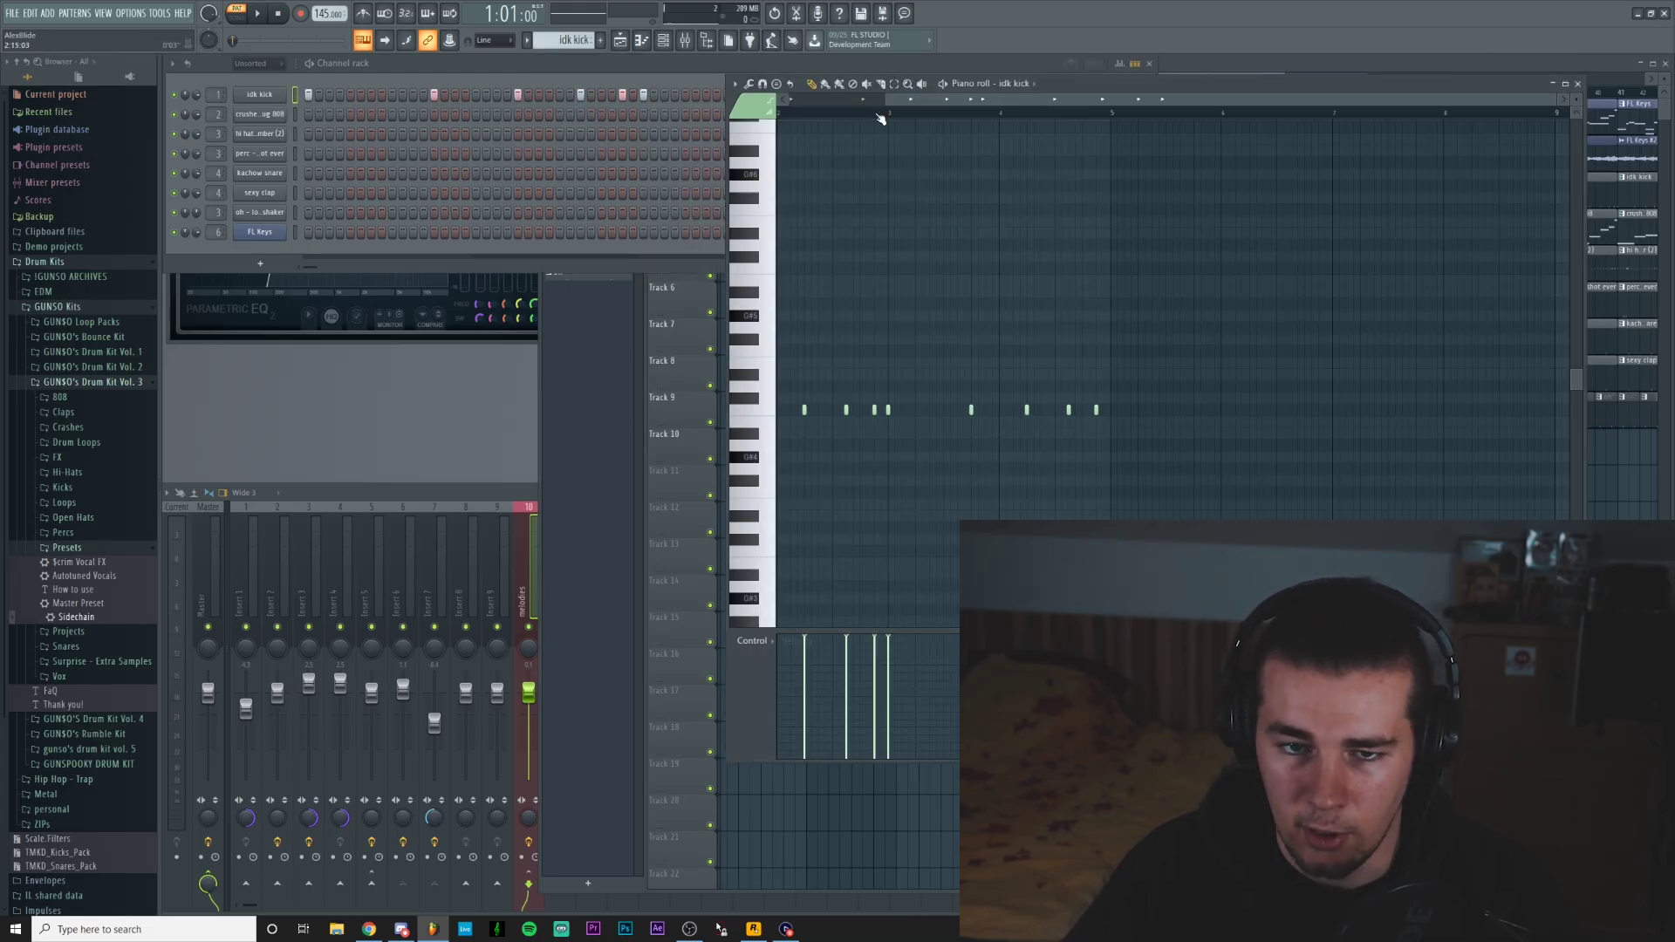
Play the idk kick pattern in the piano roll and check mixer track Insert 5.
{"action": "scroll", "coordinate": [927, 128], "scroll_direction": "down", "scroll_amount": 2}
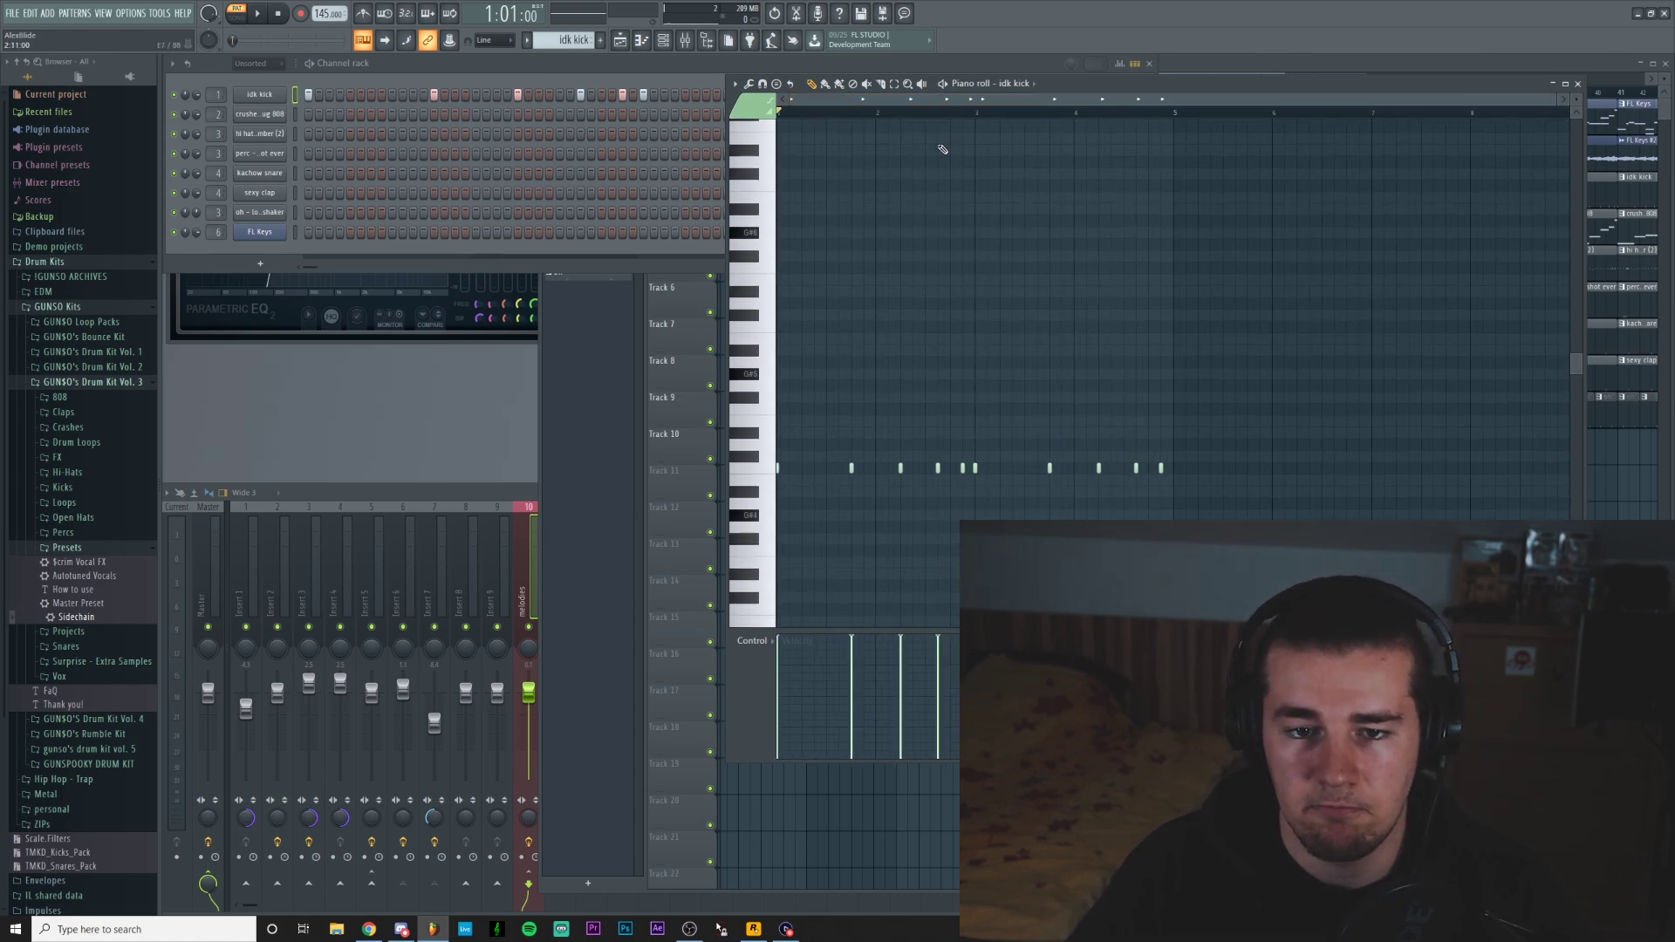
{"action": "key", "text": "space"}
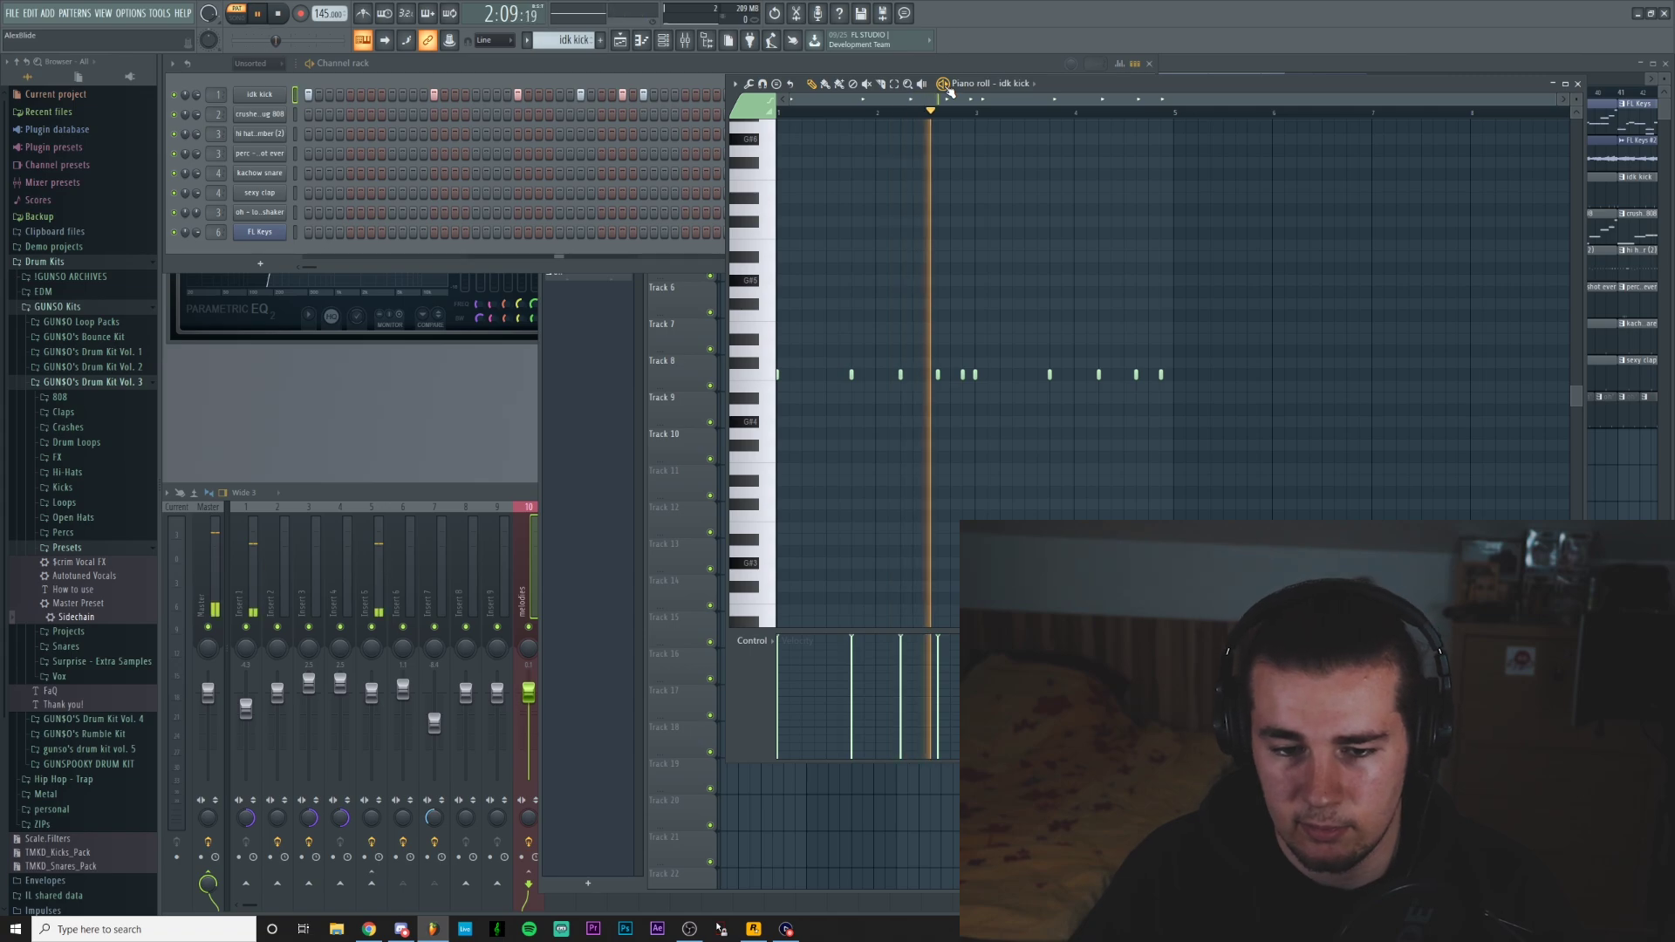
{"action": "key", "text": "space"}
{"action": "left_click", "coordinate": [389, 567]}
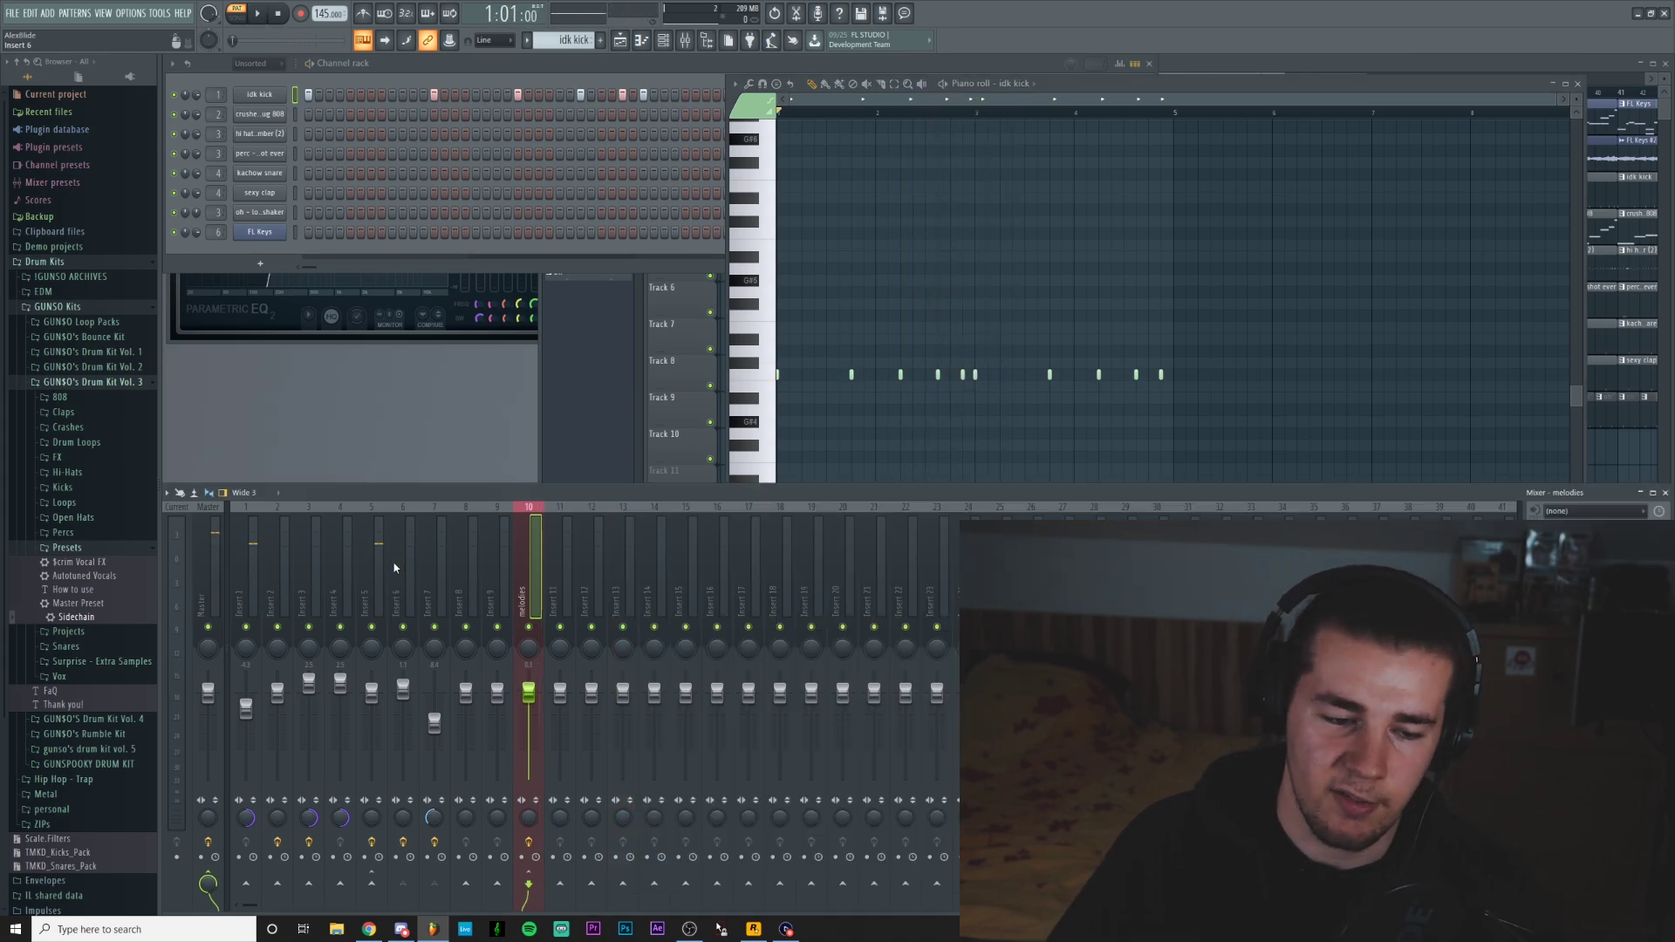
{"action": "left_click", "coordinate": [389, 567]}
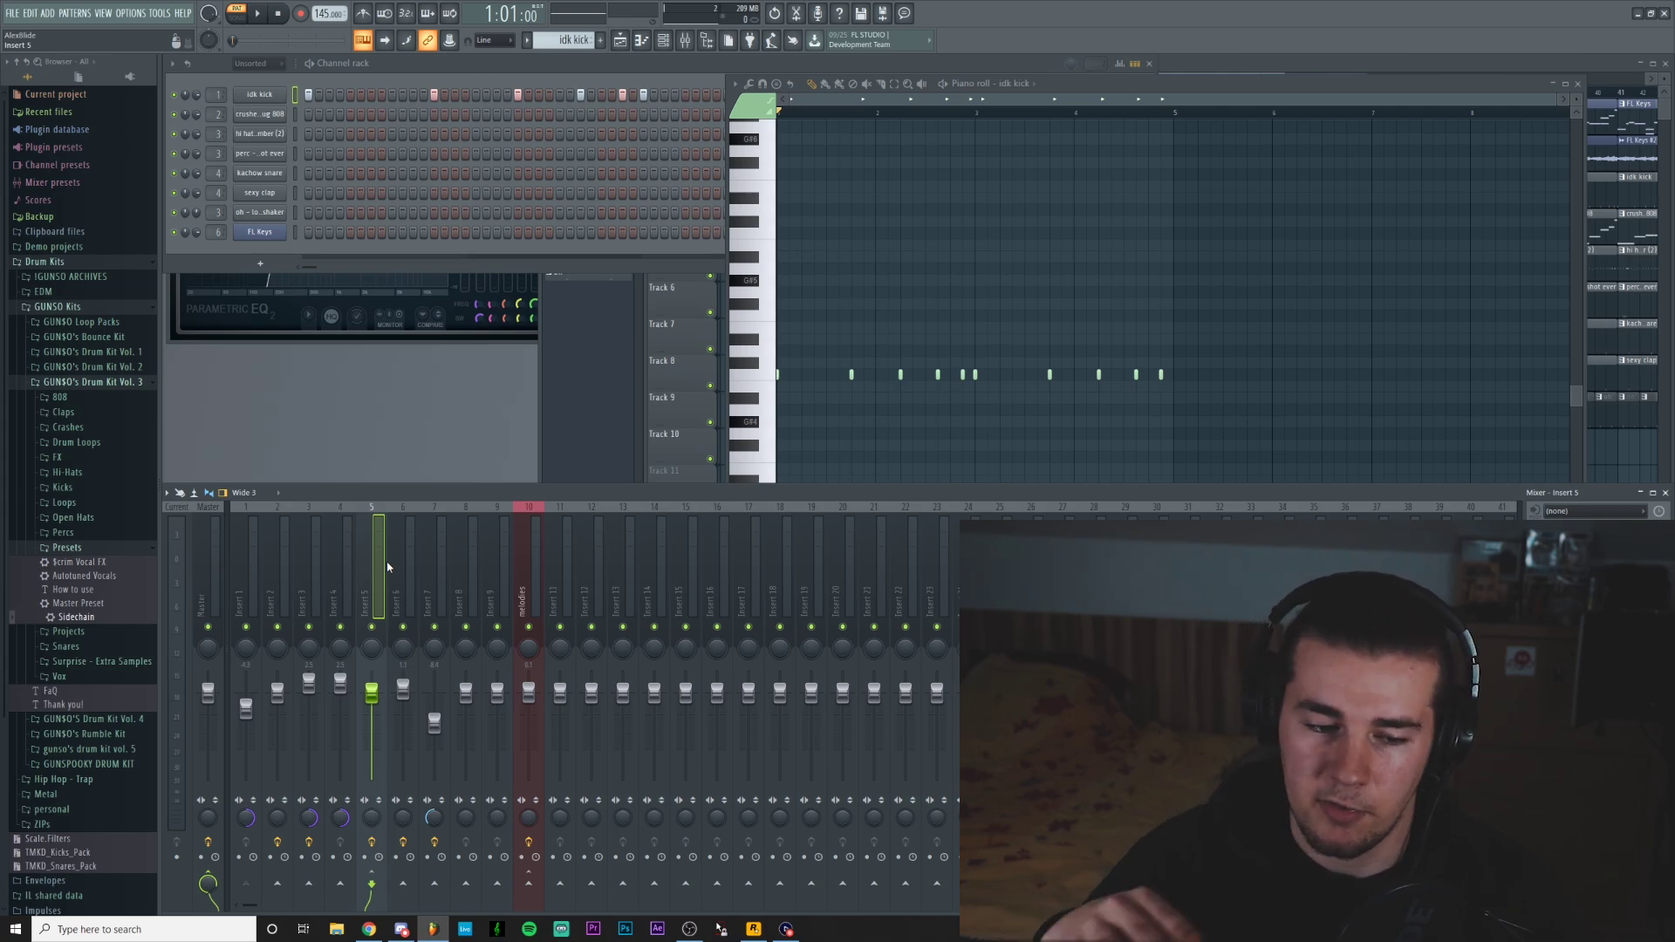
{"action": "key", "text": "F5"}
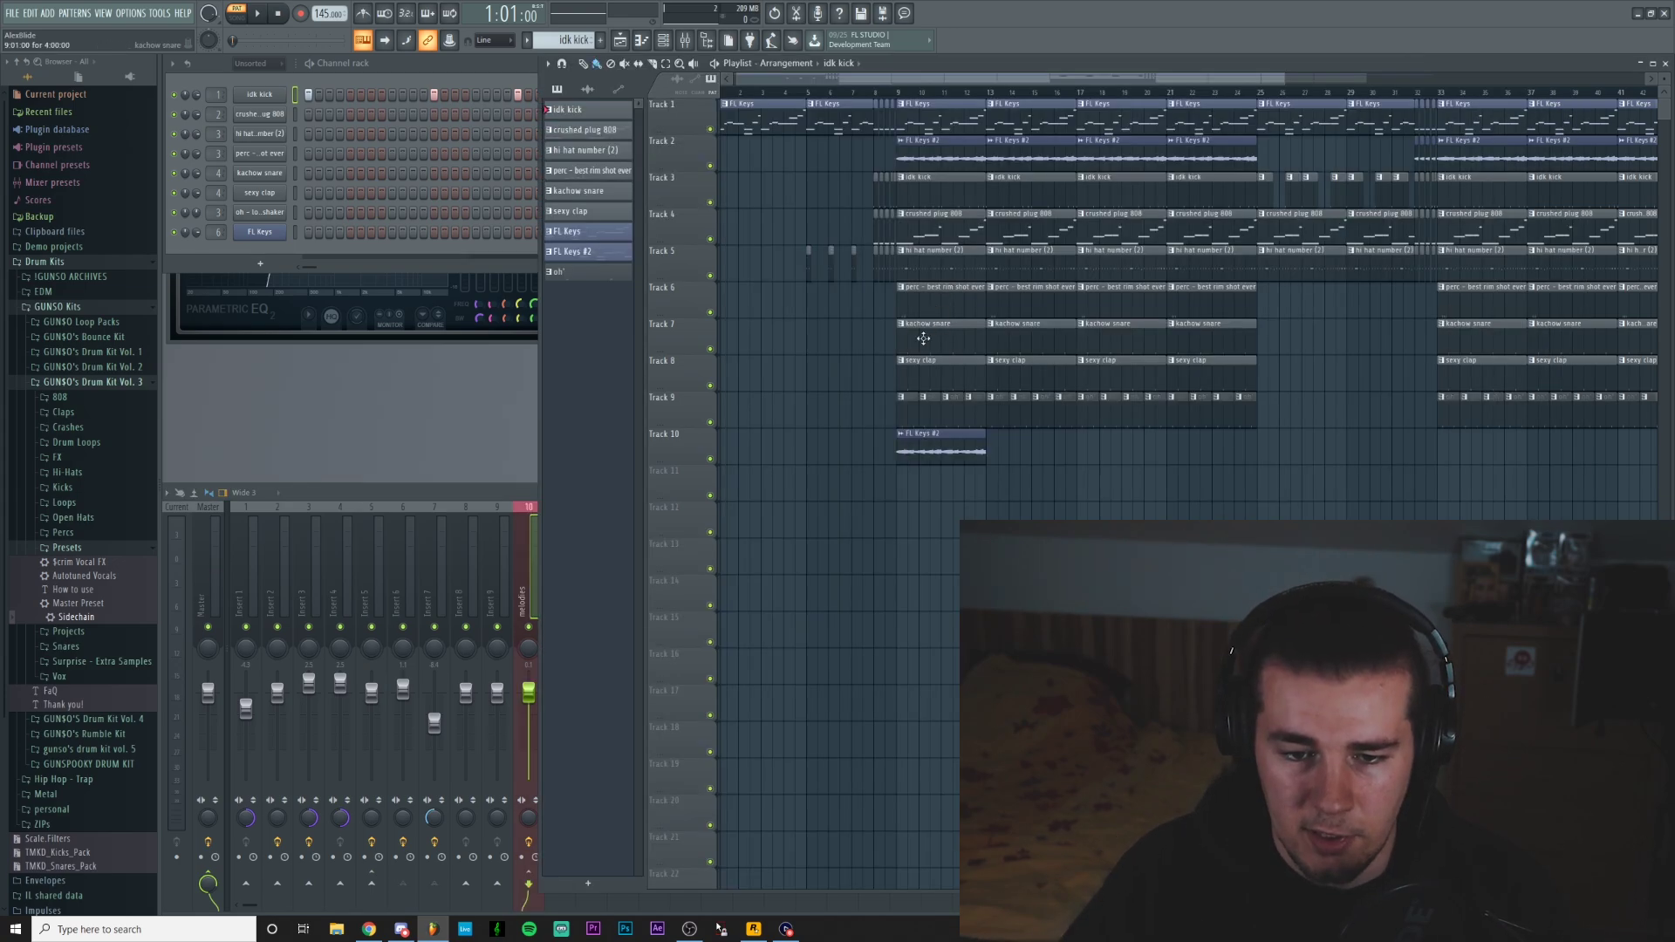
Open the kachow snare pattern from the playlist in the piano roll and play it, followed by the sexy clap pattern.
{"action": "double_click", "coordinate": [923, 337]}
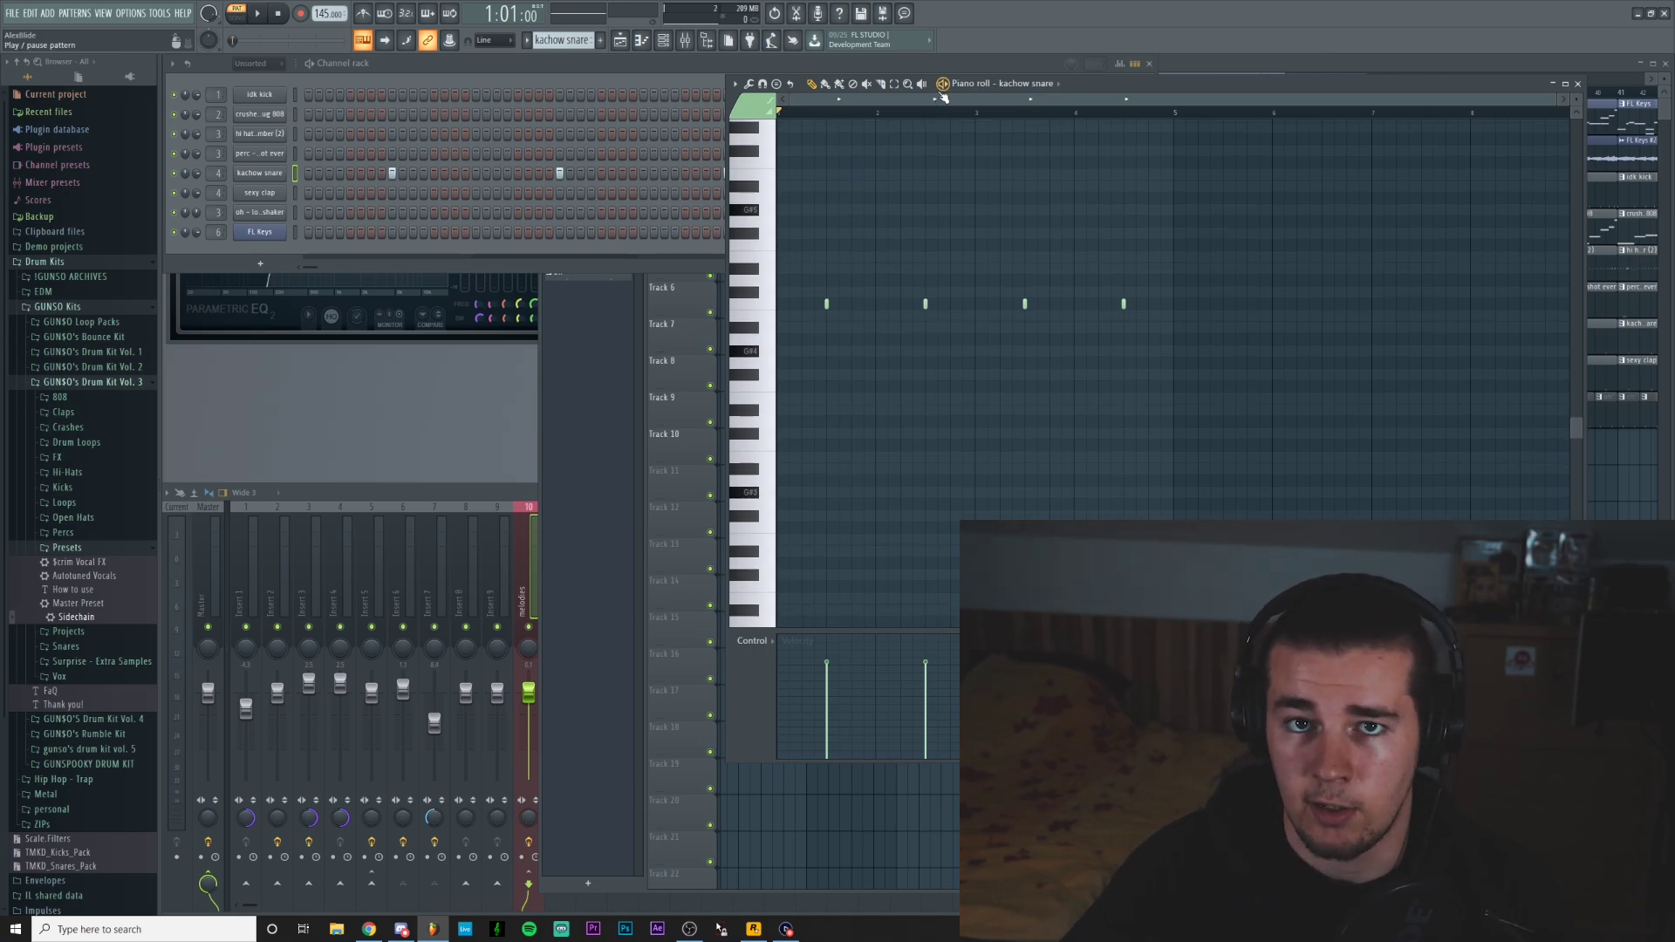
{"action": "key", "text": "space"}
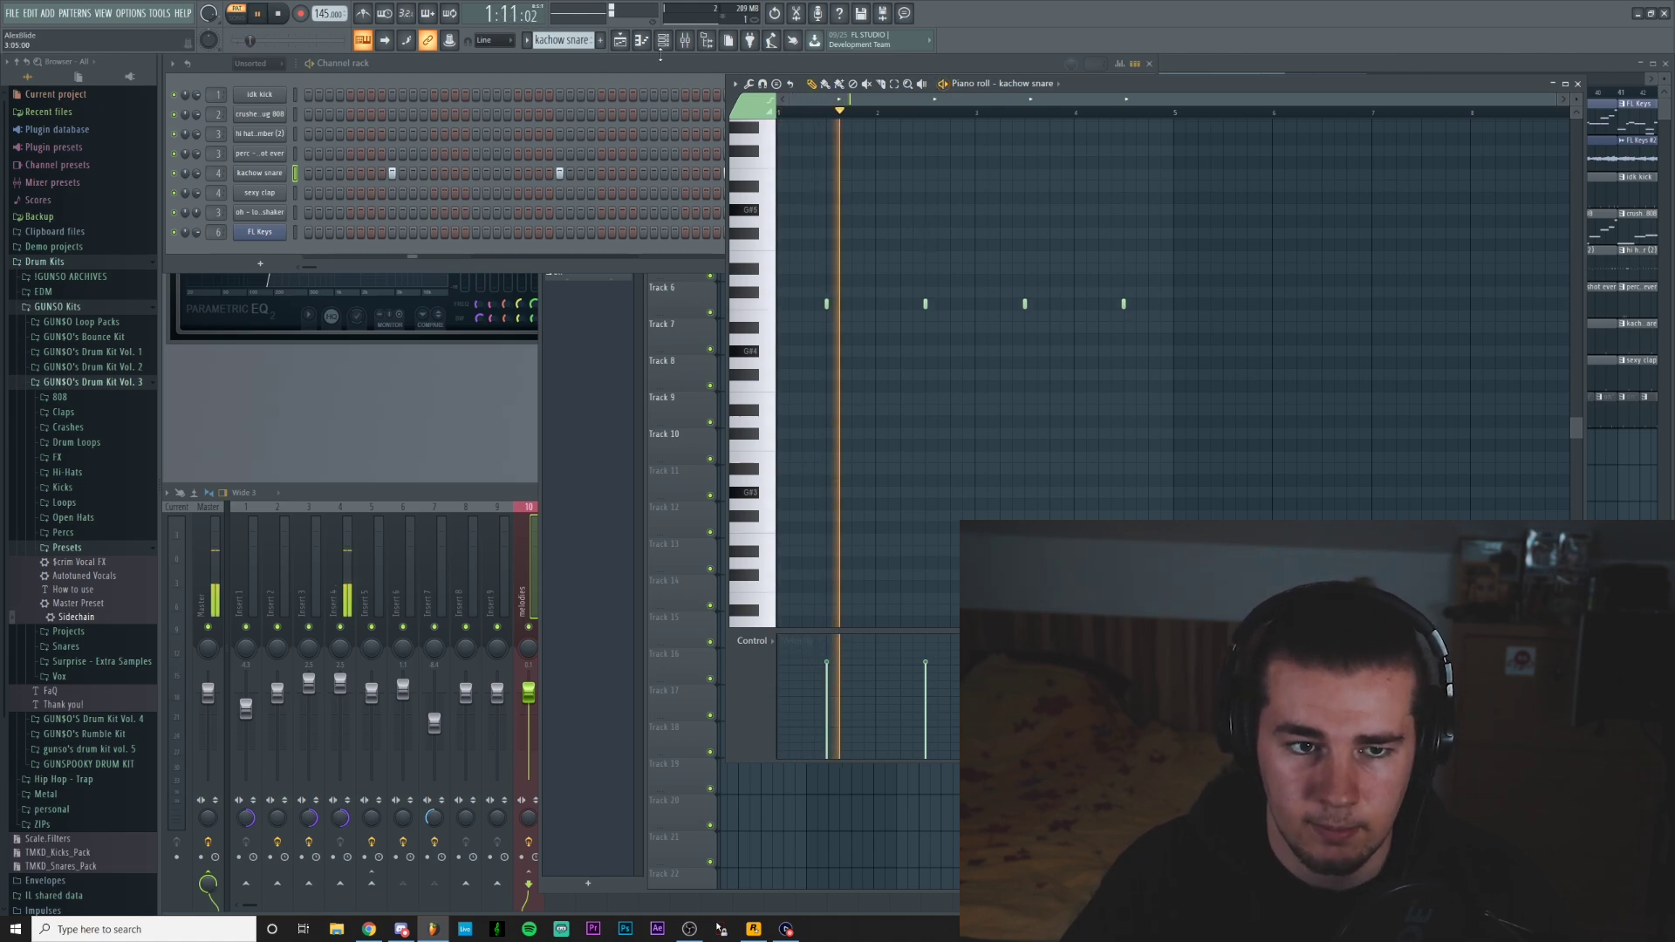
{"action": "left_click", "coordinate": [526, 40]}
{"action": "left_click", "coordinate": [556, 118]}
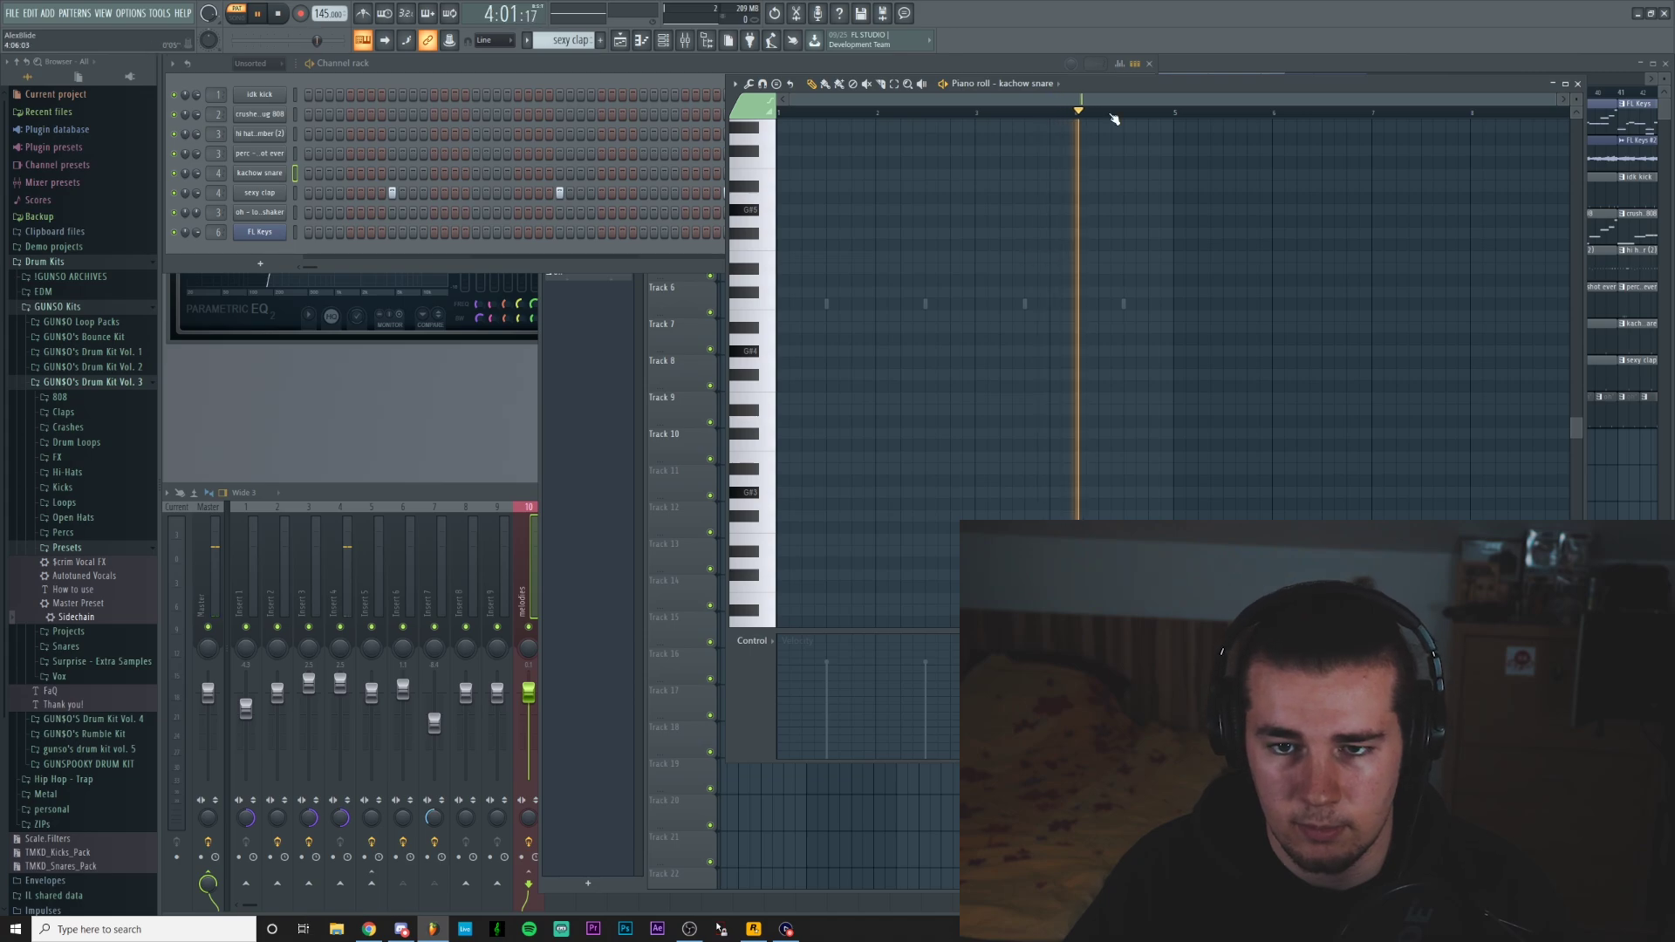
Play the arrangement in song mode from bar 9 with mixer track Insert 4 soloed.
{"action": "left_click", "coordinate": [1184, 62]}
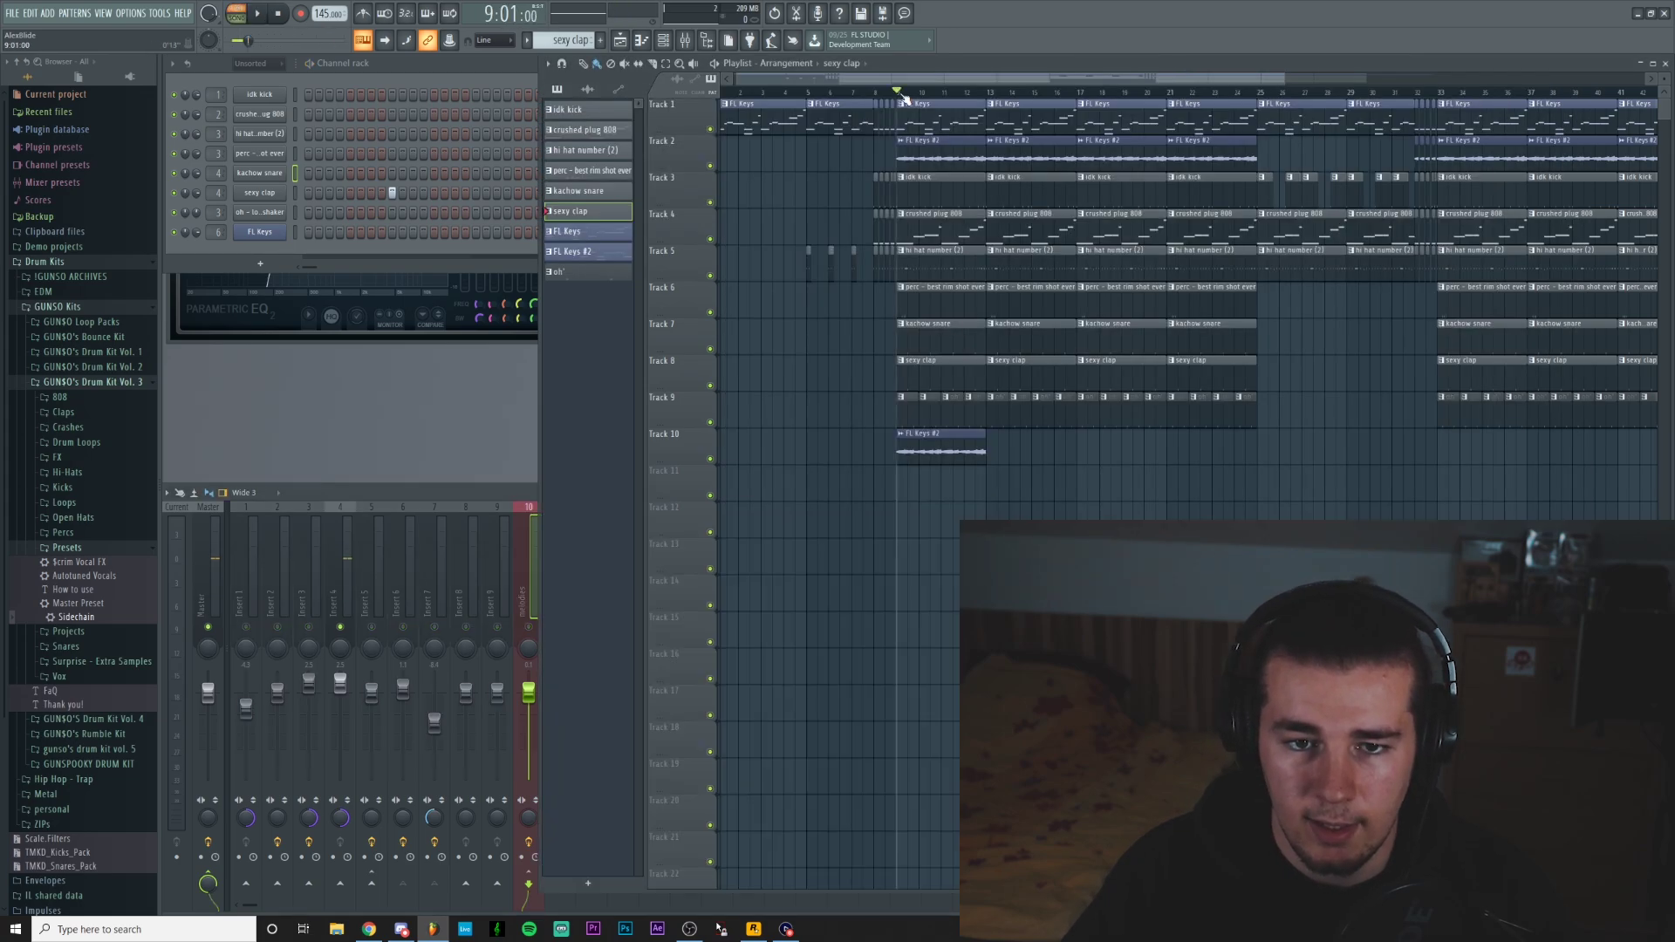
{"action": "scroll", "coordinate": [903, 97], "scroll_direction": "up", "scroll_amount": 2}
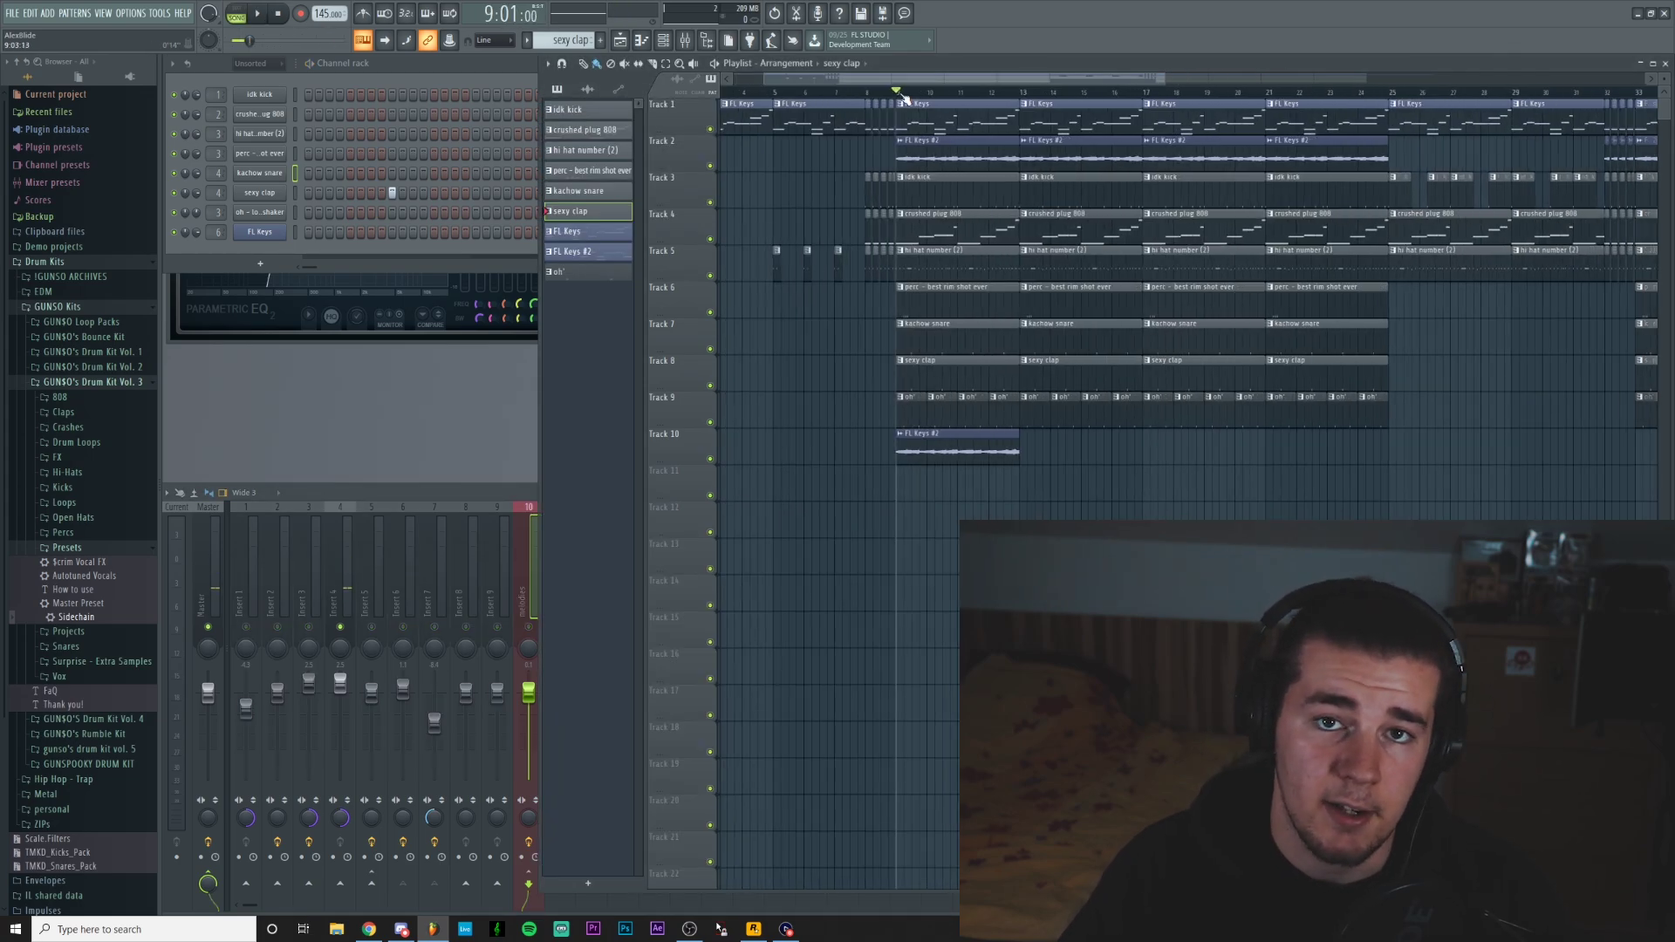
{"action": "key", "text": "space"}
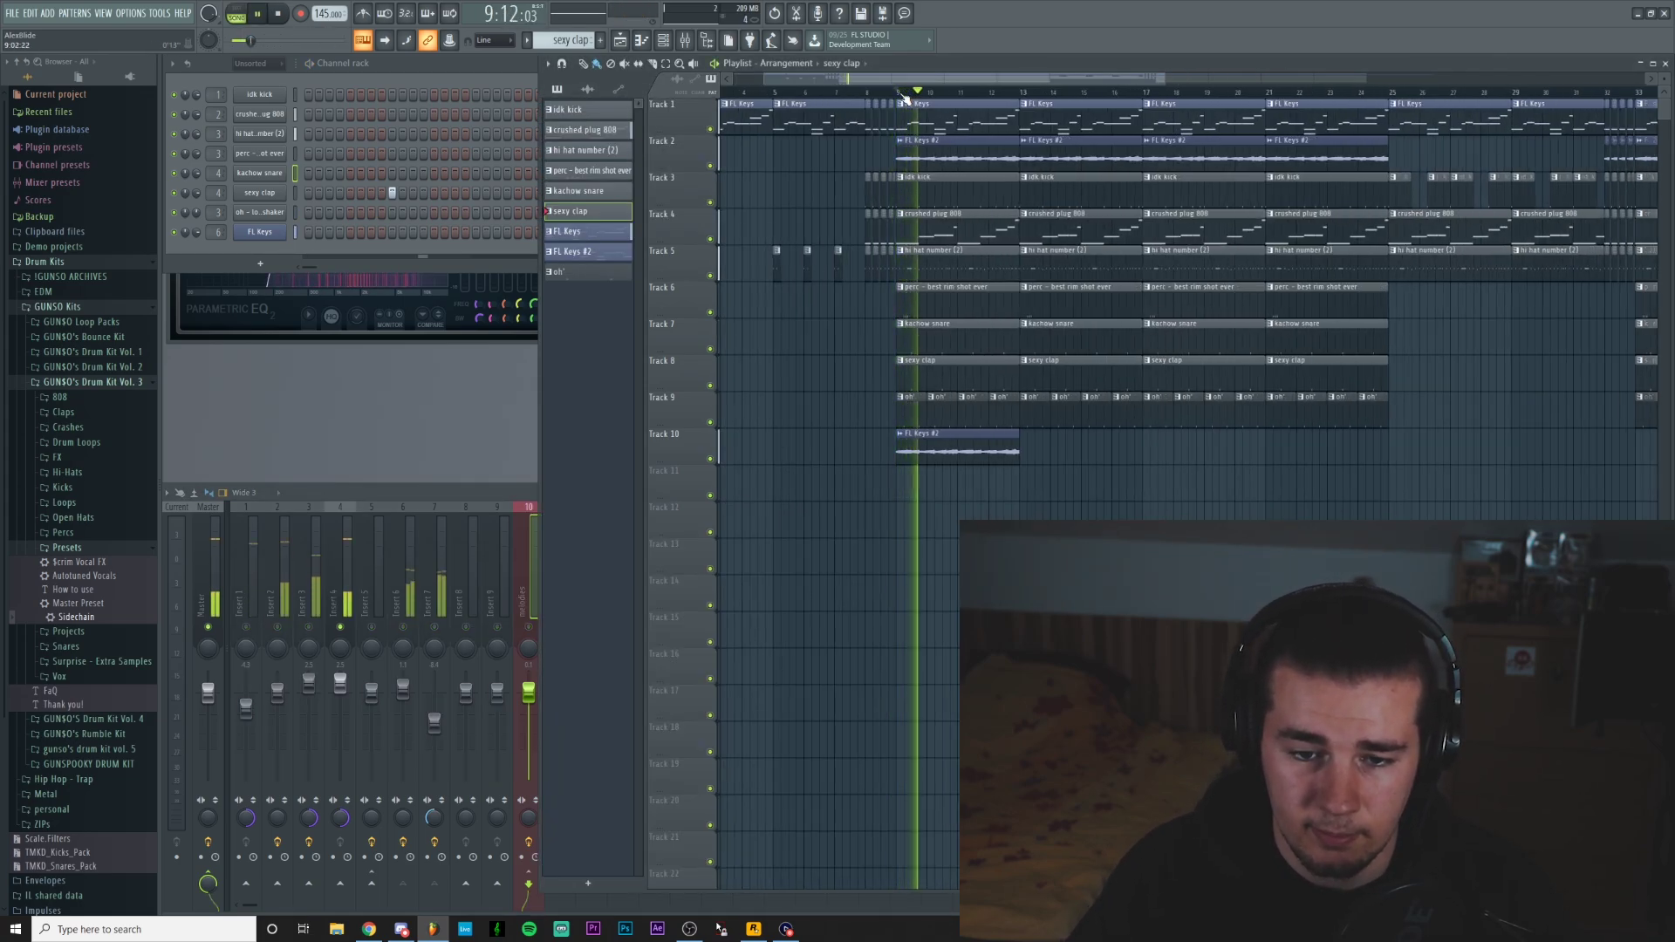
{"action": "key", "text": "space"}
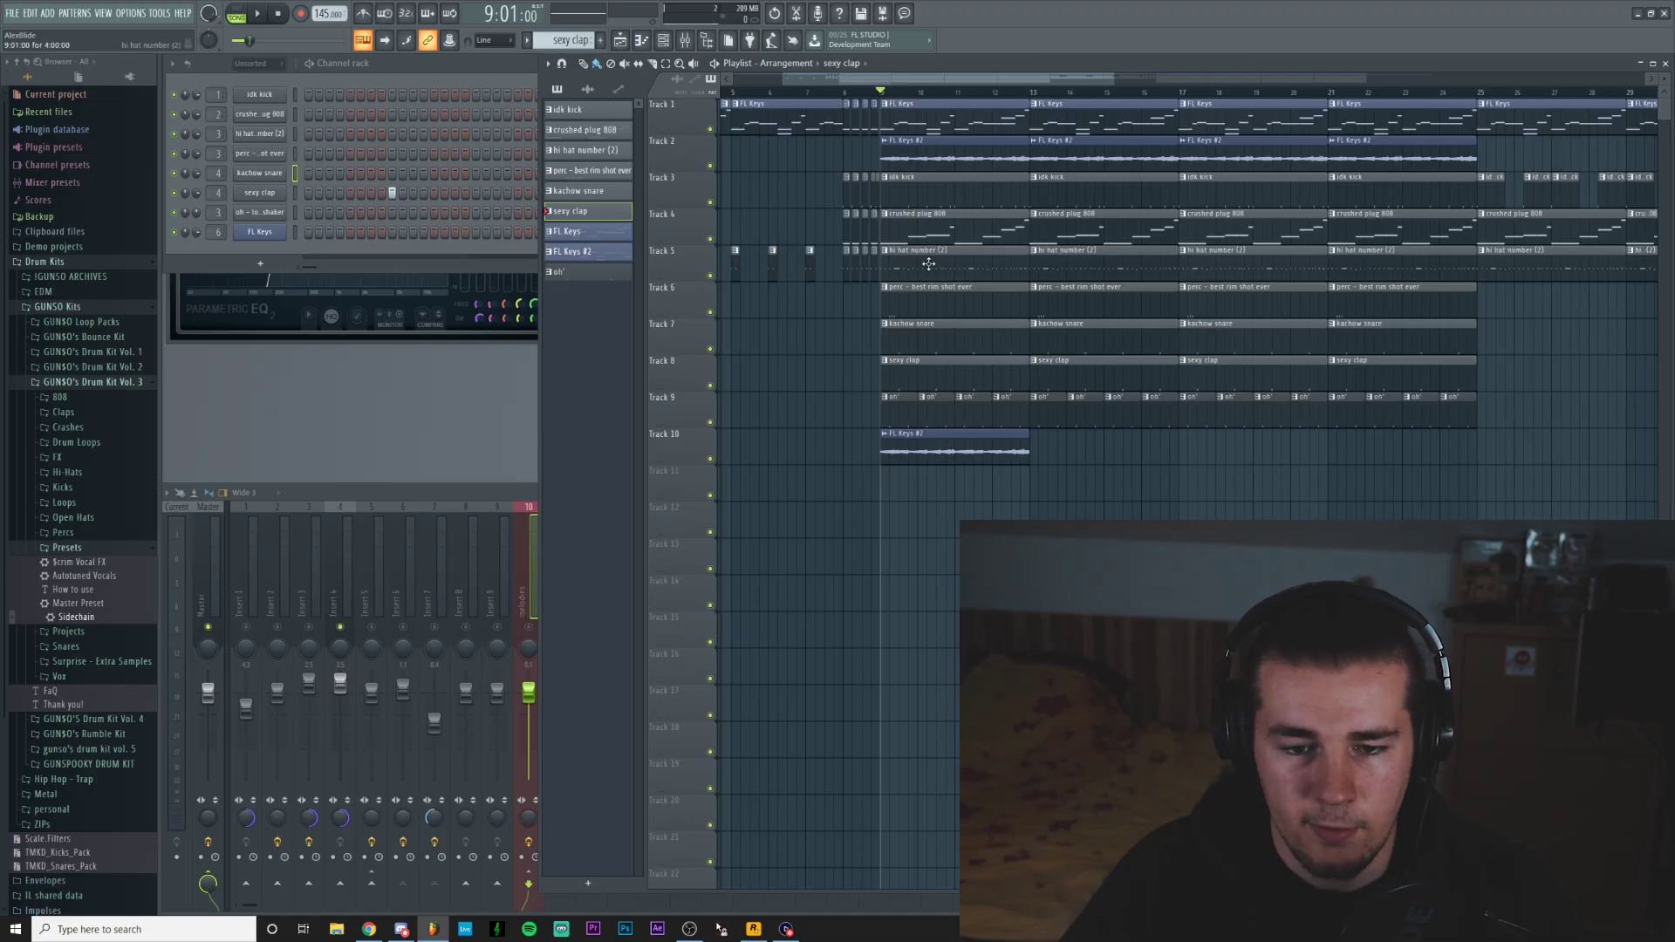
Open the hi hat number (2) pattern from Track 5 in the piano roll and play it with all mixer tracks unmuted.
{"action": "double_click", "coordinate": [928, 264]}
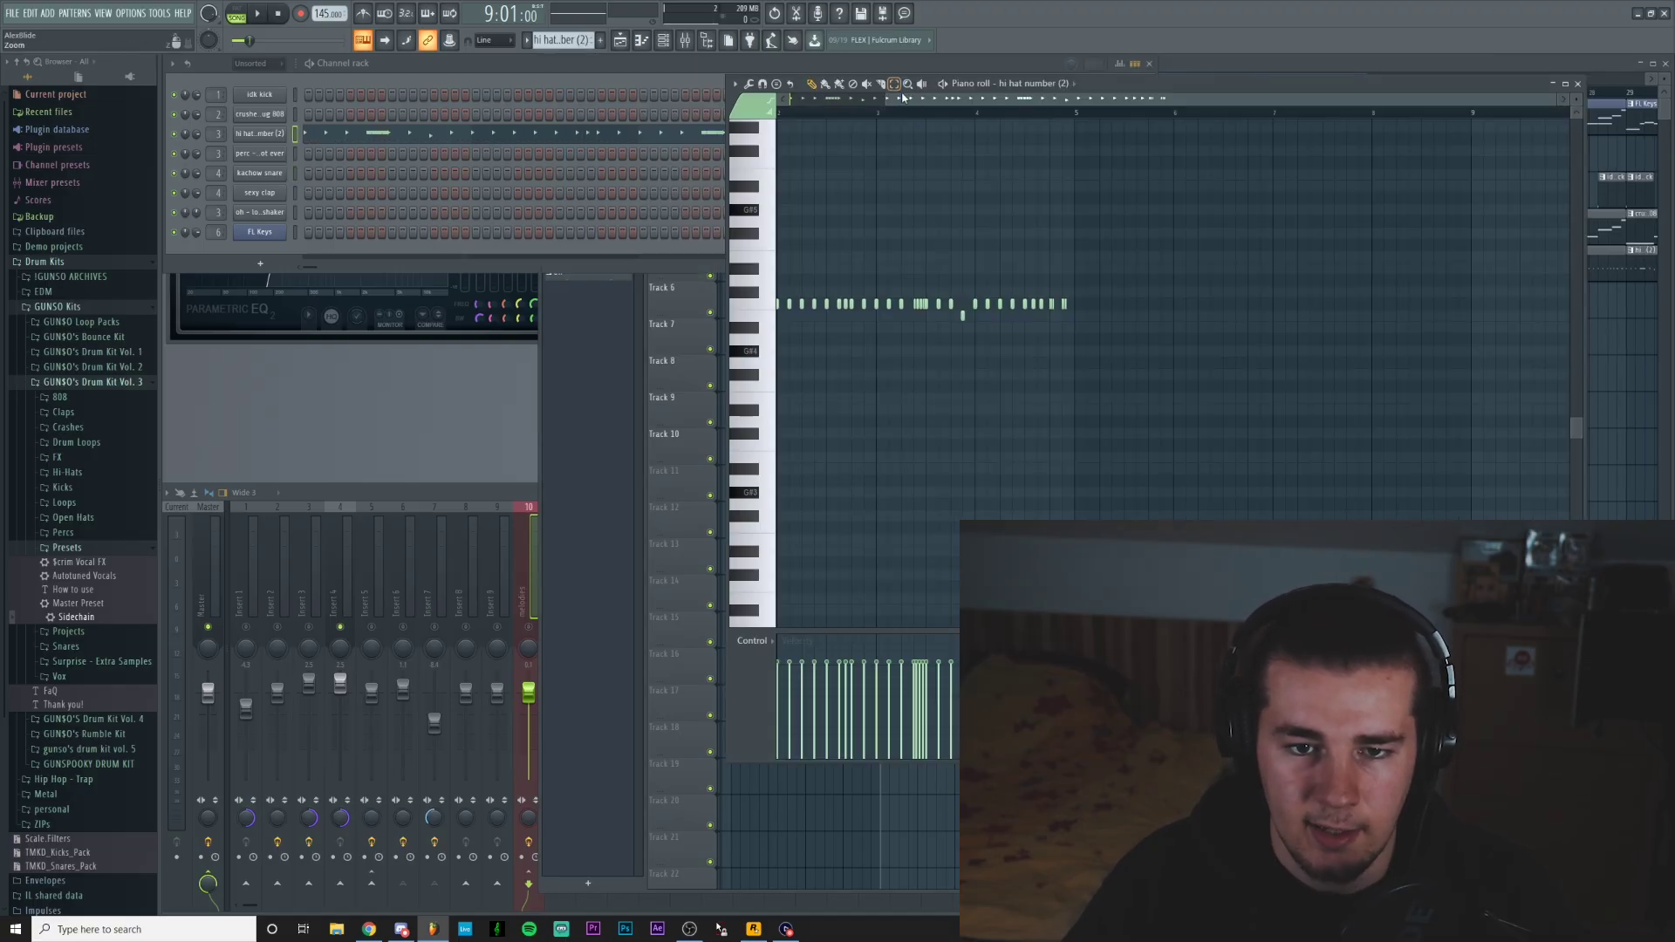
{"action": "scroll", "coordinate": [896, 122], "scroll_direction": "up", "scroll_amount": 1}
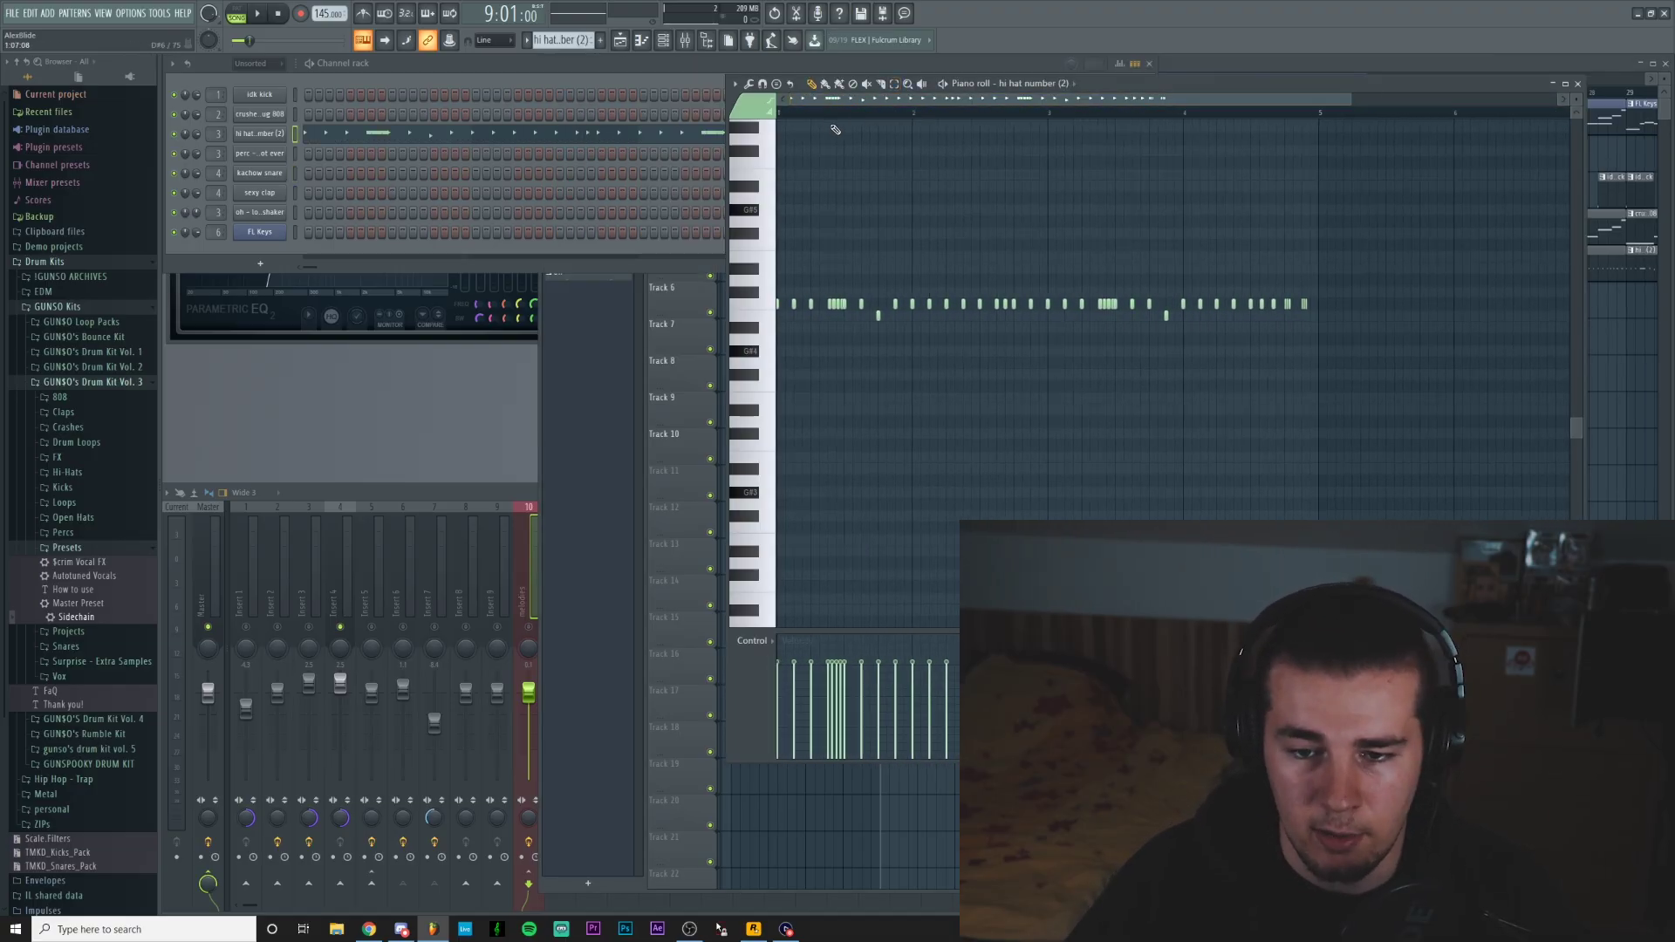
{"action": "scroll", "coordinate": [840, 125], "scroll_direction": "up", "scroll_amount": 1}
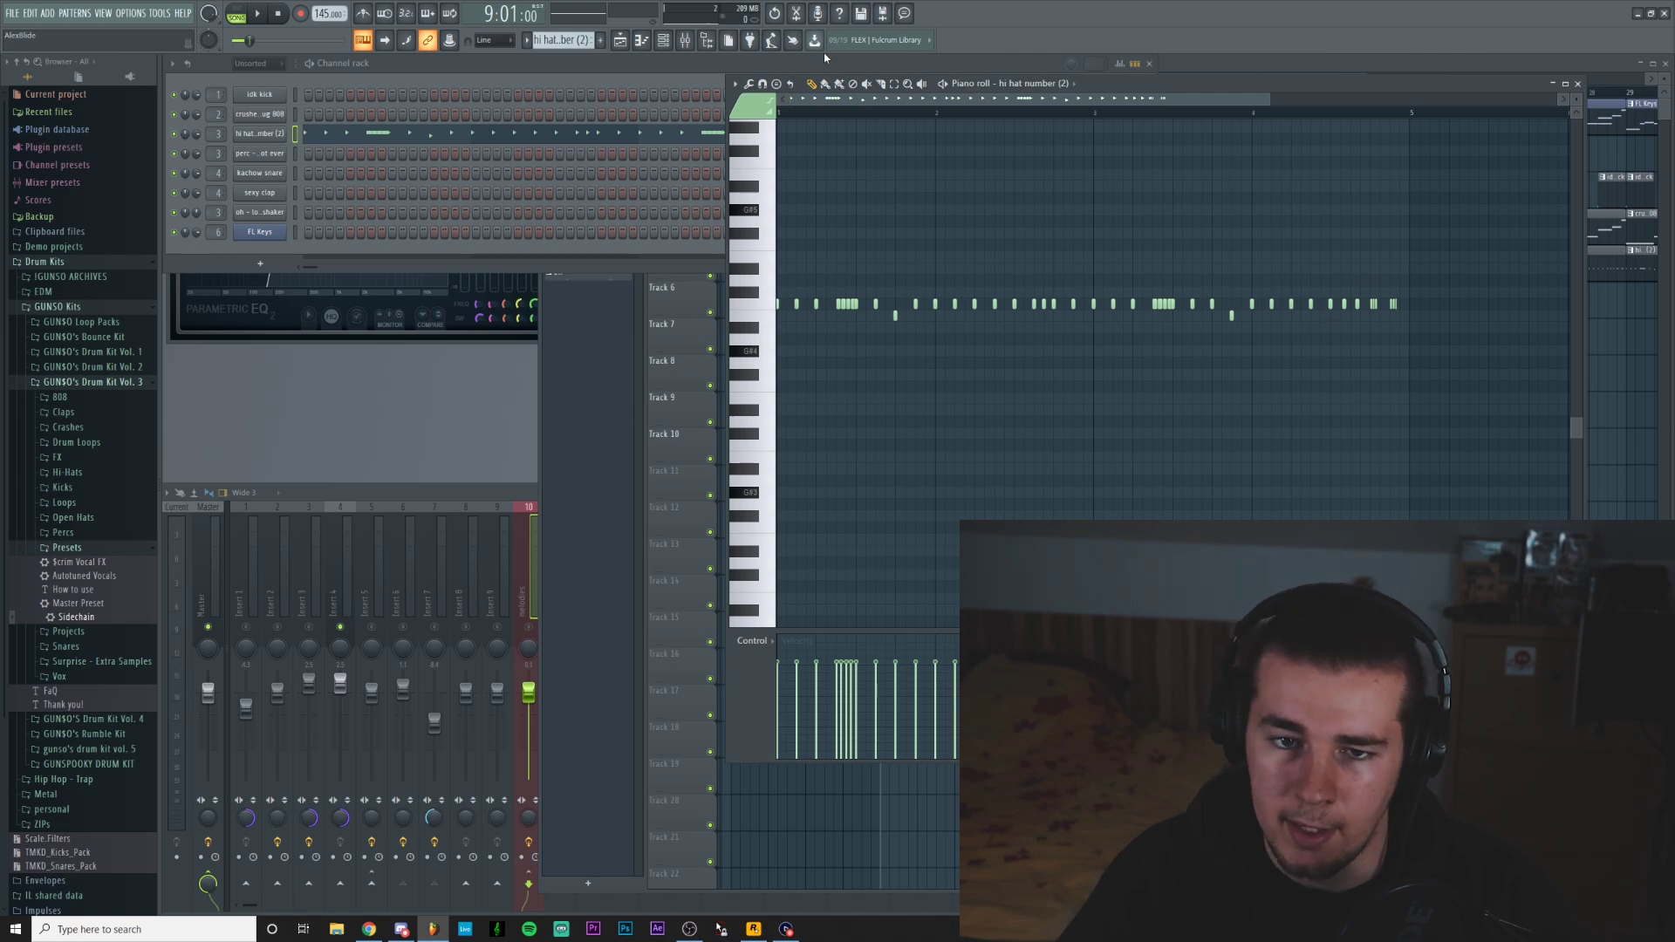
{"action": "key", "text": "space"}
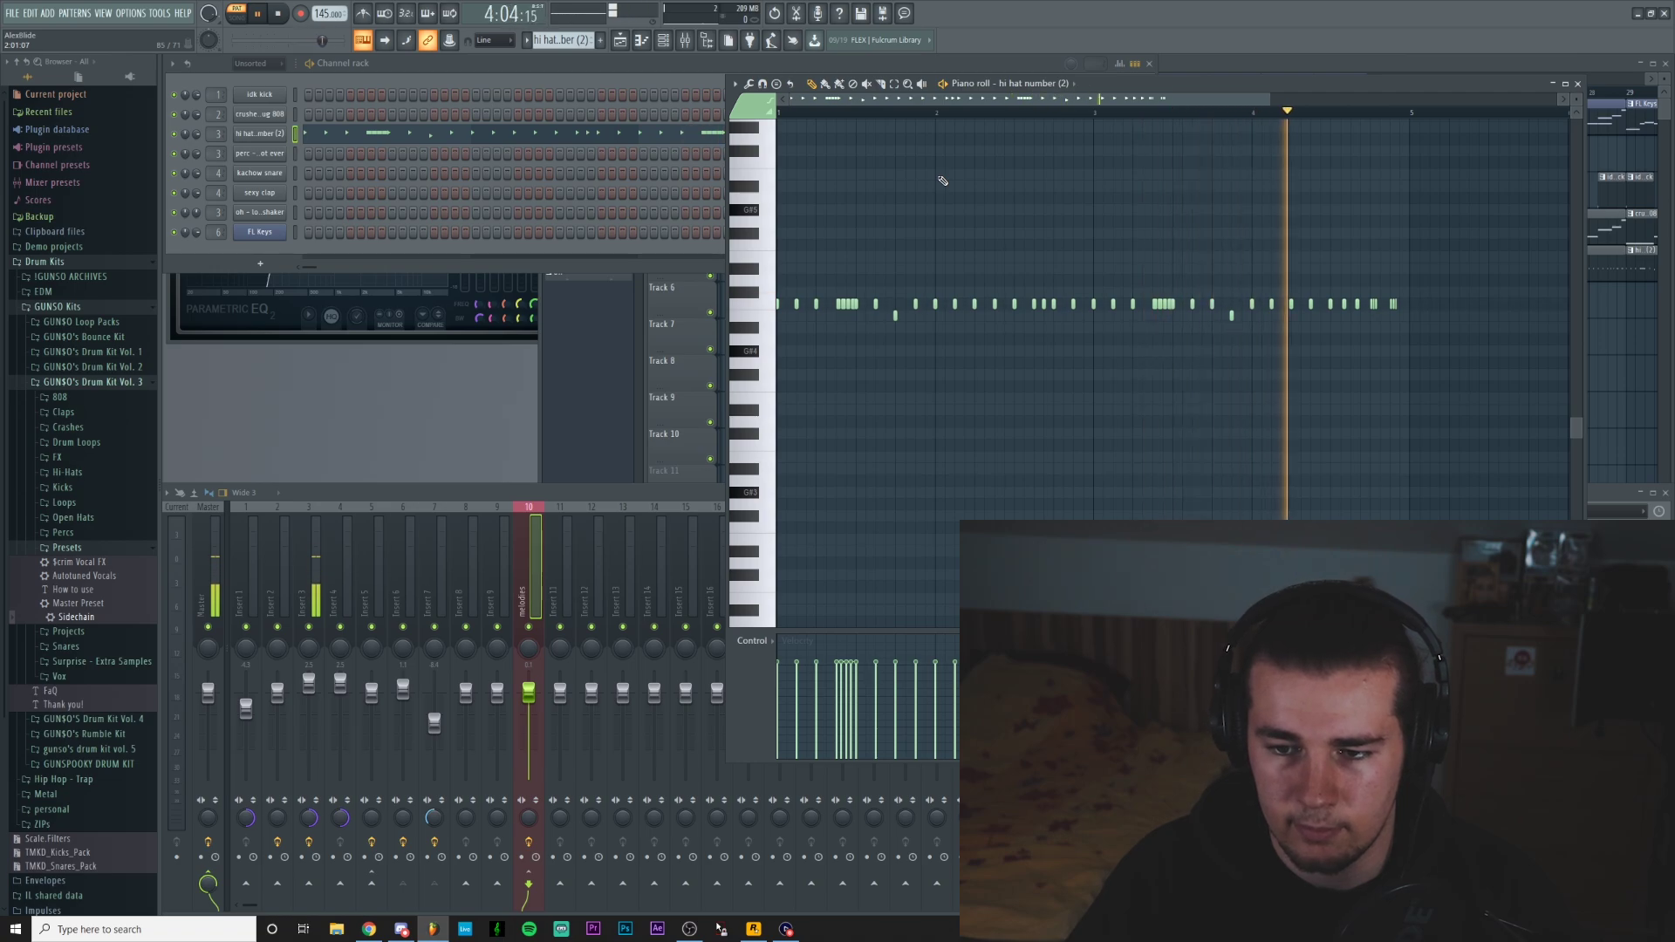
{"action": "key", "text": "space"}
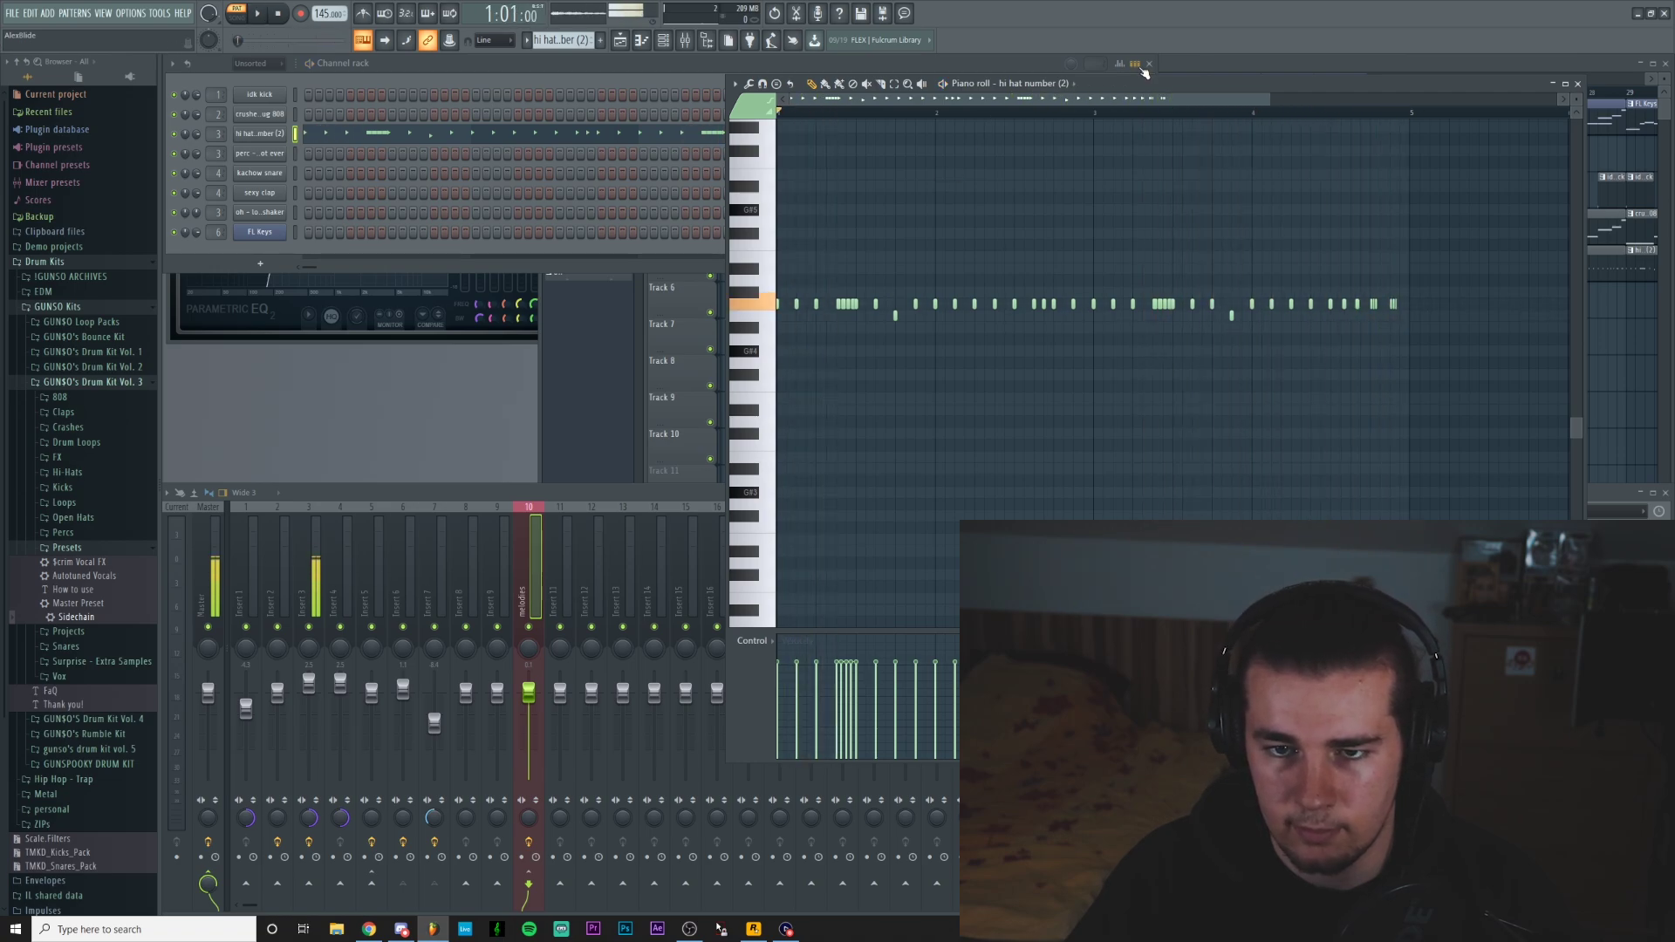
{"action": "left_click", "coordinate": [1219, 64]}
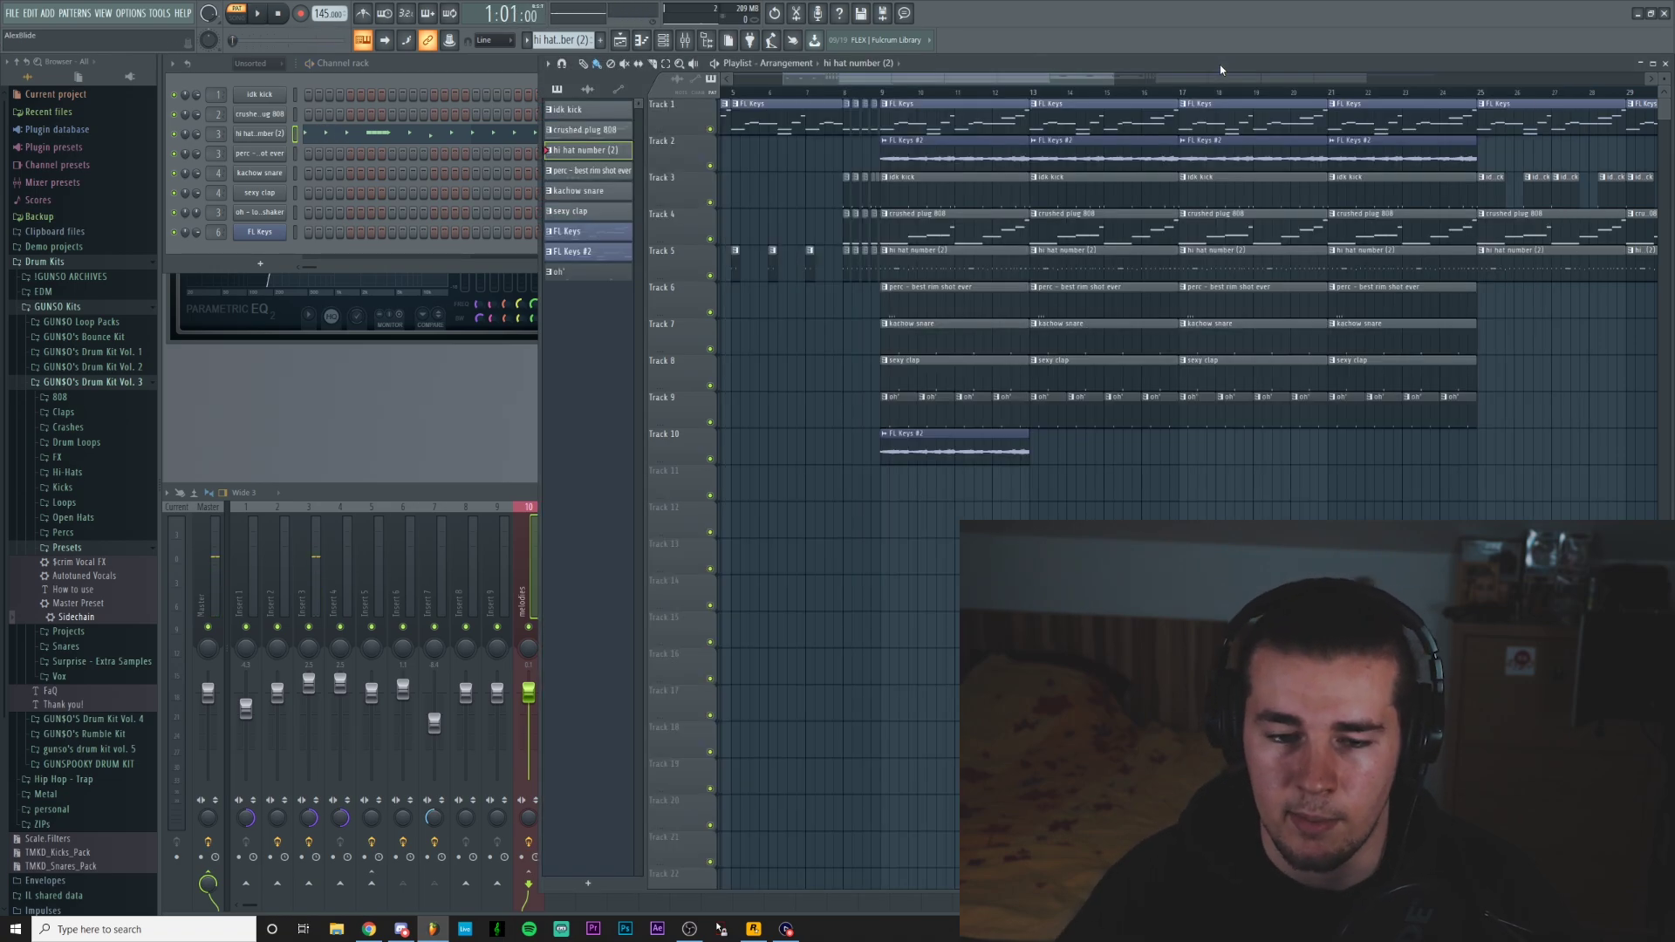
Open the open-hat pattern from Track 9 in the piano roll and play it.
{"action": "double_click", "coordinate": [907, 408]}
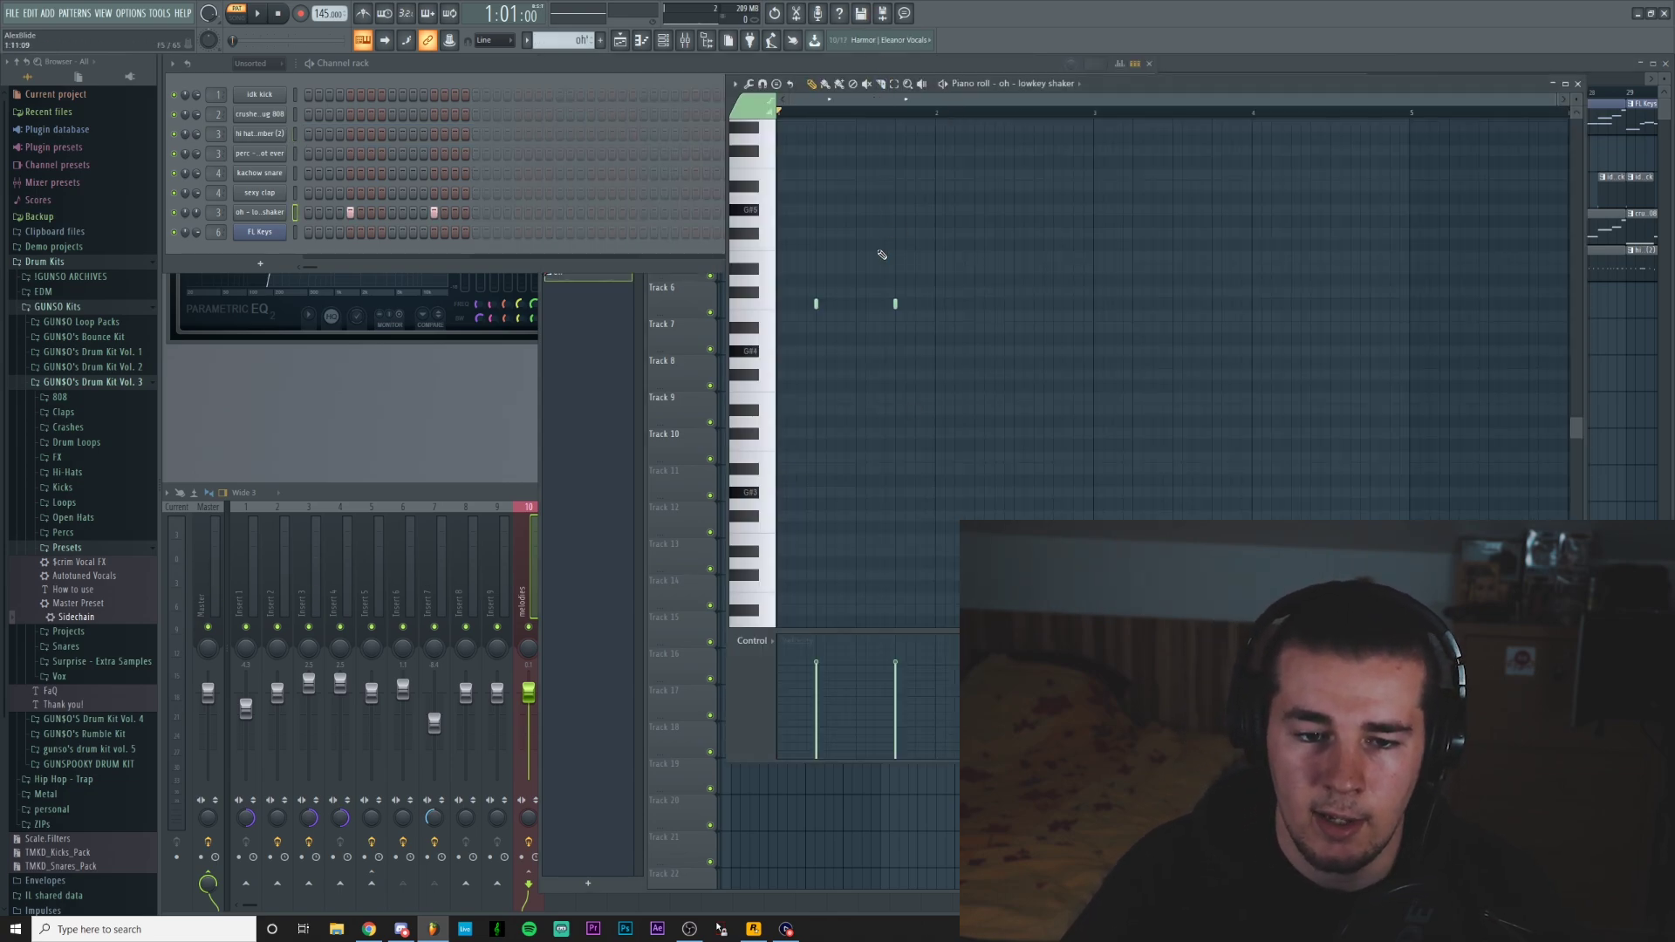
{"action": "key", "text": "space"}
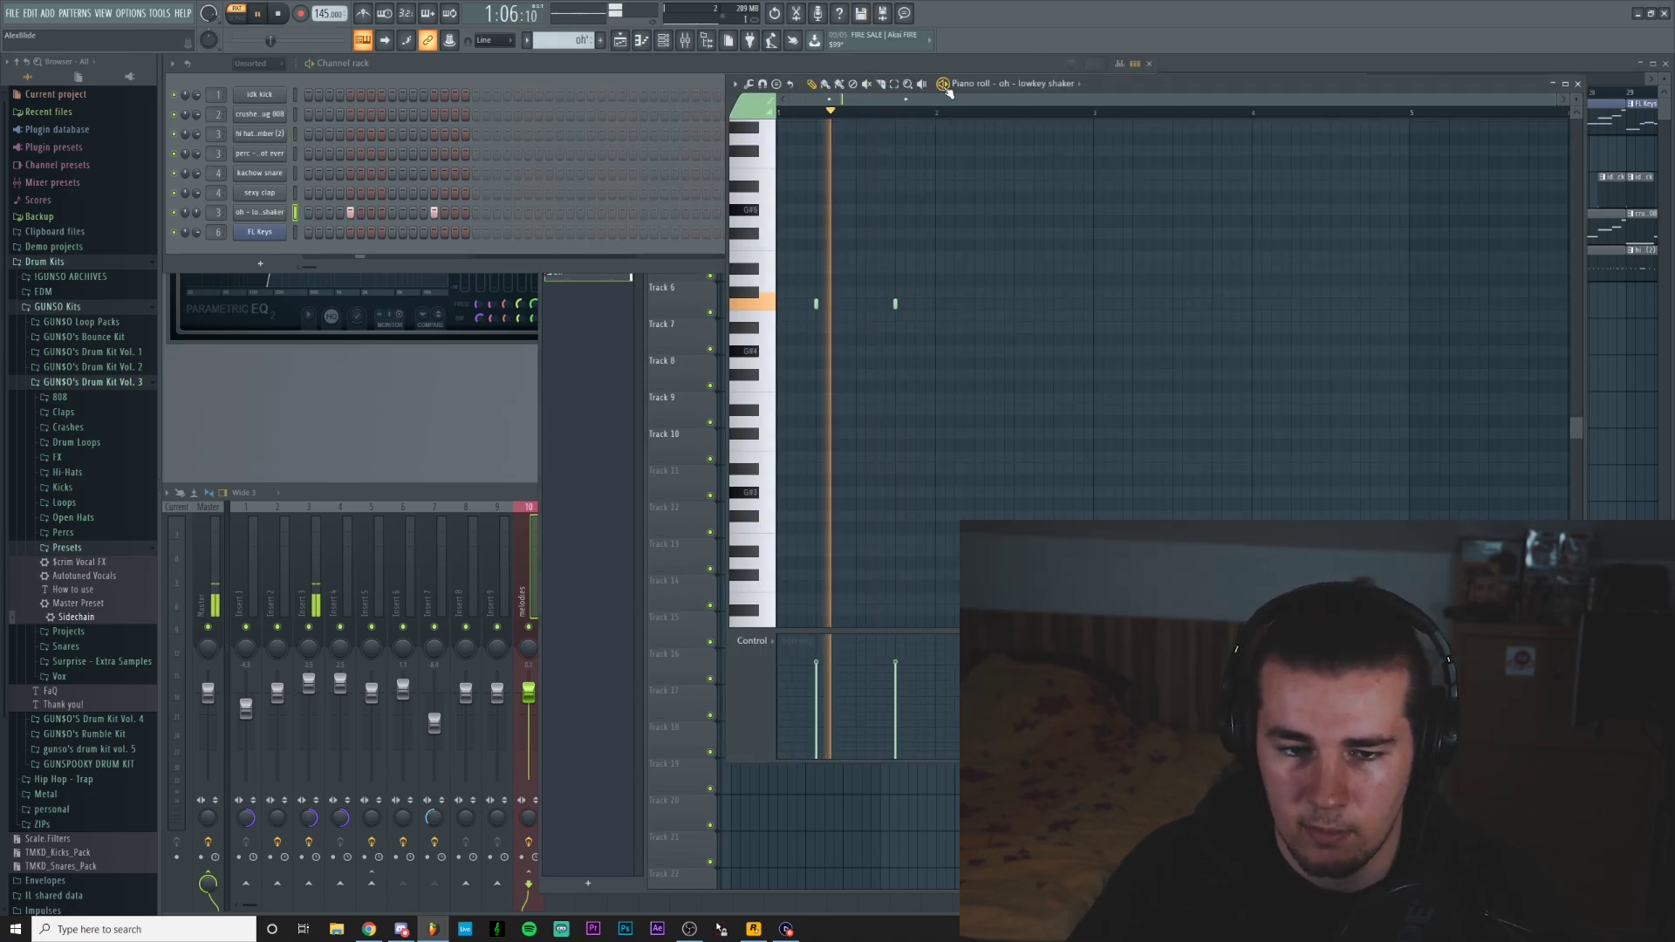
{"action": "key", "text": "space"}
Return to the playlist and delete the FL Keys #2 clip from Track 10.
{"action": "key", "text": "F5"}
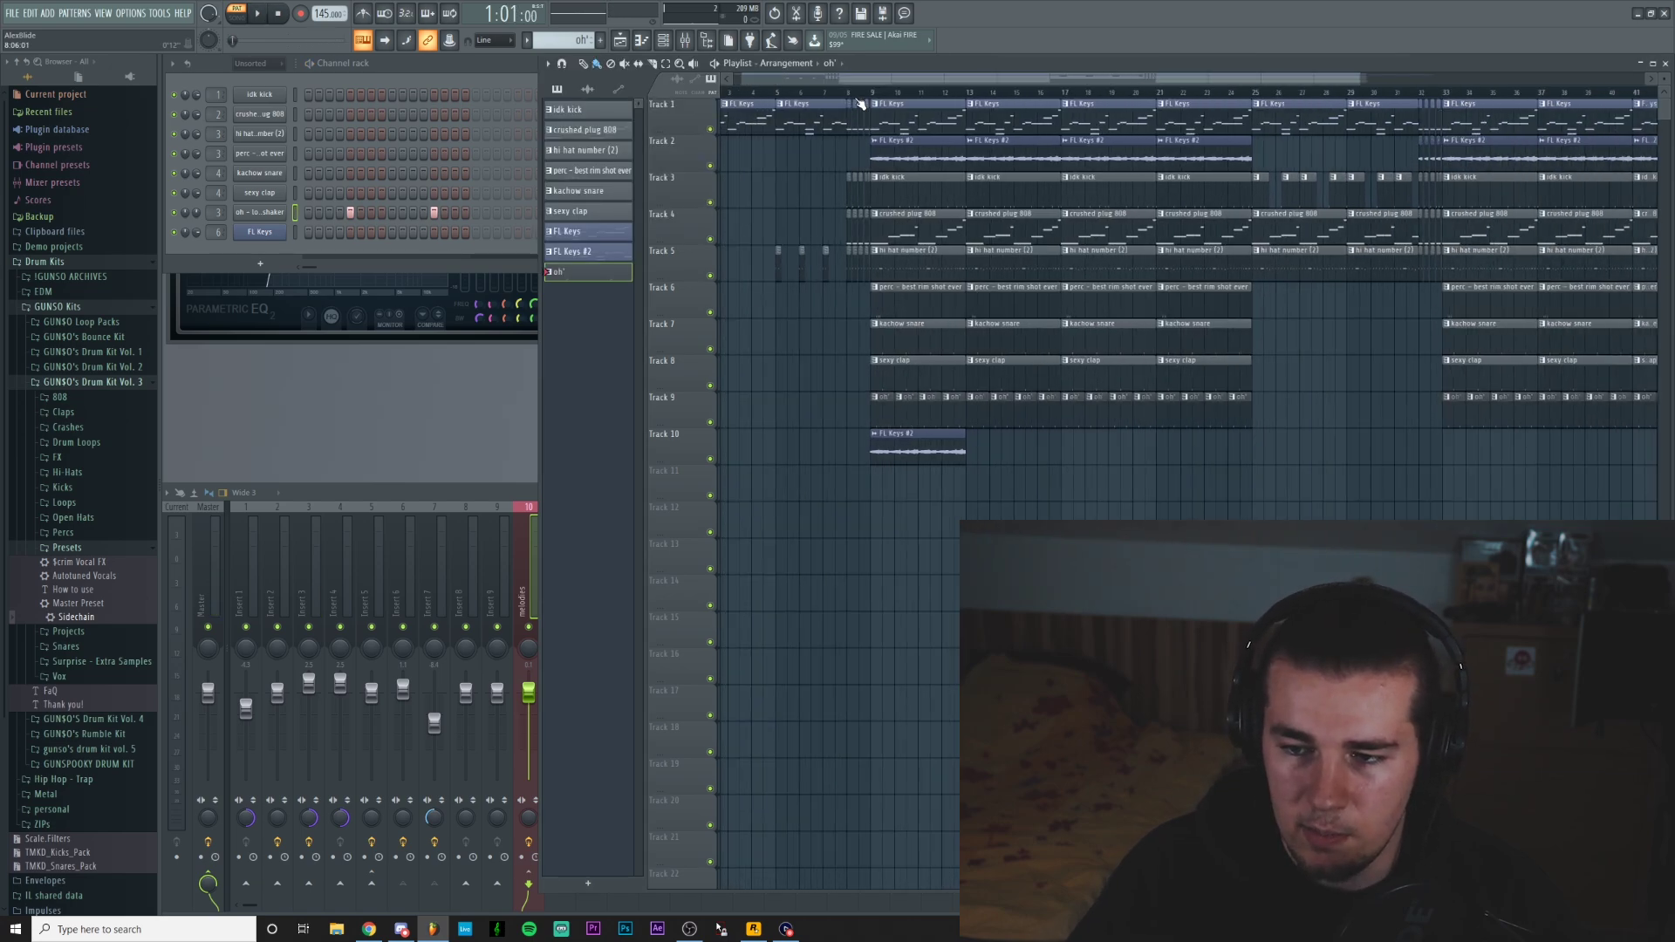
{"action": "scroll", "coordinate": [859, 103], "scroll_direction": "down", "scroll_amount": 3}
{"action": "right_click", "coordinate": [870, 449]}
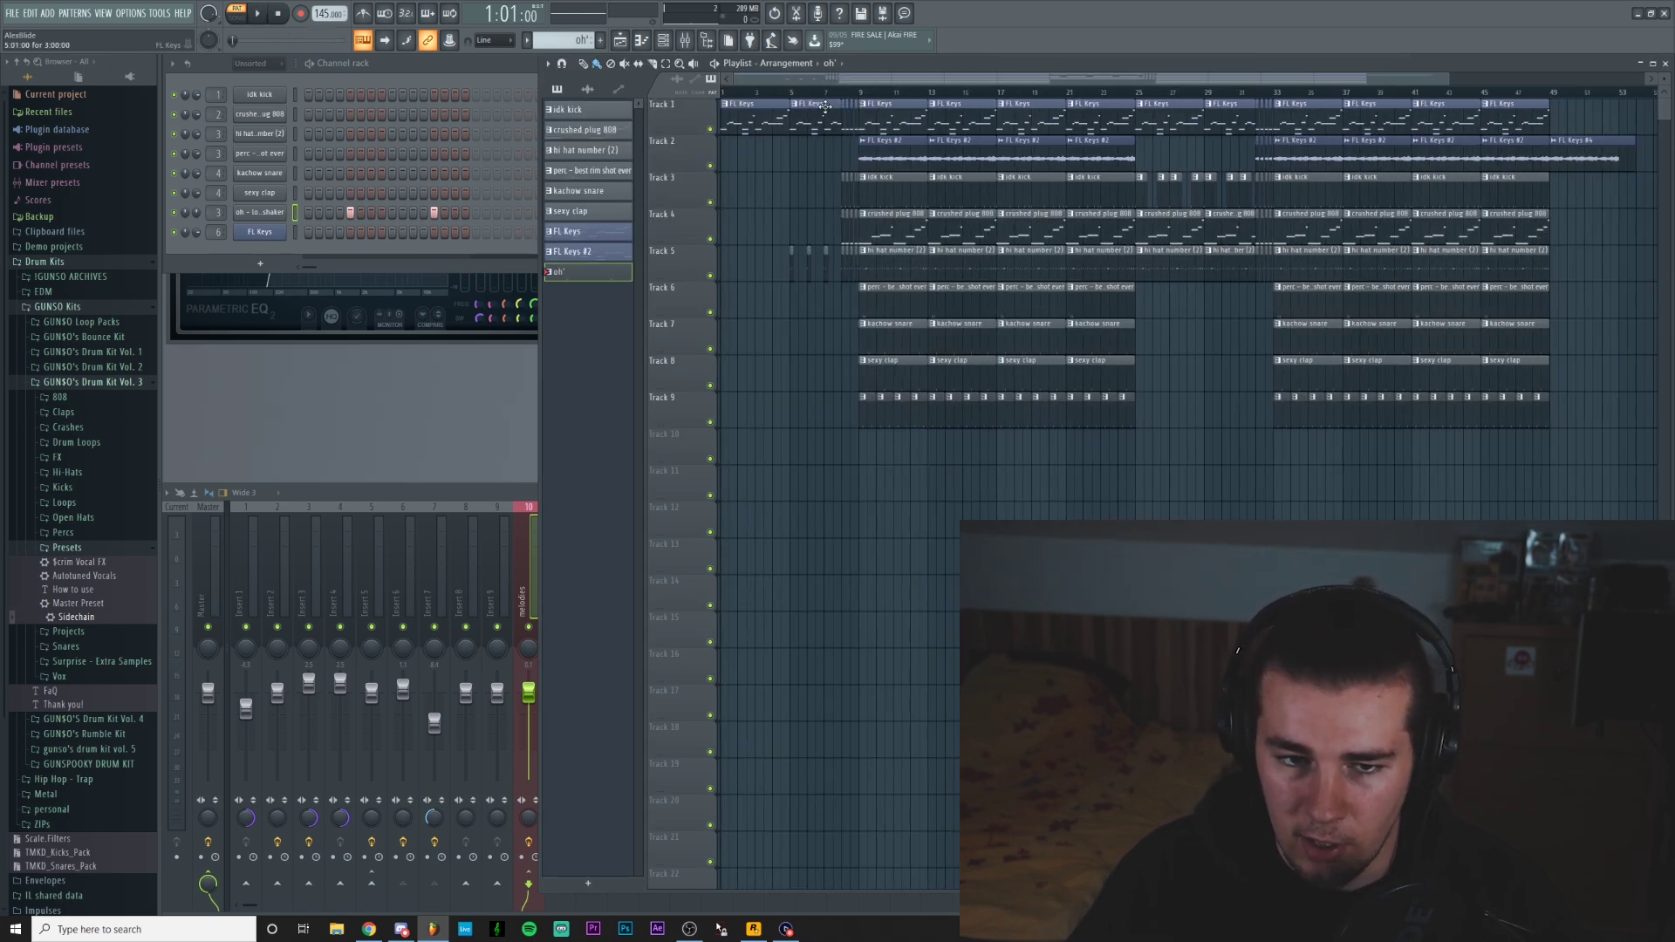
Play the arrangement from bar 7 in song mode to hear the chopped transition in bar 8.
{"action": "scroll", "coordinate": [824, 104], "scroll_direction": "up", "scroll_amount": 3}
{"action": "left_click", "coordinate": [960, 93]}
{"action": "left_click_drag", "start_coordinate": [961, 97], "coordinate": [902, 99]}
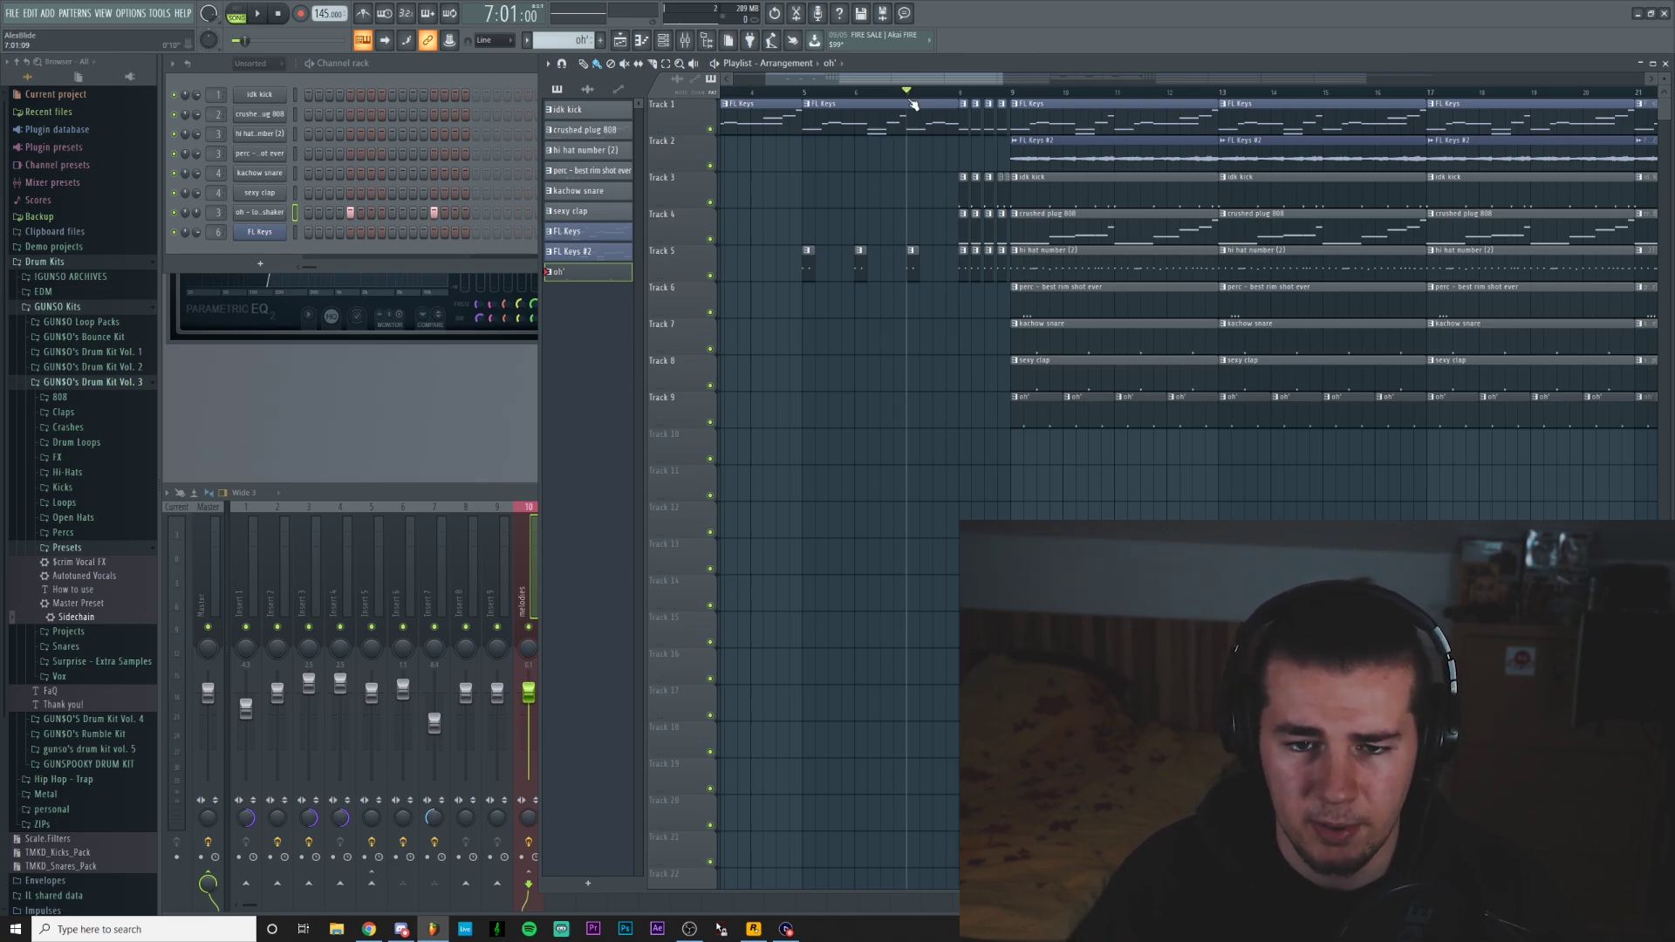
{"action": "key", "text": "space"}
{"action": "scroll", "coordinate": [958, 104], "scroll_direction": "up", "scroll_amount": 2}
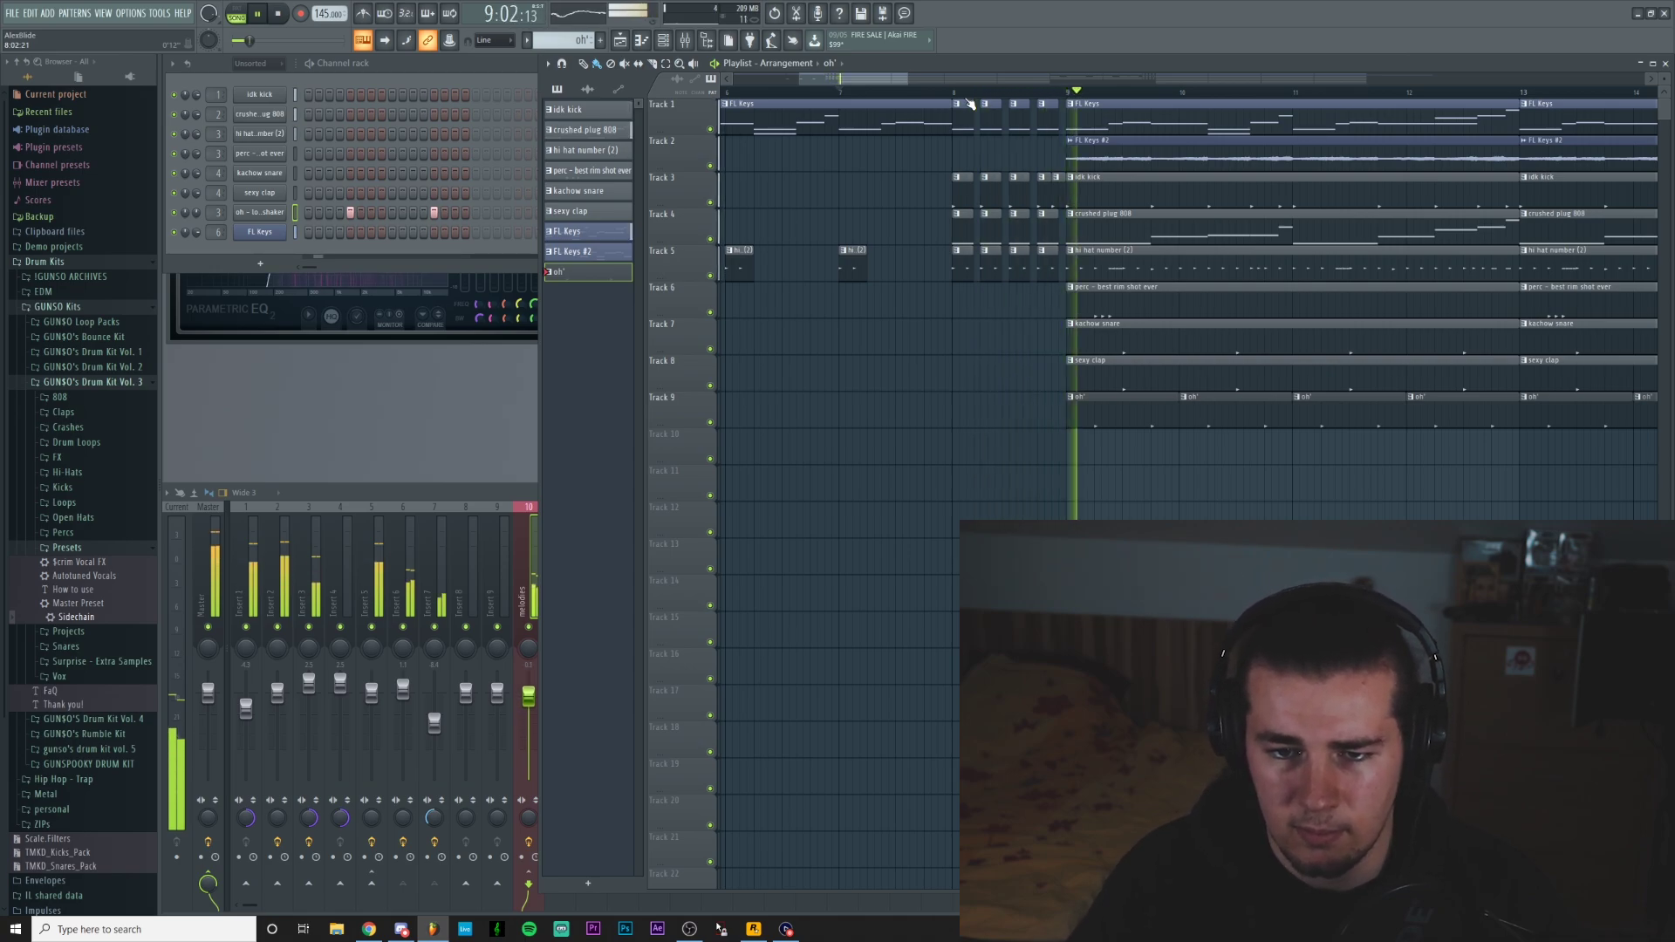
{"action": "key", "text": "space"}
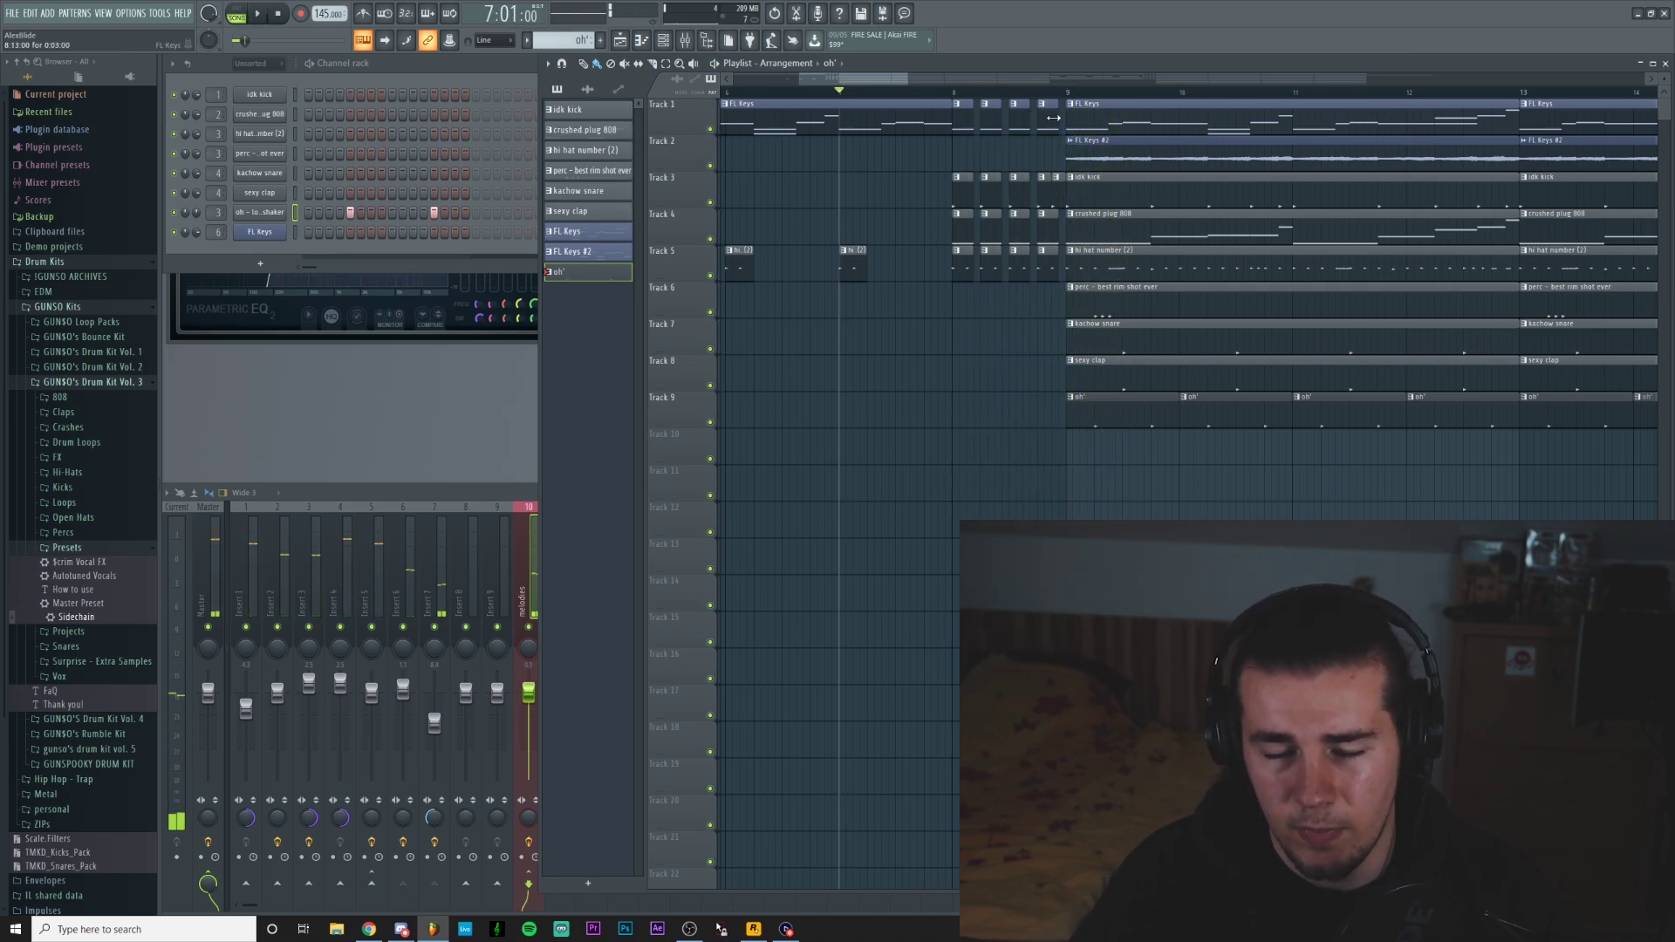
Delete the chopped clips in bar 8 and cut the FL Keys clip on Track 1 so it ends at bar 8.
{"action": "right_click", "coordinate": [1052, 118]}
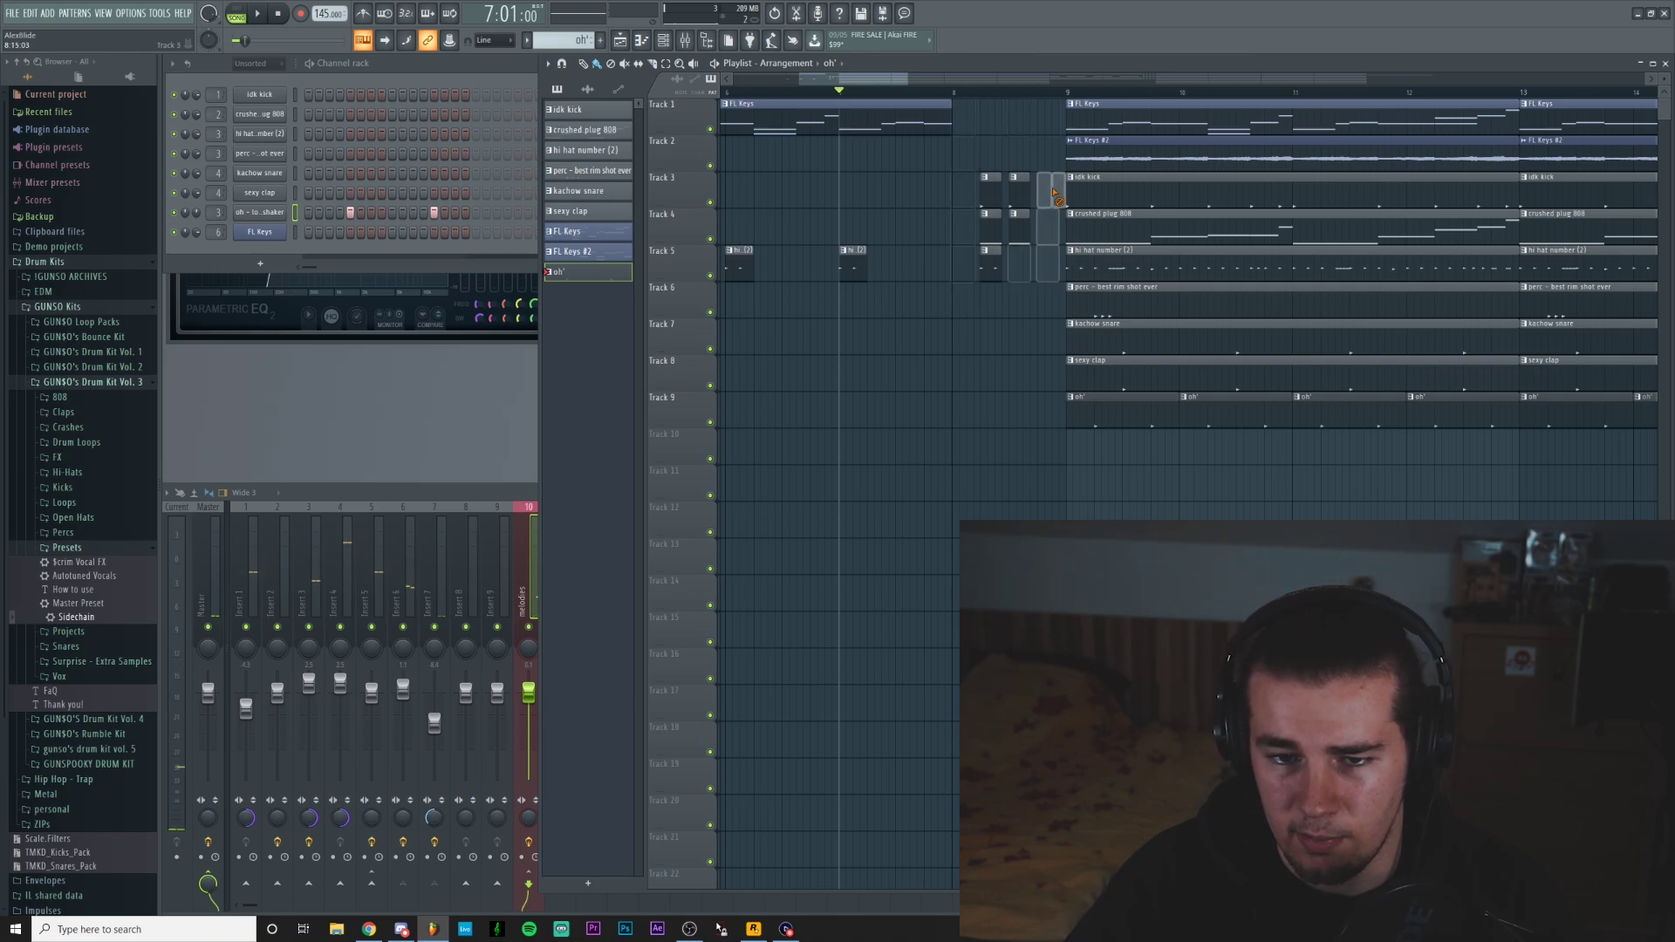
{"action": "left_click_drag", "start_coordinate": [948, 114], "coordinate": [1064, 114]}
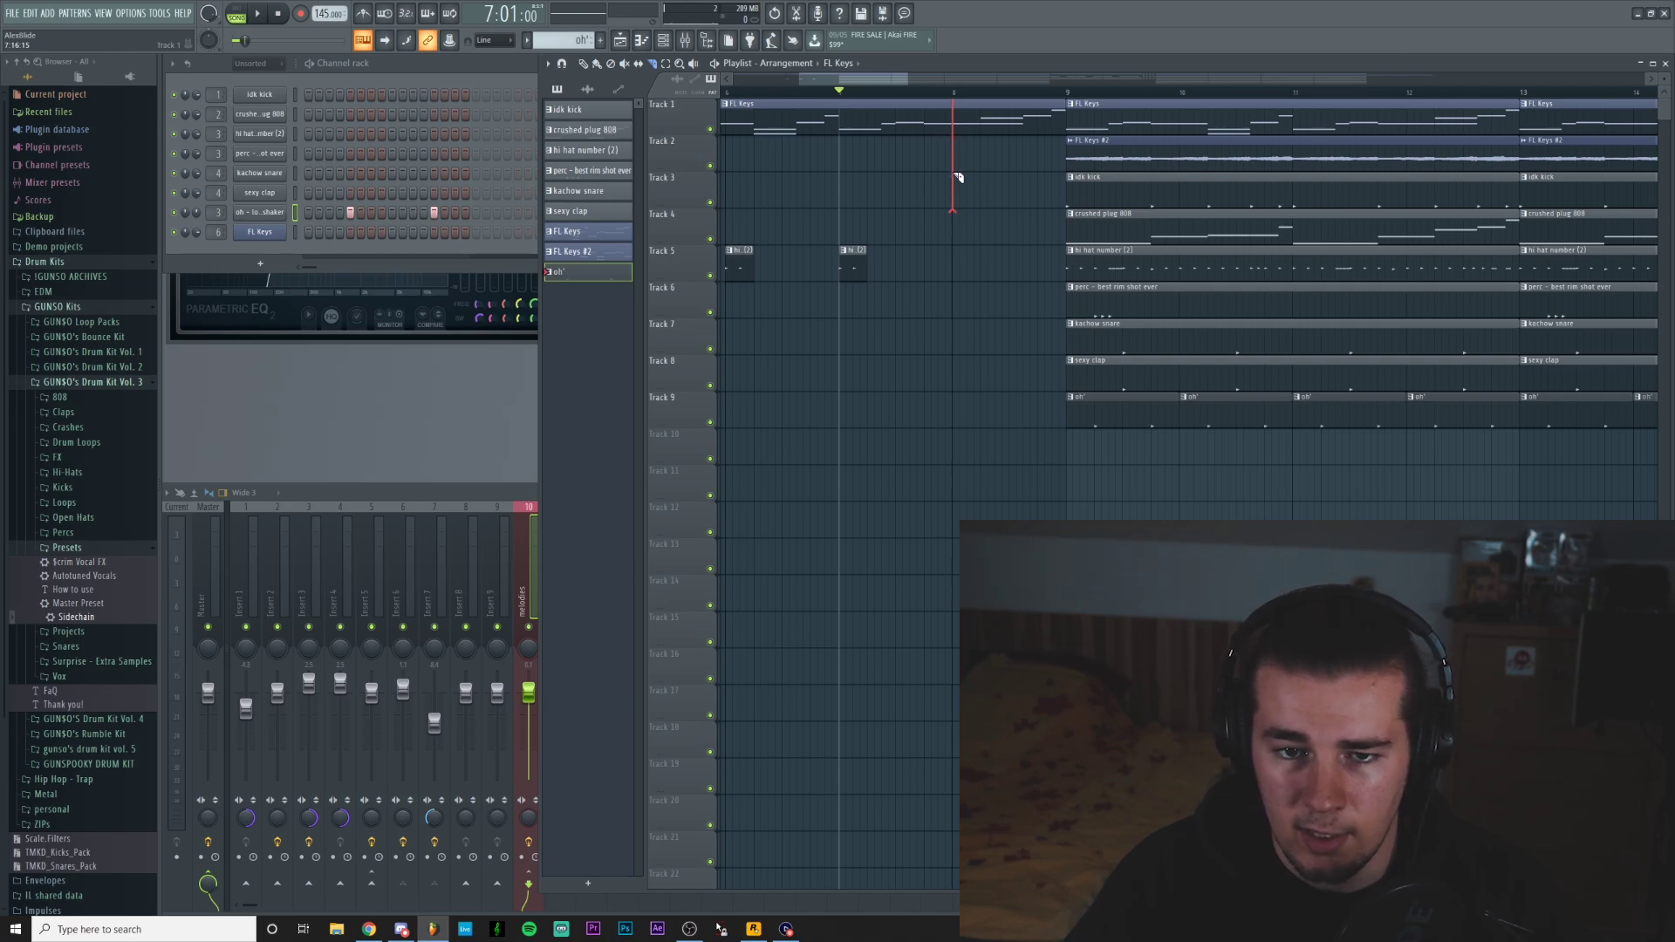
{"action": "left_click_drag", "start_coordinate": [954, 174], "coordinate": [952, 173]}
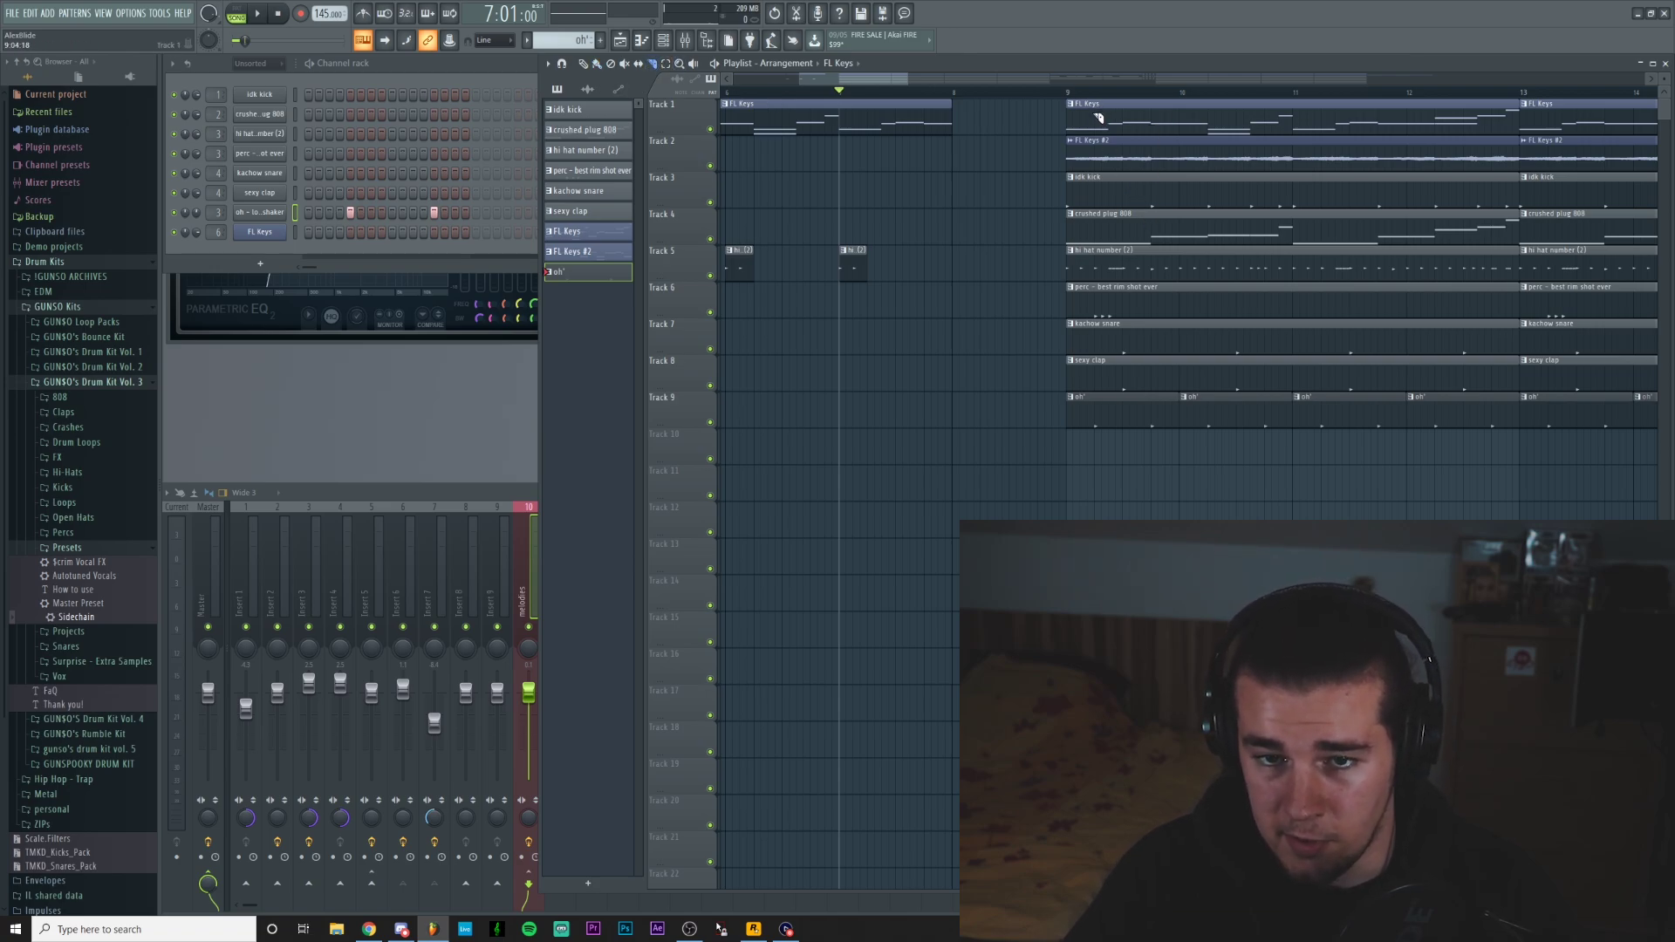
Slice the clips on Tracks 1 to 9 one beat into bar 9 and copy the first slices to the start of bar 8.
{"action": "left_click_drag", "start_coordinate": [1099, 118], "coordinate": [1101, 491]}
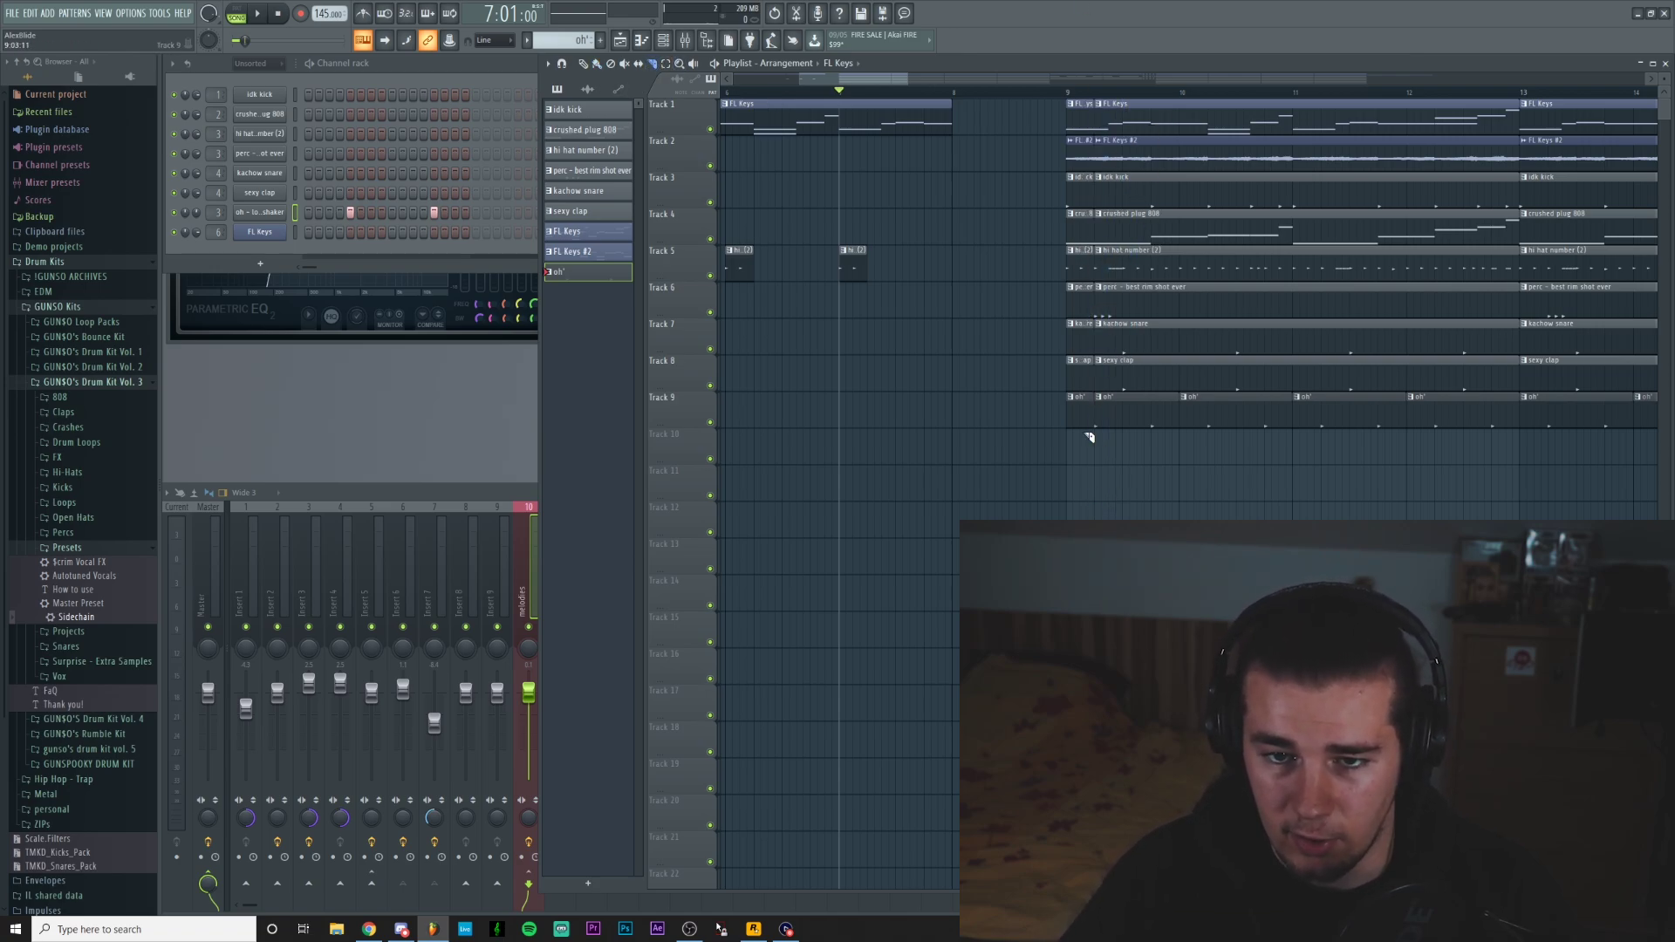
{"action": "left_click_drag", "start_coordinate": [1038, 98], "coordinate": [1093, 464]}
{"action": "left_click_drag", "start_coordinate": [1078, 131], "coordinate": [971, 110]}
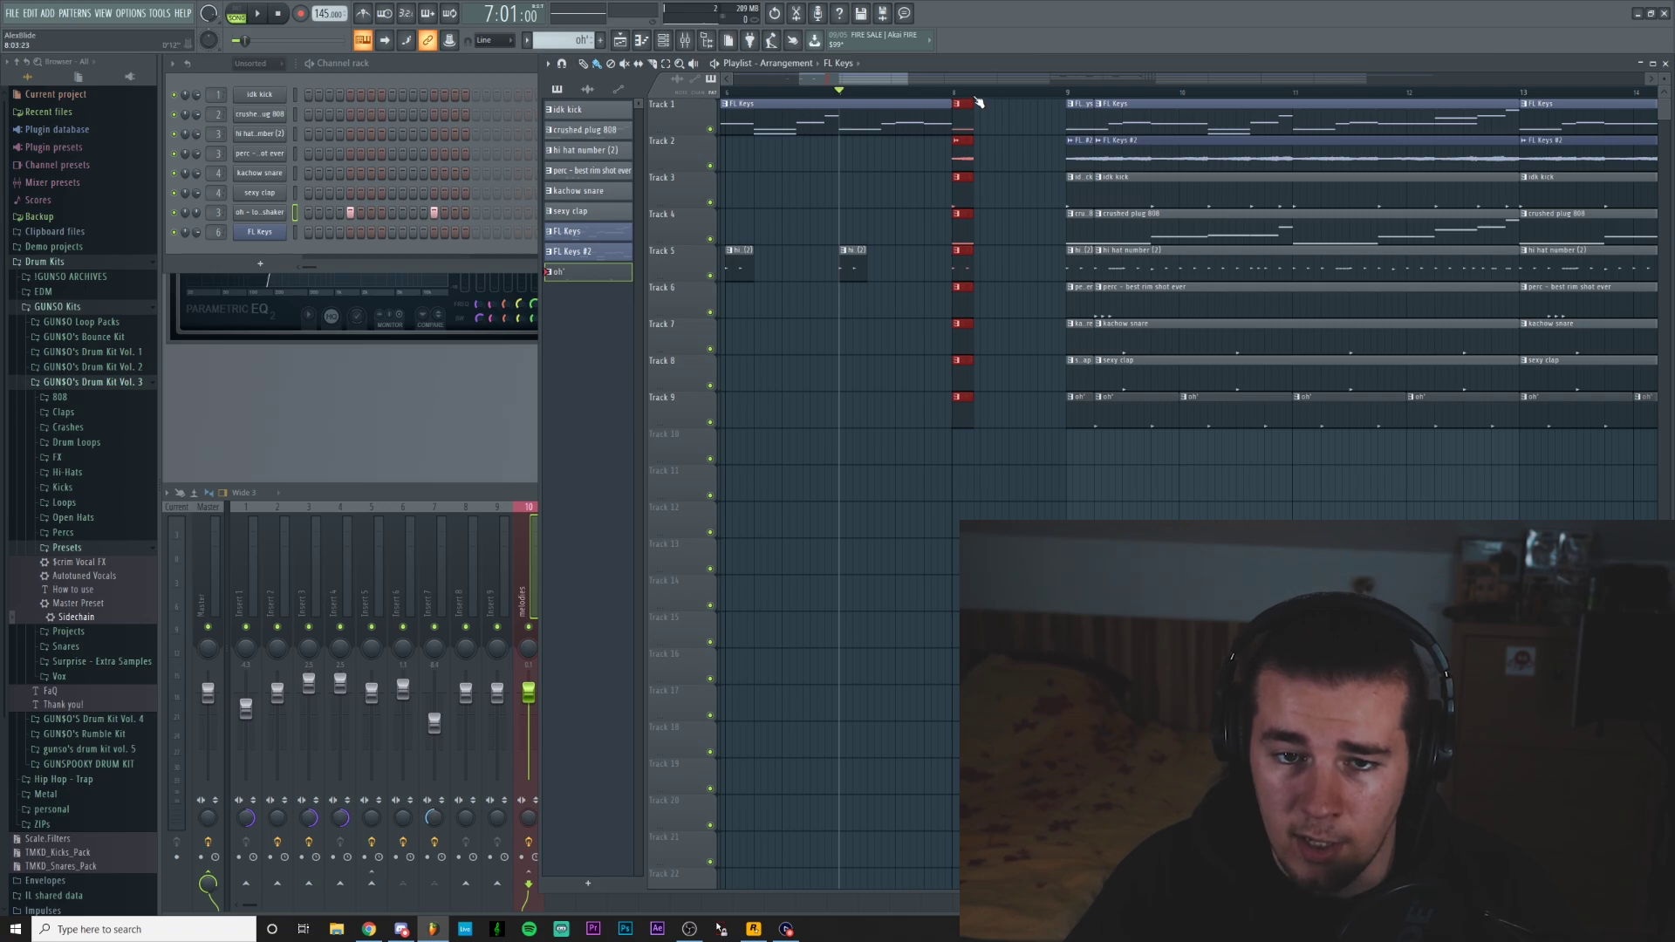
Duplicate the short slices on Tracks 1 to 9 to fill bar 8 with four evenly spaced stabs.
{"action": "scroll", "coordinate": [978, 102], "scroll_direction": "up", "scroll_amount": 2}
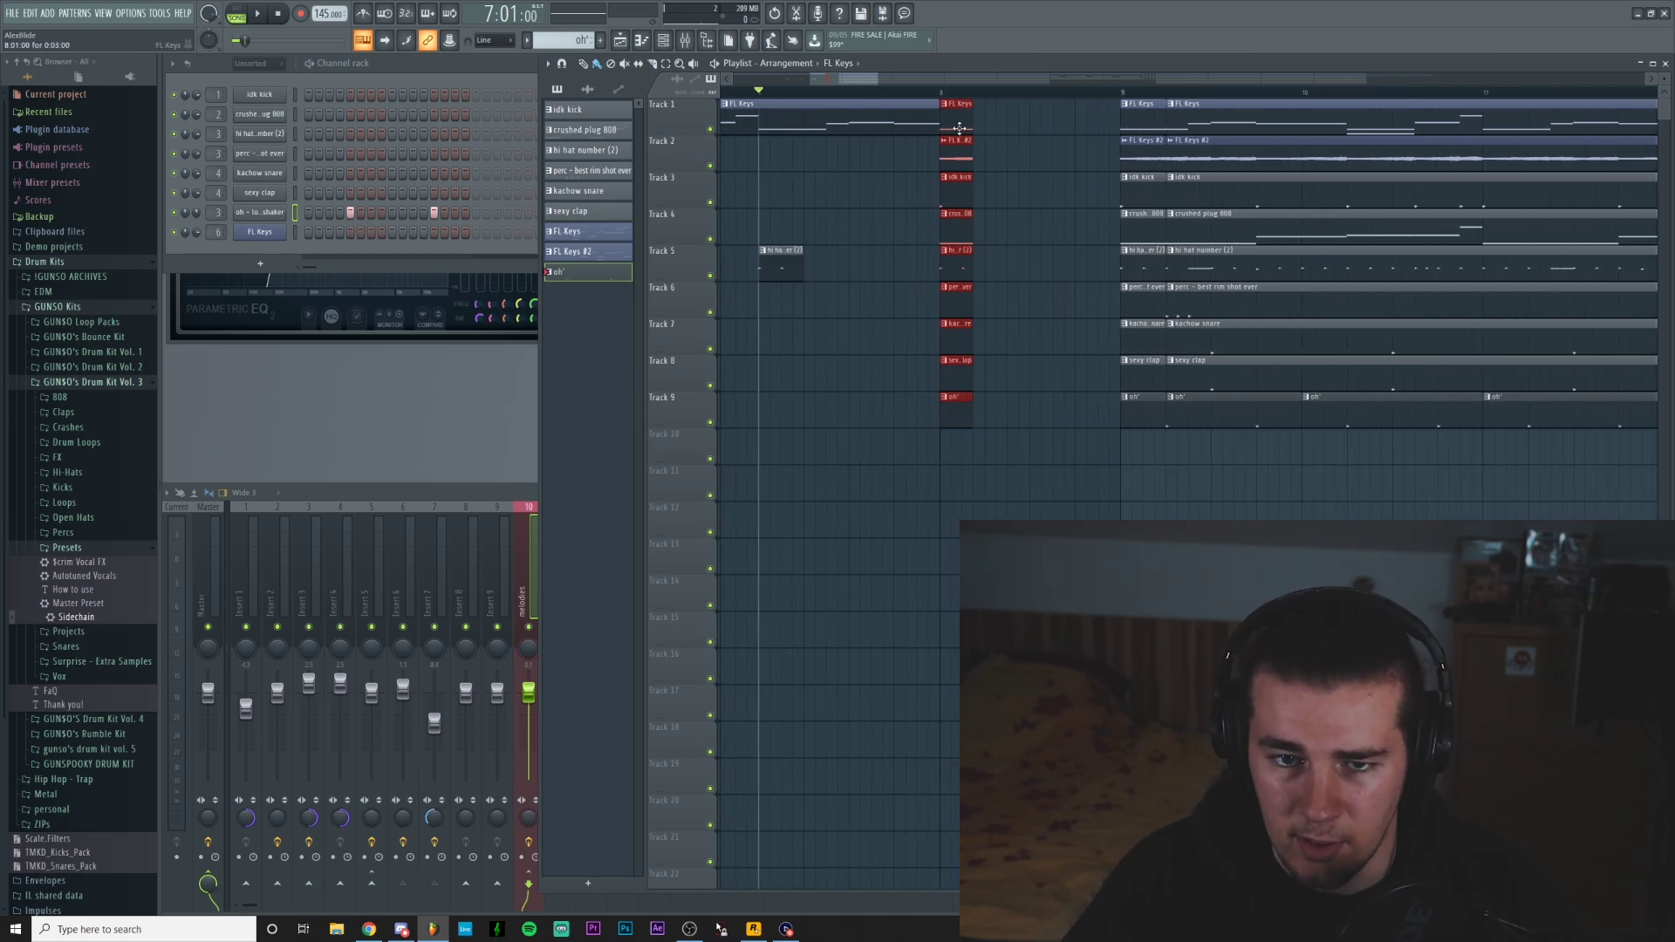
{"action": "left_click_drag", "start_coordinate": [951, 125], "coordinate": [1050, 133]}
{"action": "scroll", "coordinate": [1084, 98], "scroll_direction": "up", "scroll_amount": 2}
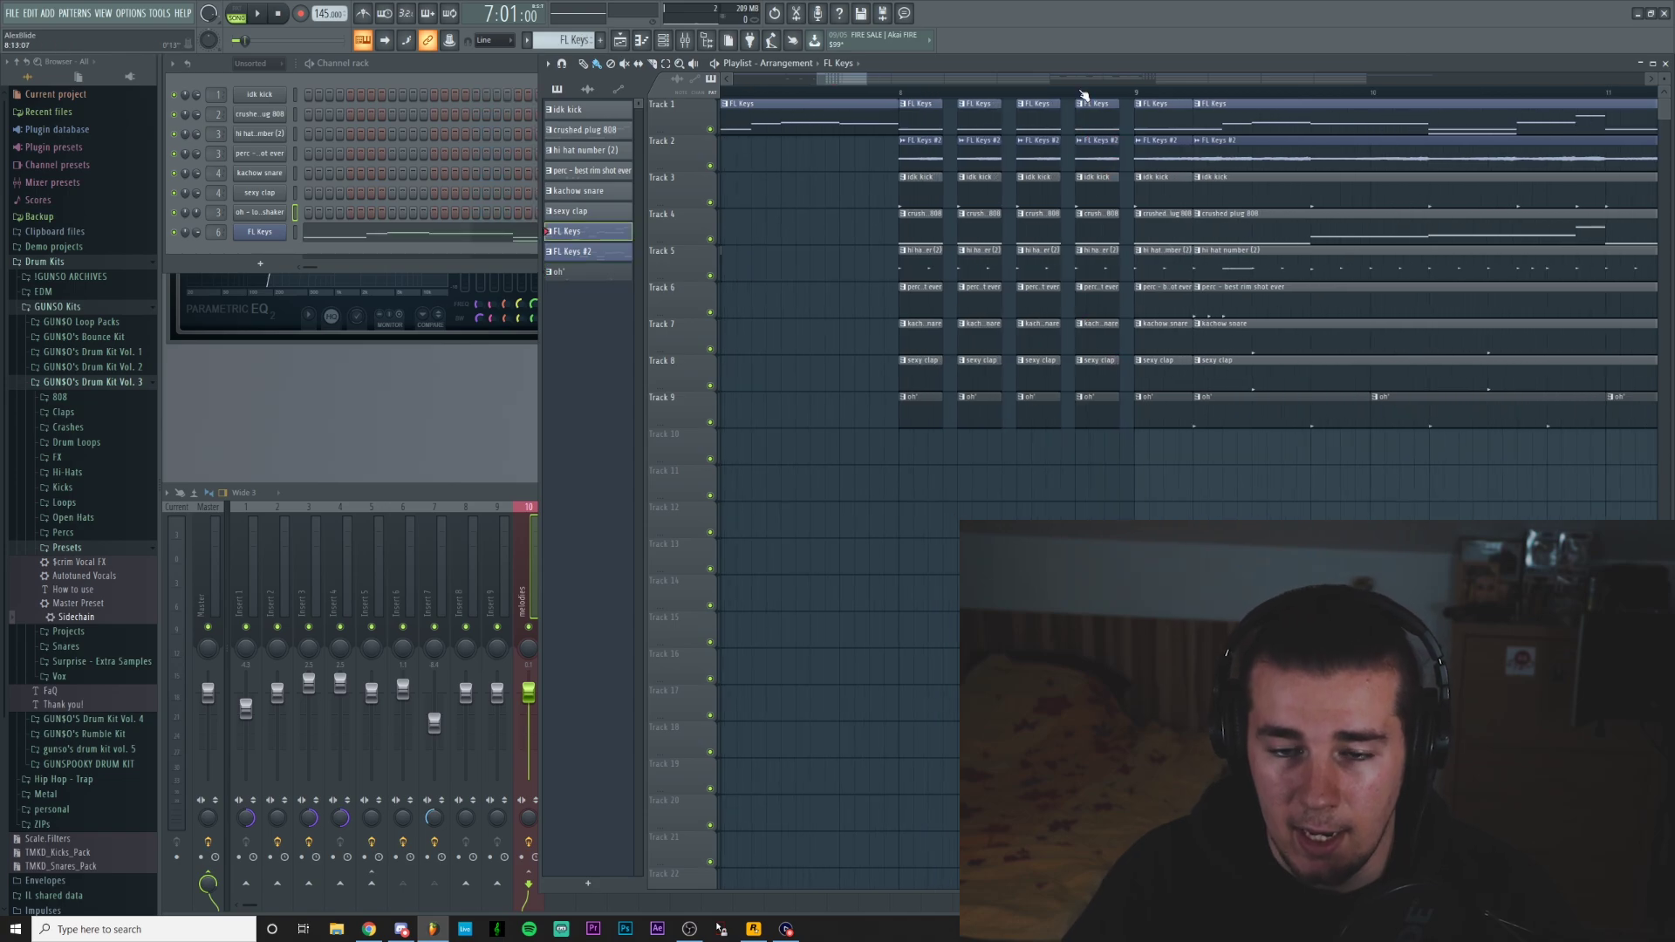
Shorten the last idk kick slice in bar 8 to two steps and place a copy directly after it.
{"action": "left_click", "coordinate": [1103, 194]}
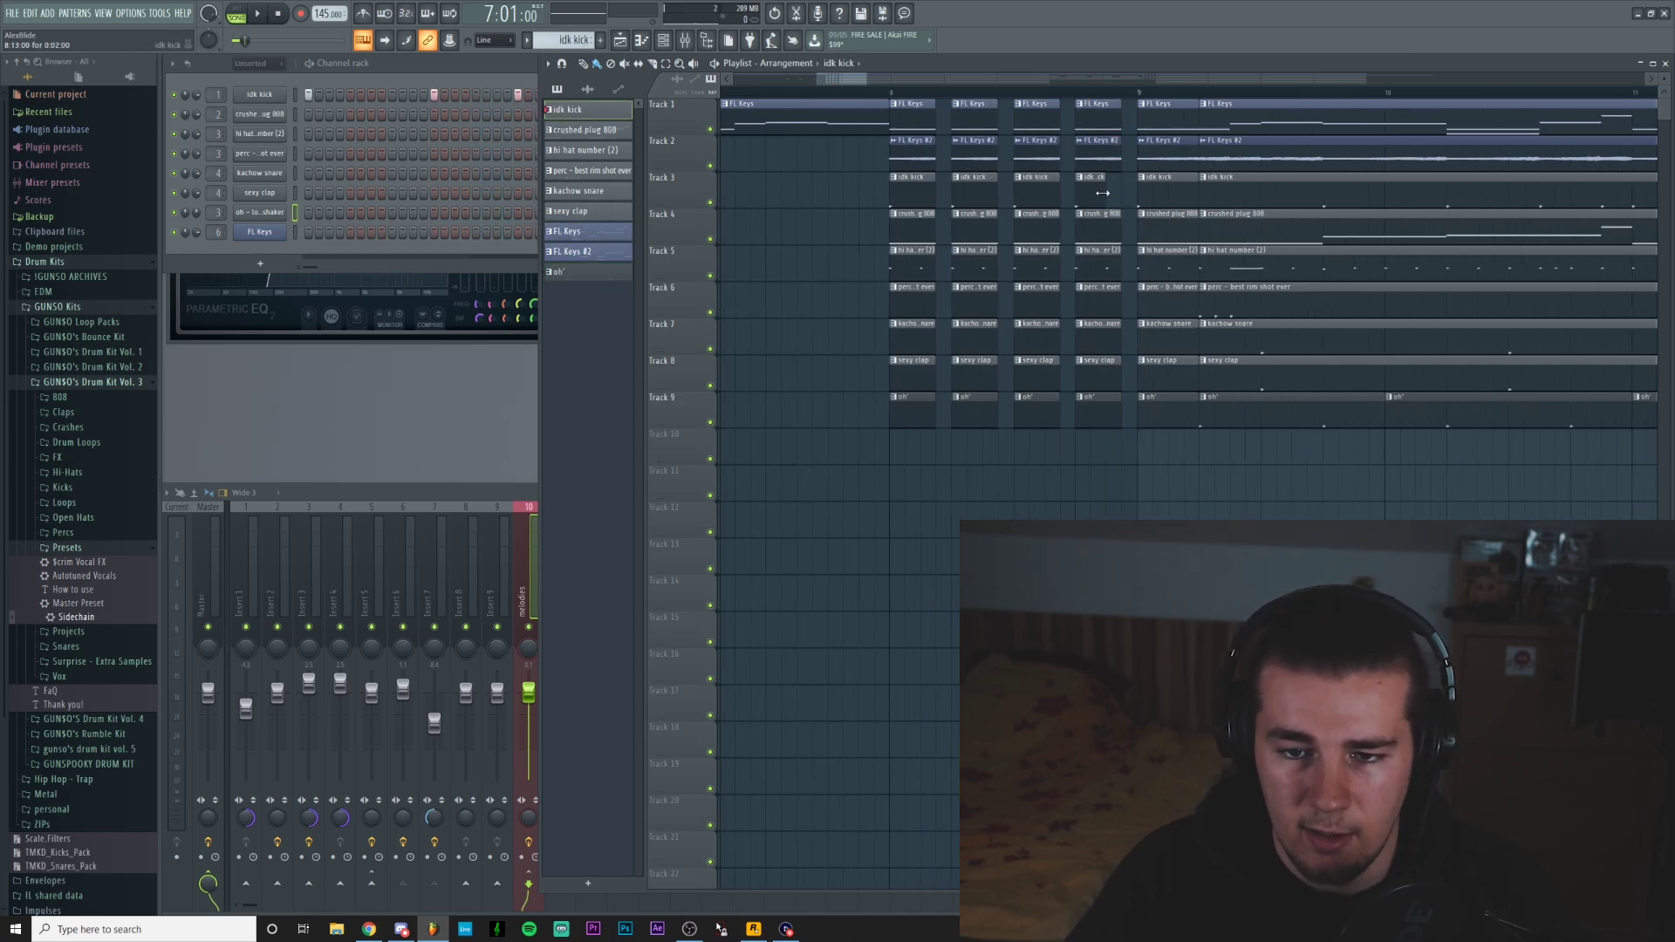
{"action": "scroll", "coordinate": [1108, 92], "scroll_direction": "right", "scroll_amount": 3}
{"action": "scroll", "coordinate": [1098, 94], "scroll_direction": "down", "scroll_amount": 3}
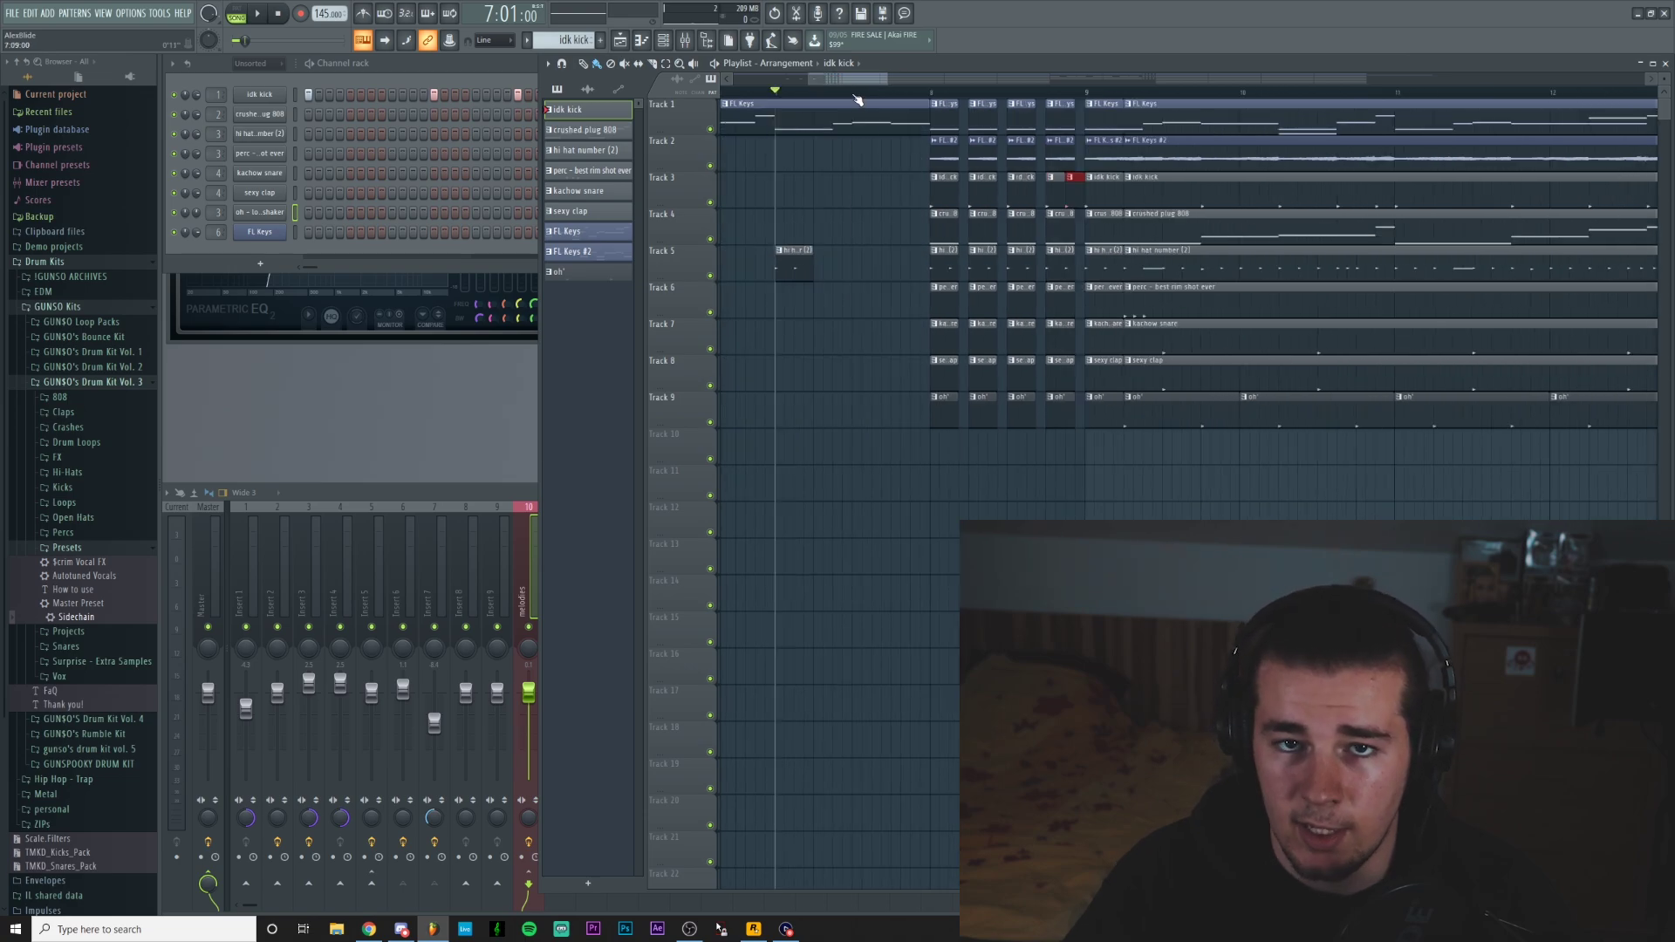
Delete the four short slices in bar 8 on each of Tracks 6 to 9, keeping those on the tracks above.
{"action": "left_click", "coordinate": [854, 93]}
{"action": "right_click", "coordinate": [1003, 297]}
{"action": "right_click", "coordinate": [1059, 331]}
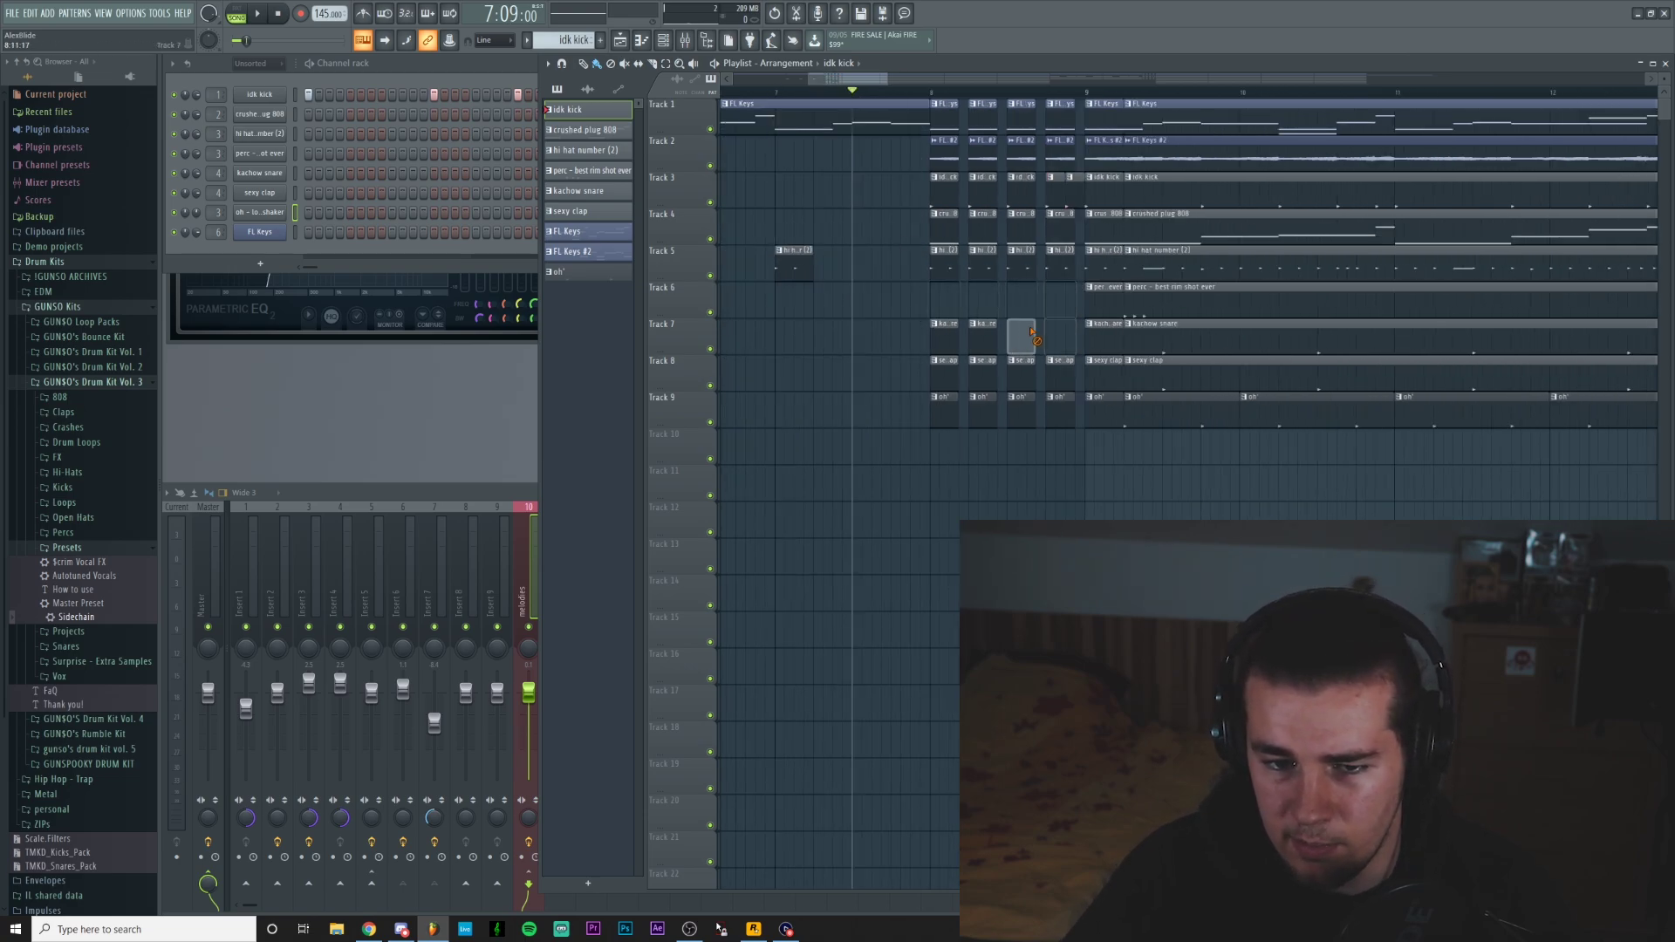
{"action": "right_click", "coordinate": [1020, 371]}
{"action": "right_click", "coordinate": [947, 405]}
{"action": "right_click", "coordinate": [981, 419]}
{"action": "right_click", "coordinate": [1020, 418]}
{"action": "right_click", "coordinate": [1059, 416]}
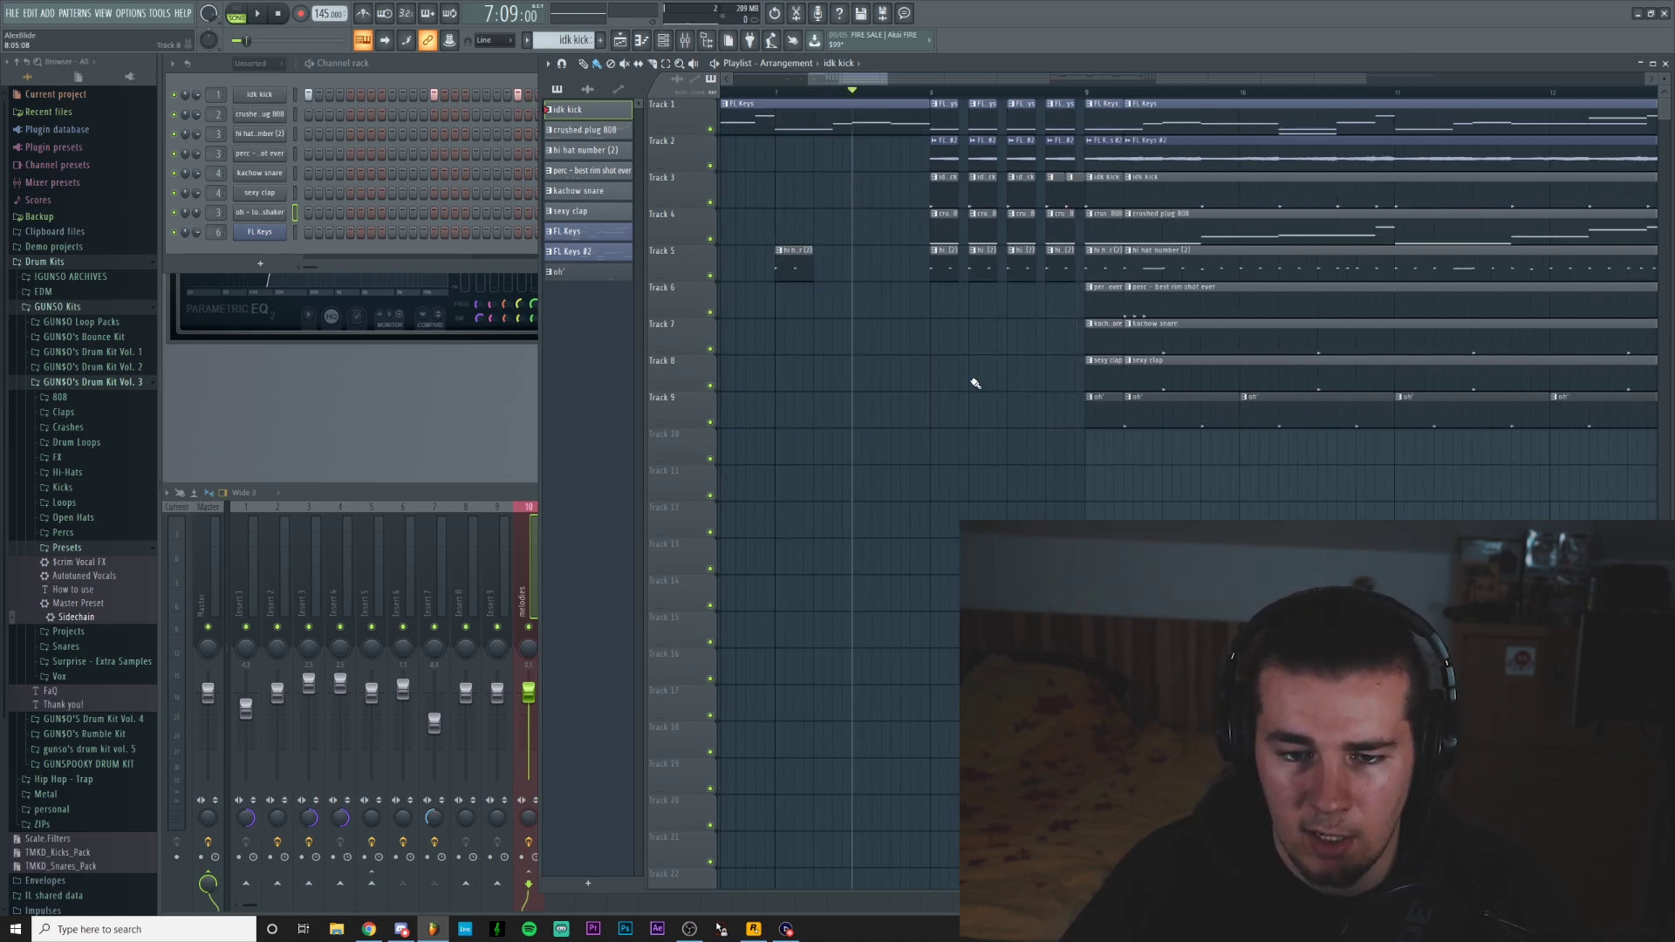
Play the arrangement from the start of bar 7 through the chopped transition into bar 9.
{"action": "left_click_drag", "start_coordinate": [854, 92], "coordinate": [782, 93]}
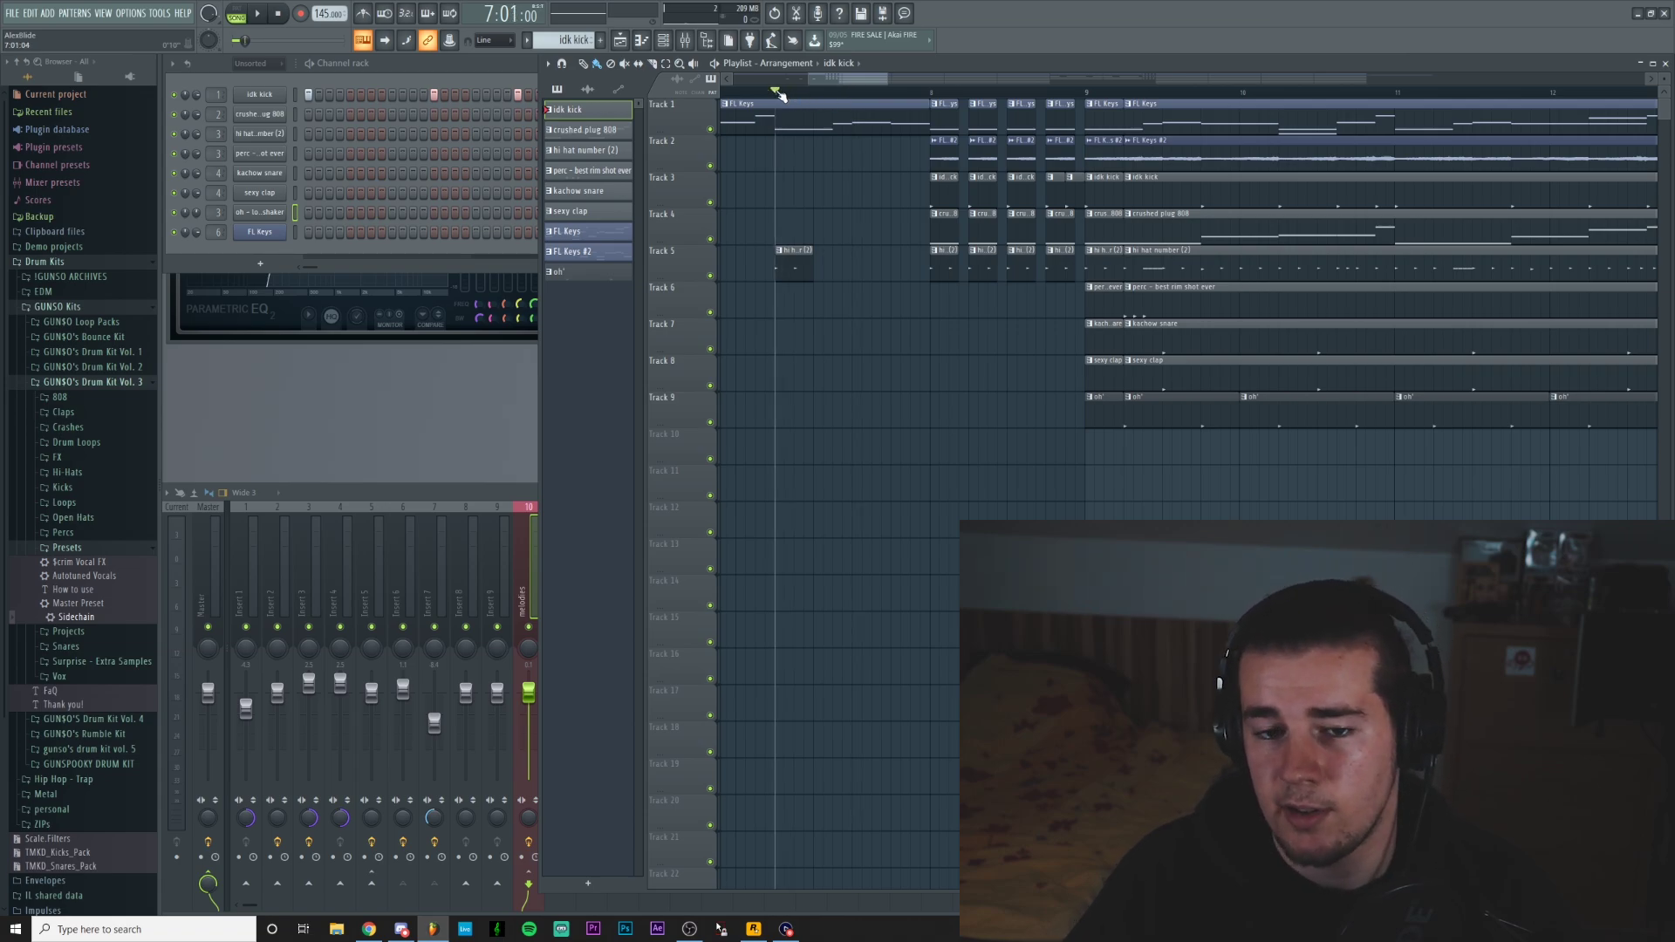
{"action": "key", "text": "space"}
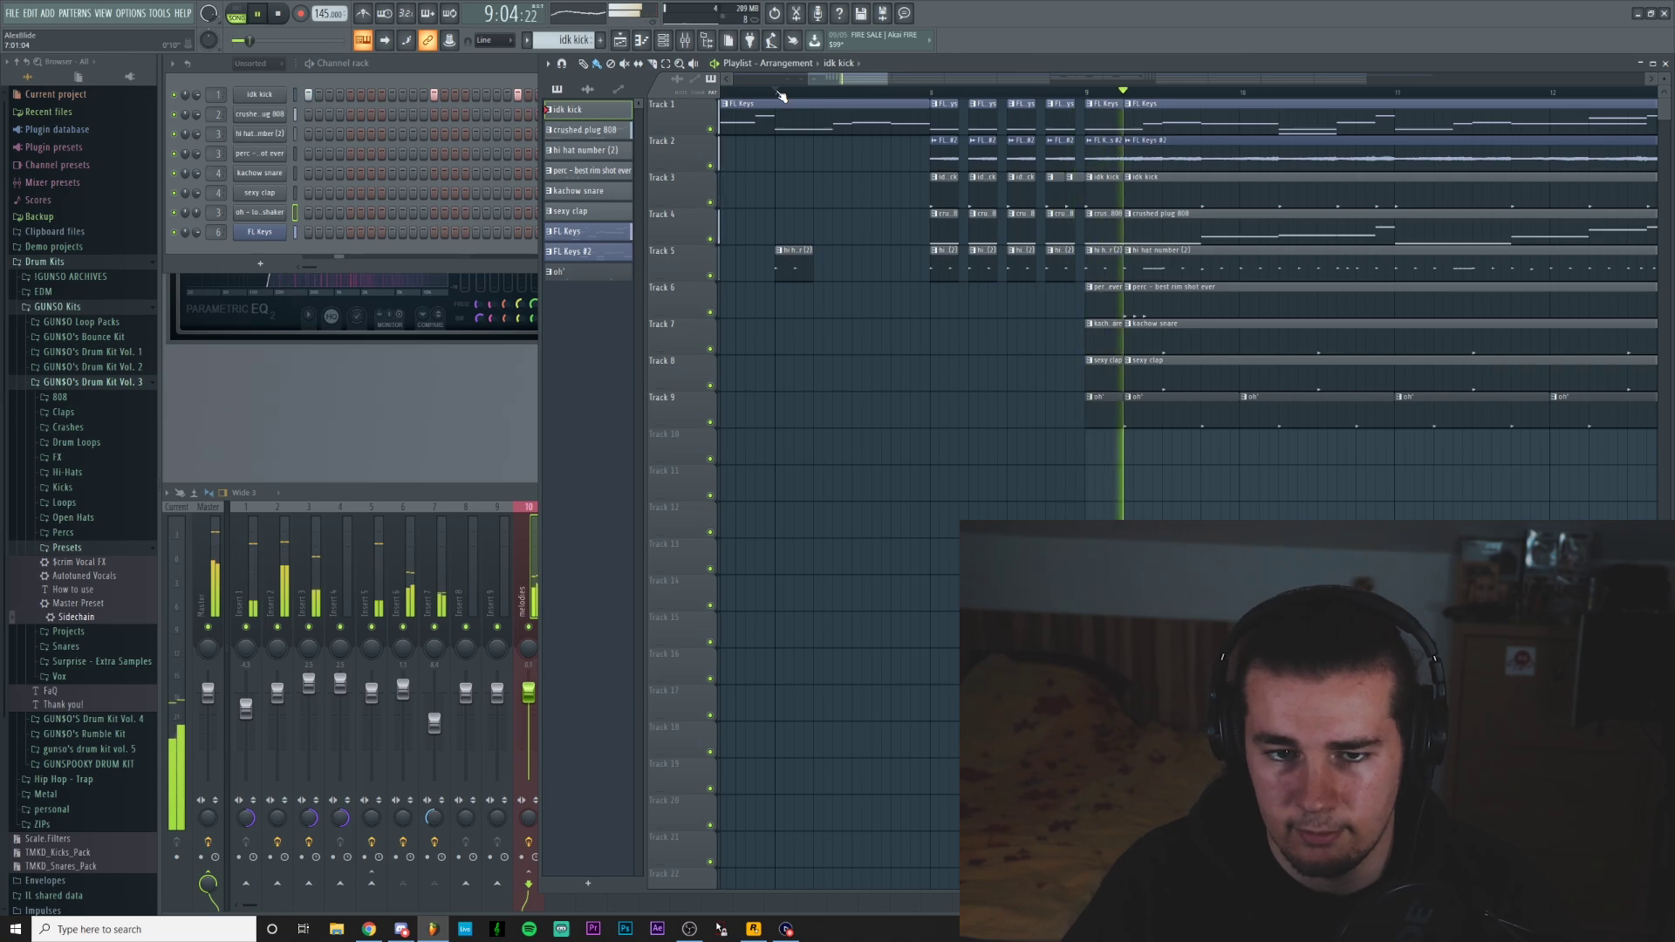
{"action": "scroll", "coordinate": [781, 96], "scroll_direction": "down", "scroll_amount": 3}
{"action": "key", "text": "space"}
Remove the one-beat slices at the start of bar 9 and extend the long clips on Tracks 1 to 9 back to the bar line.
{"action": "key", "text": "ctrl+z"}
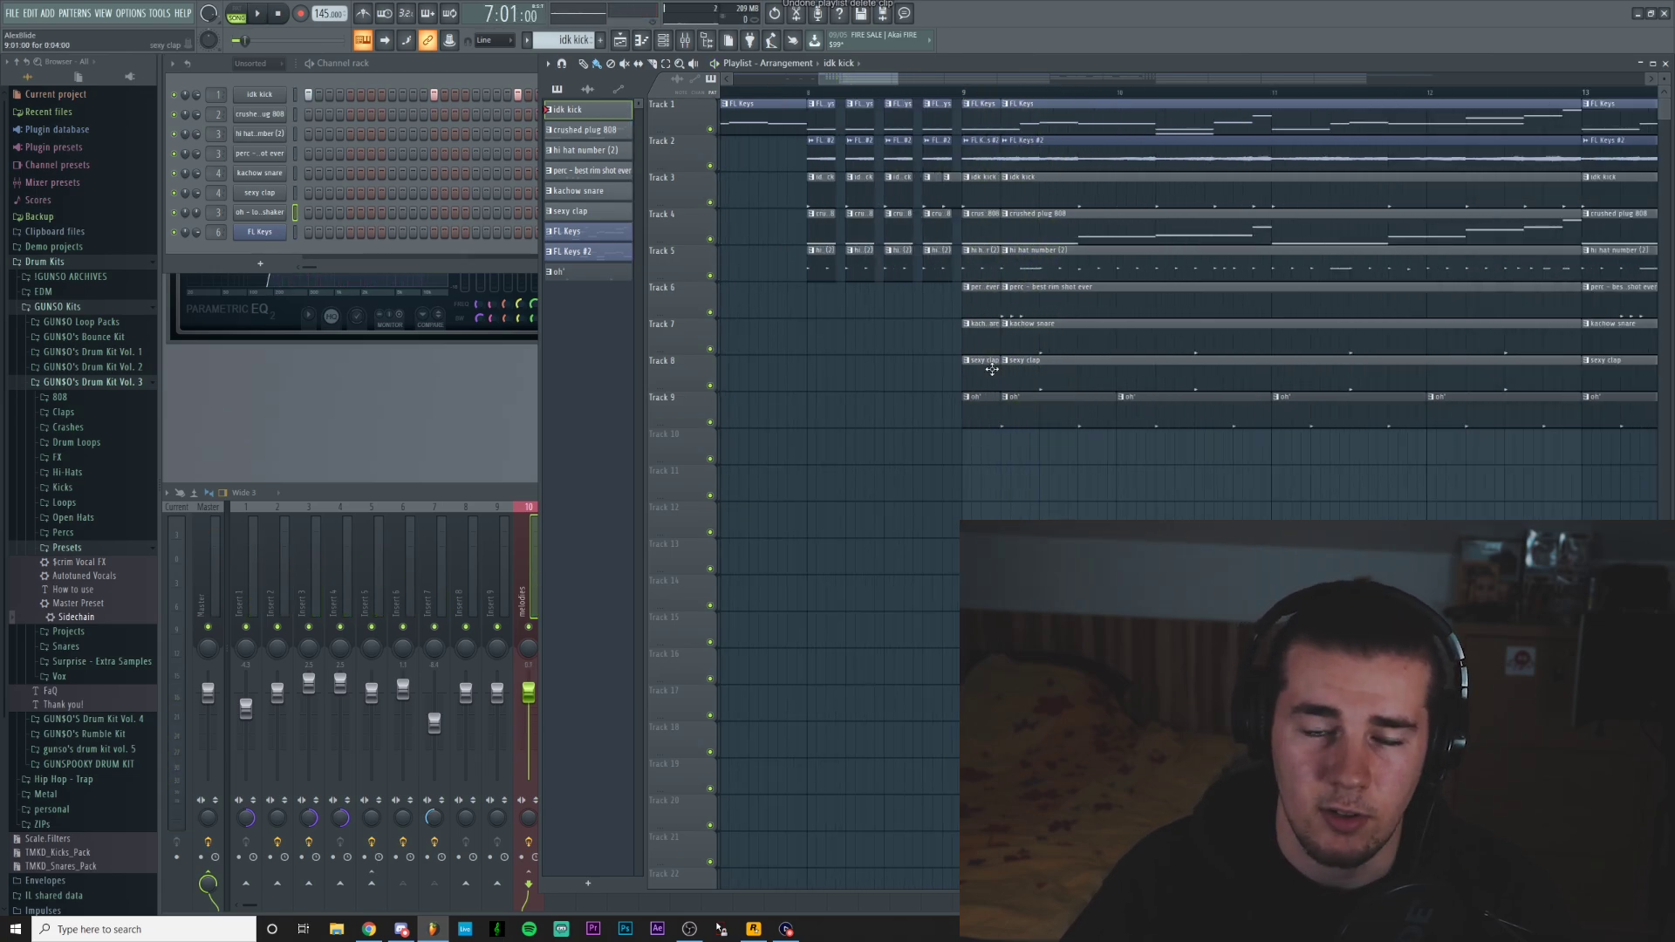
{"action": "mouse_move", "coordinate": [990, 430]}
{"action": "left_mouse_down"}
{"action": "mouse_move", "coordinate": [996, 139]}
{"action": "mouse_move", "coordinate": [1047, 422]}
{"action": "left_mouse_up"}
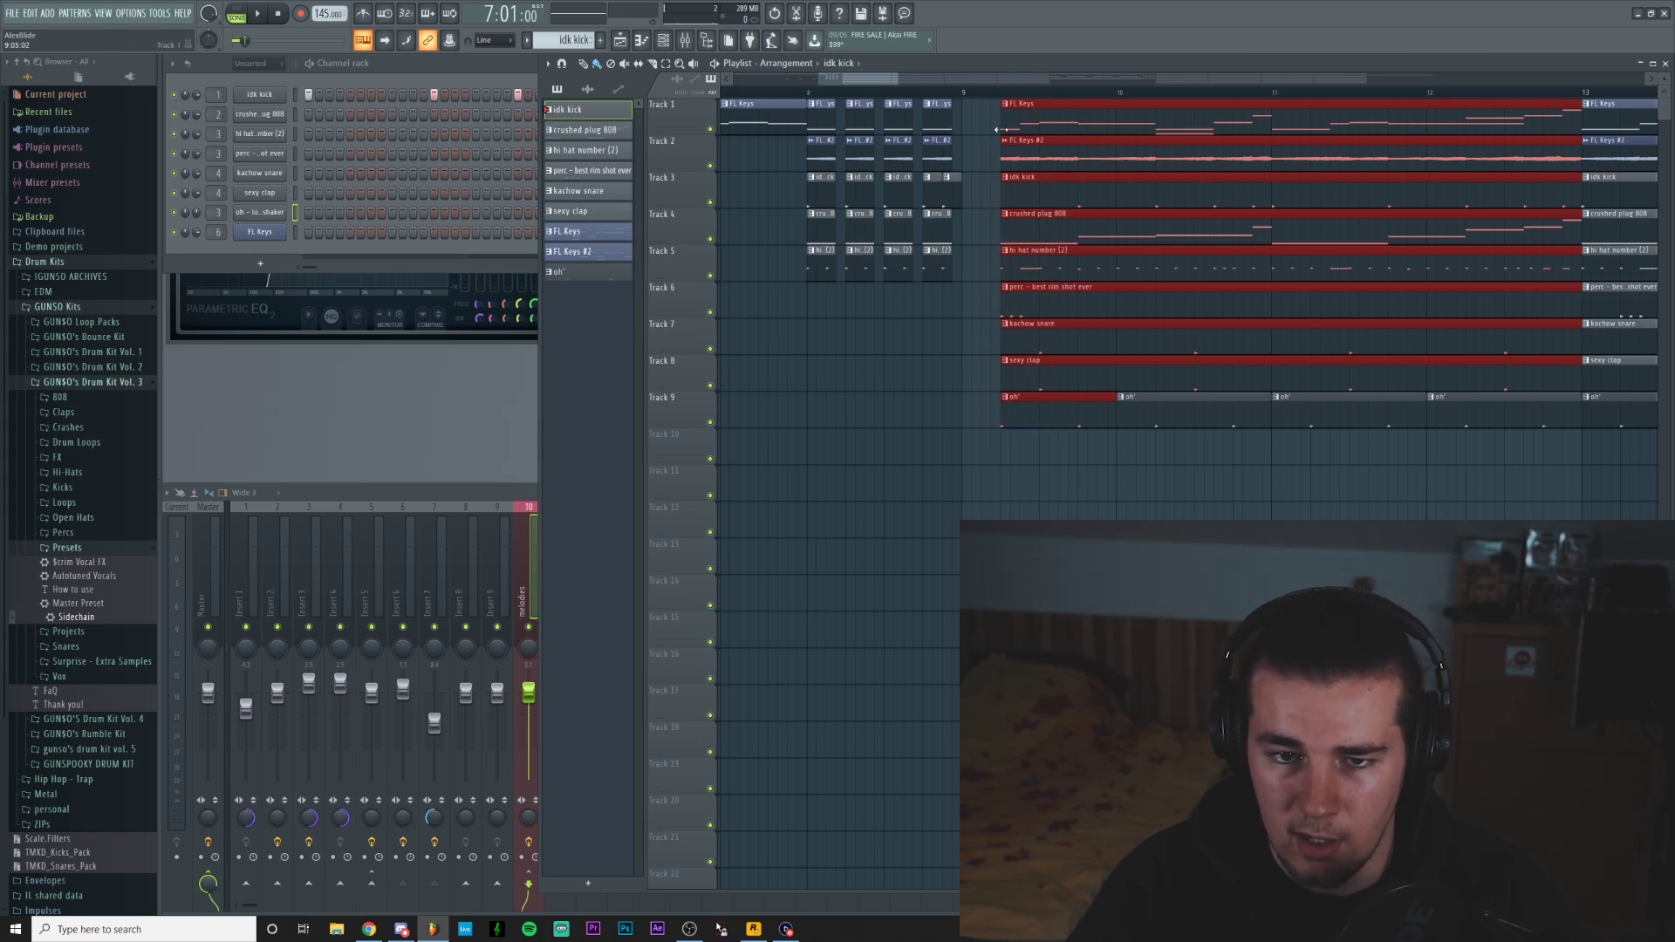
{"action": "left_click_drag", "start_coordinate": [997, 129], "coordinate": [960, 129]}
{"action": "left_click", "coordinate": [934, 406]}
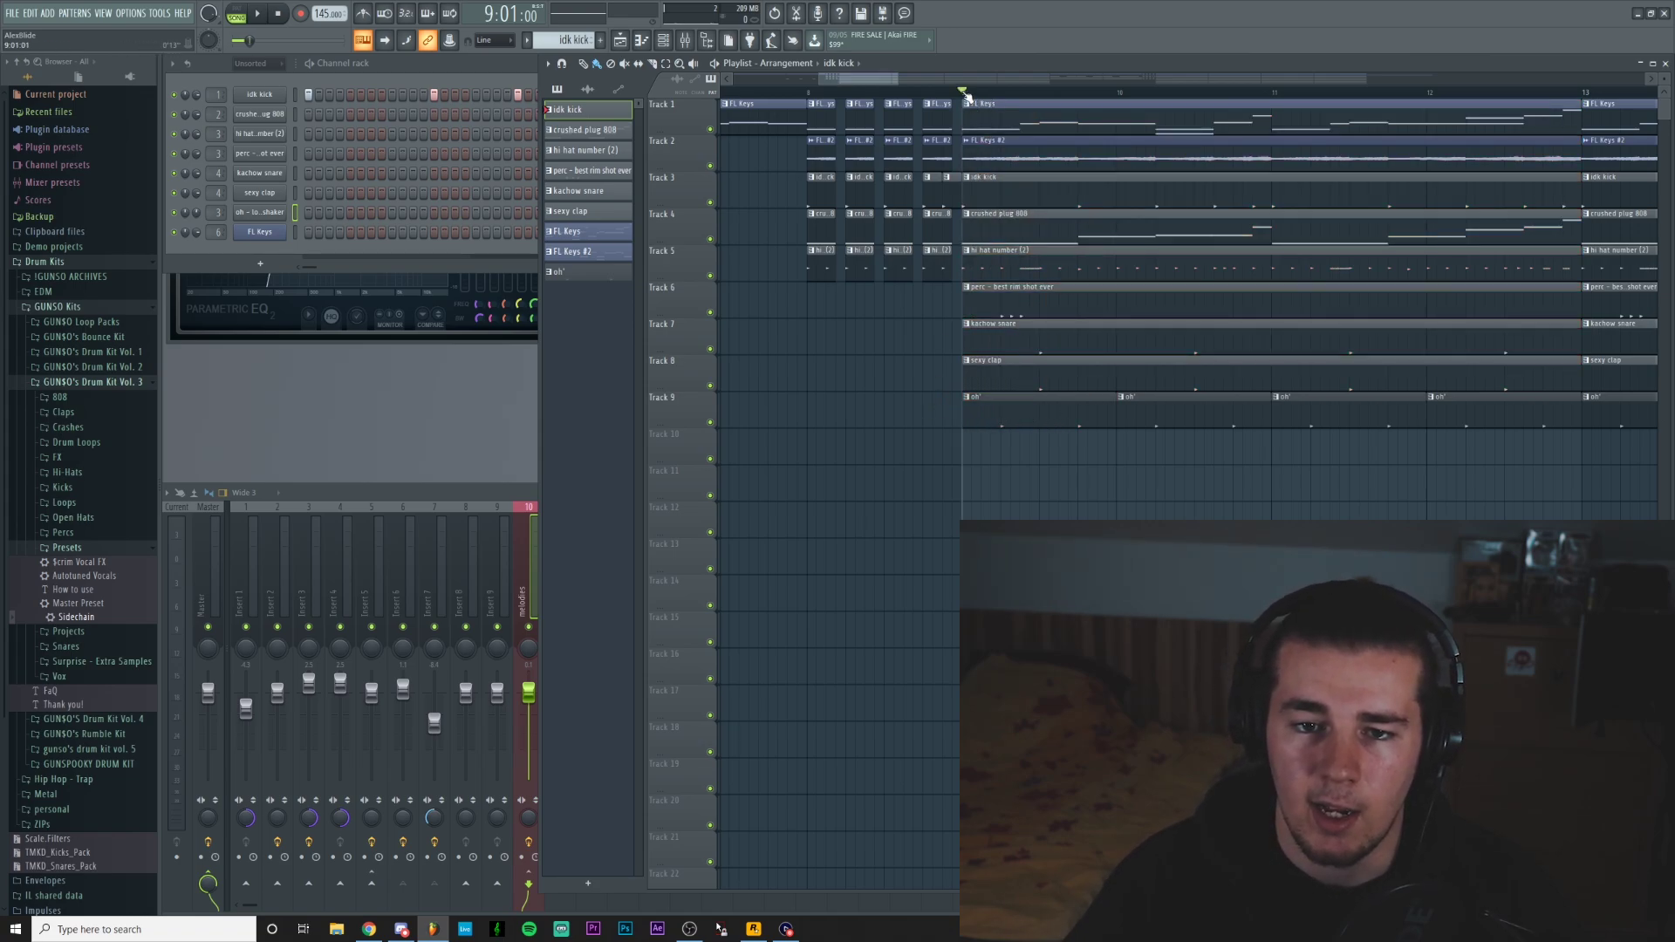
{"action": "scroll", "coordinate": [965, 94], "scroll_direction": "up", "scroll_amount": 2}
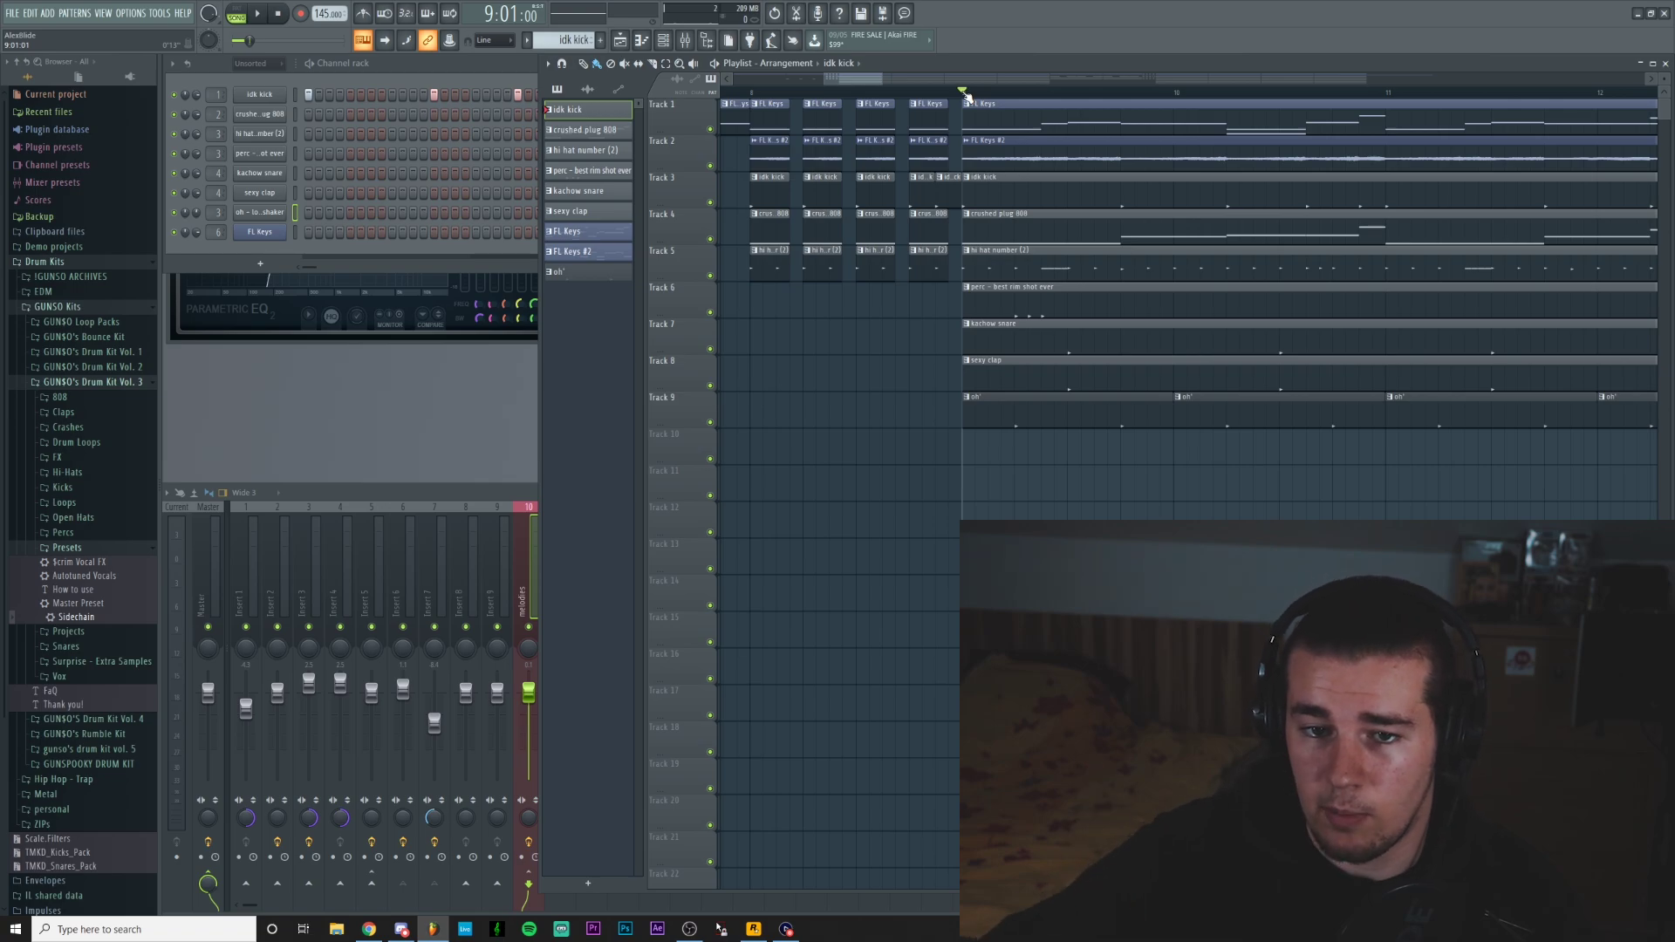